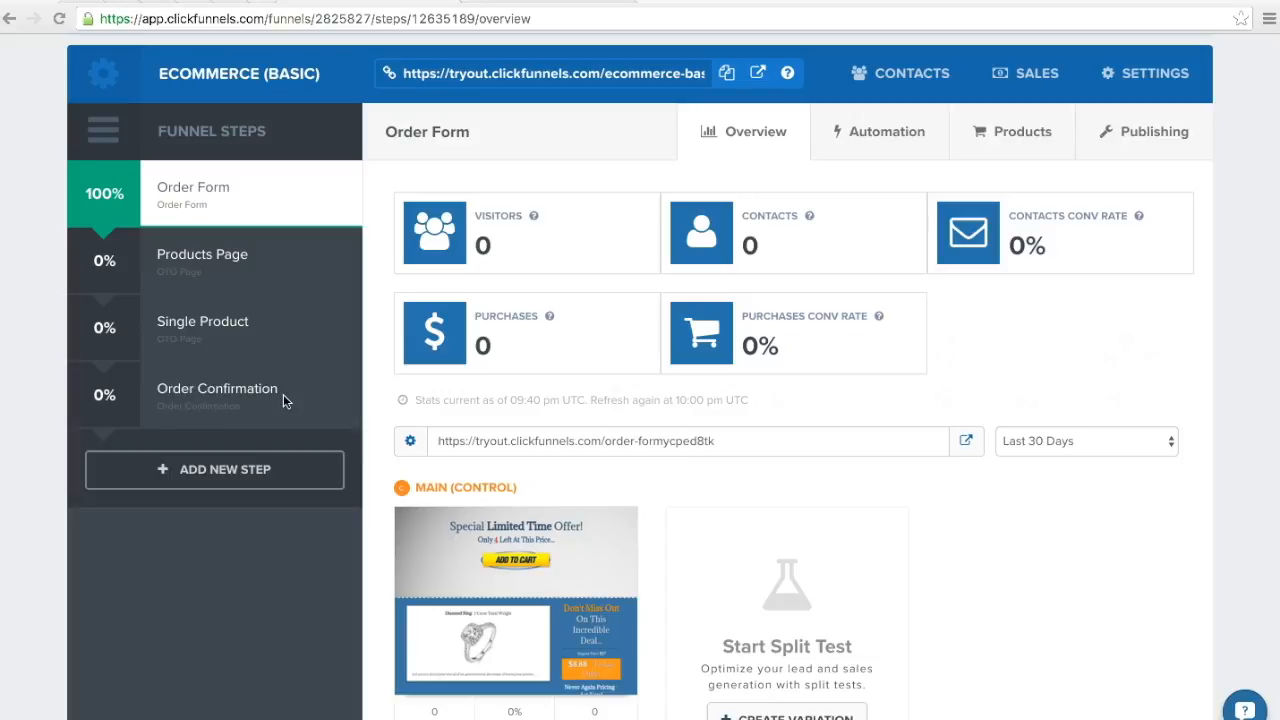
Step: Copy the Stripe test card number from the test-mode warning on the limited-time offer page
scroll(282, 396, "down", 1)
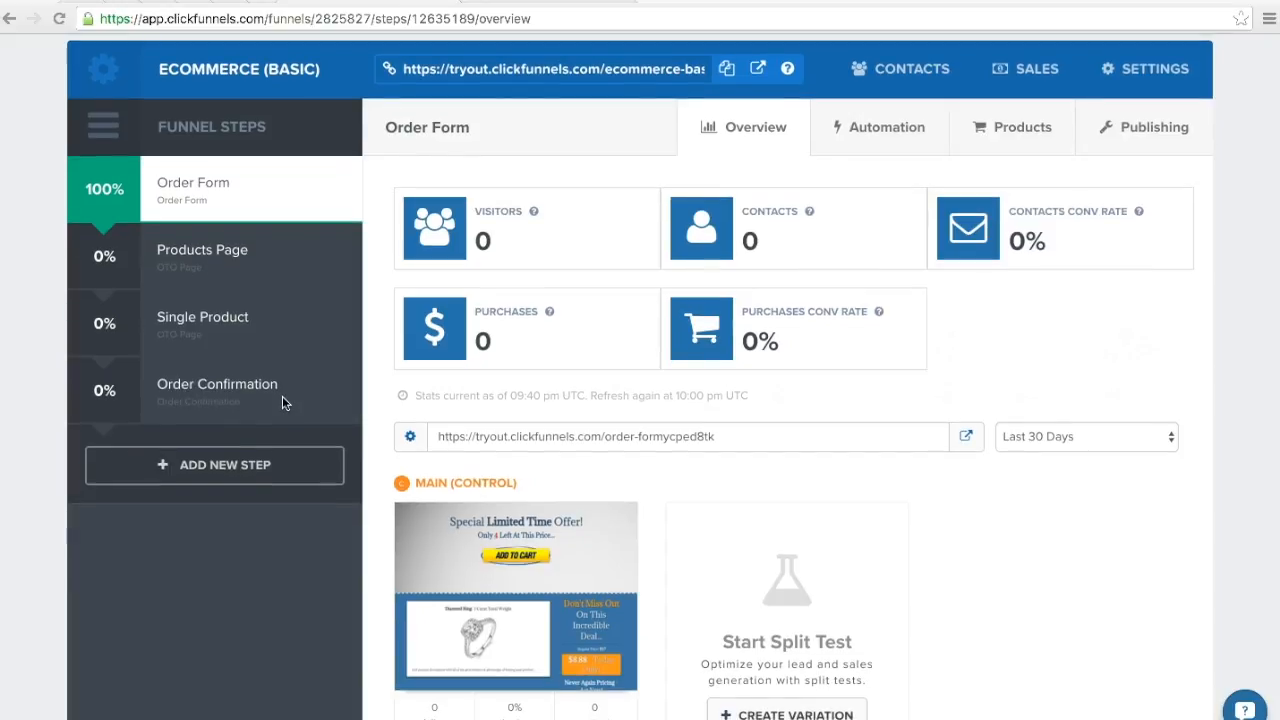
scroll(282, 402, "down", 1)
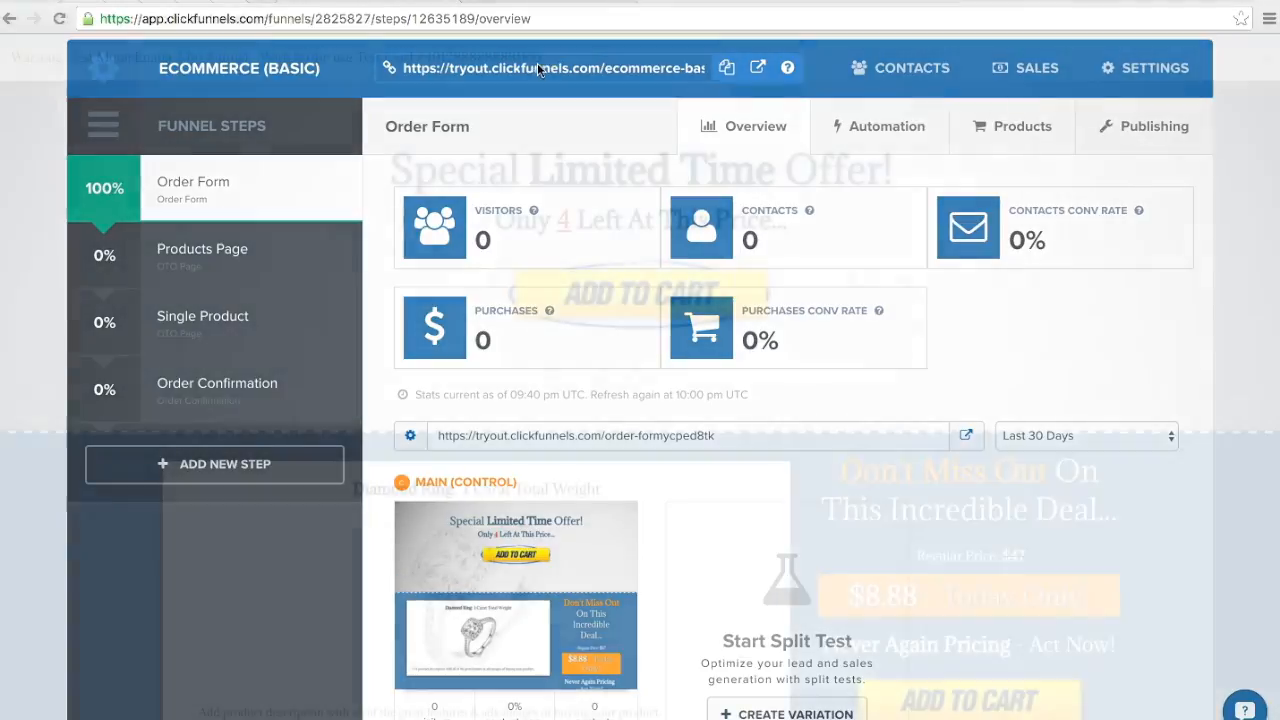
left_click_drag(543, 57, 422, 57)
key("ctrl+c")
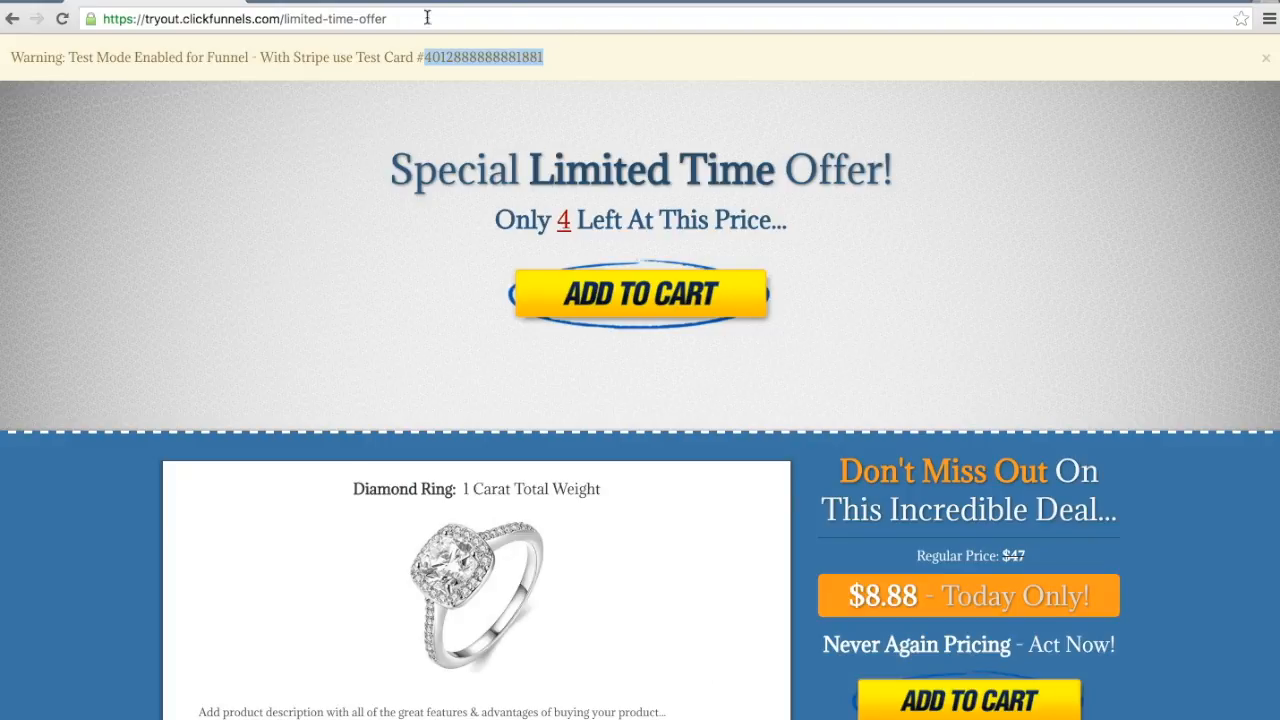
left_click(997, 202)
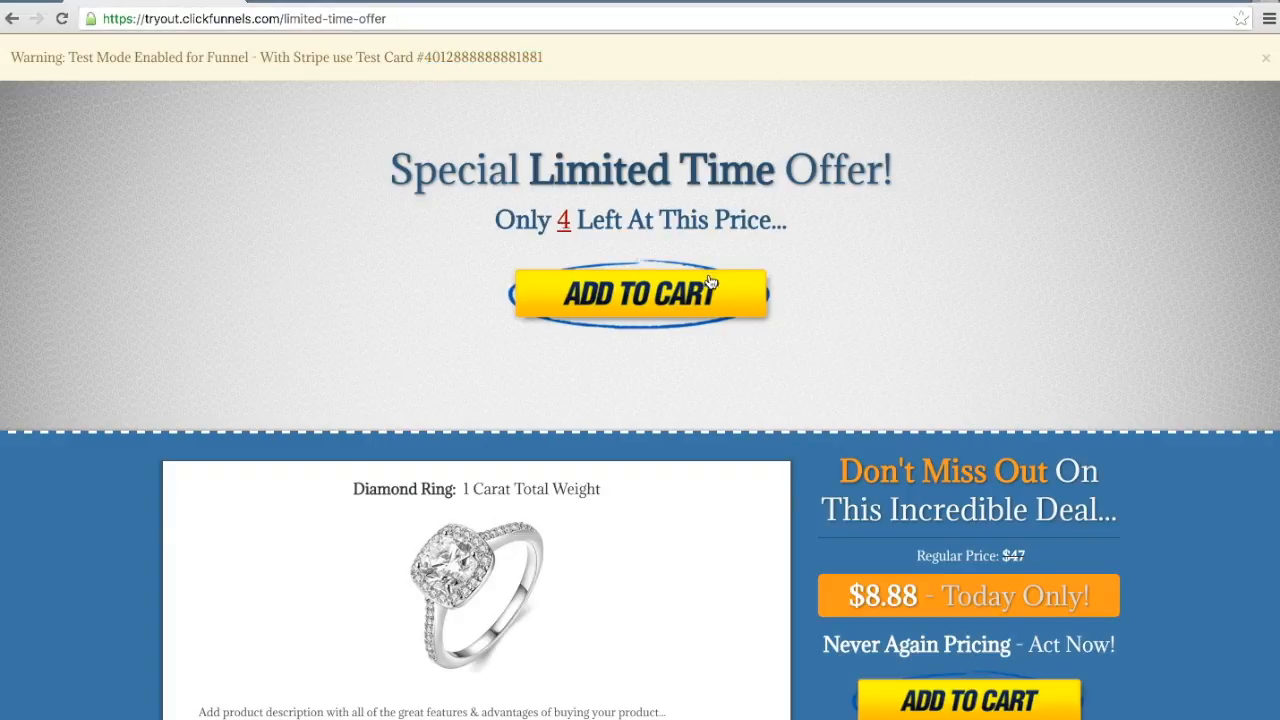
Step: Open the limited-time offer's order form and fill in "test" as the full name plus the test e-mail address
scroll(1163, 283, "down", 1)
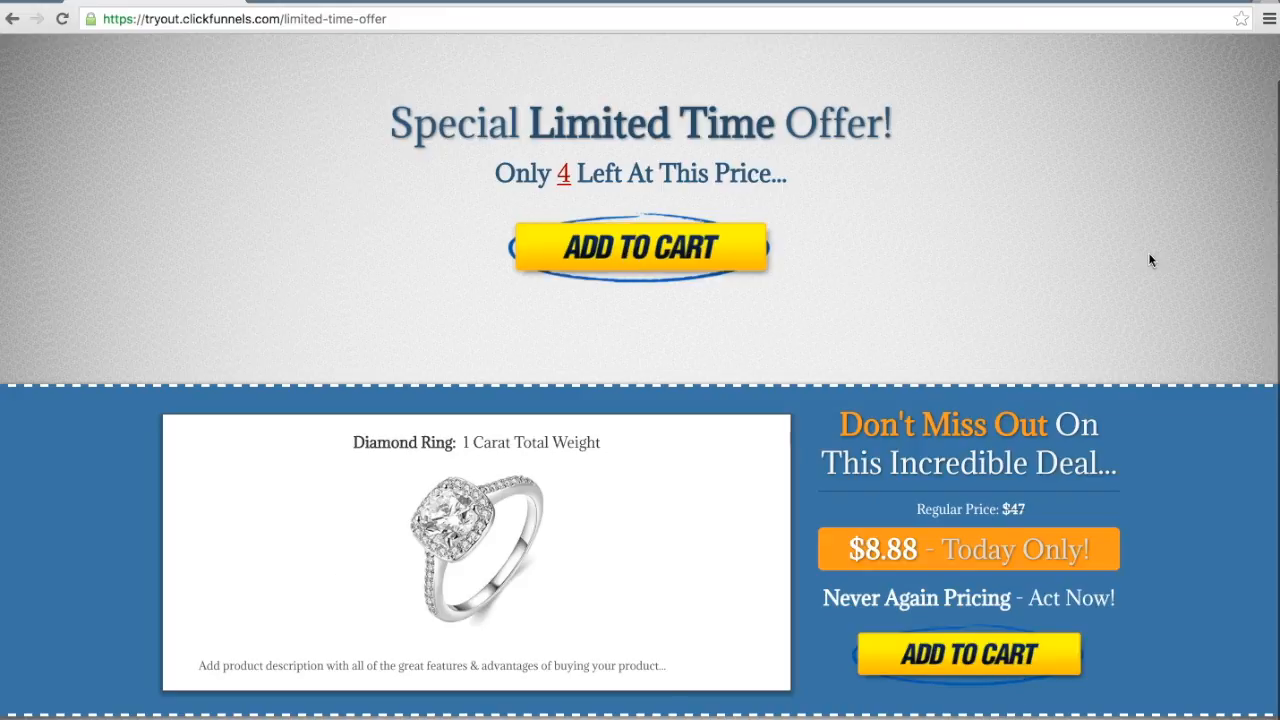
left_click(652, 248)
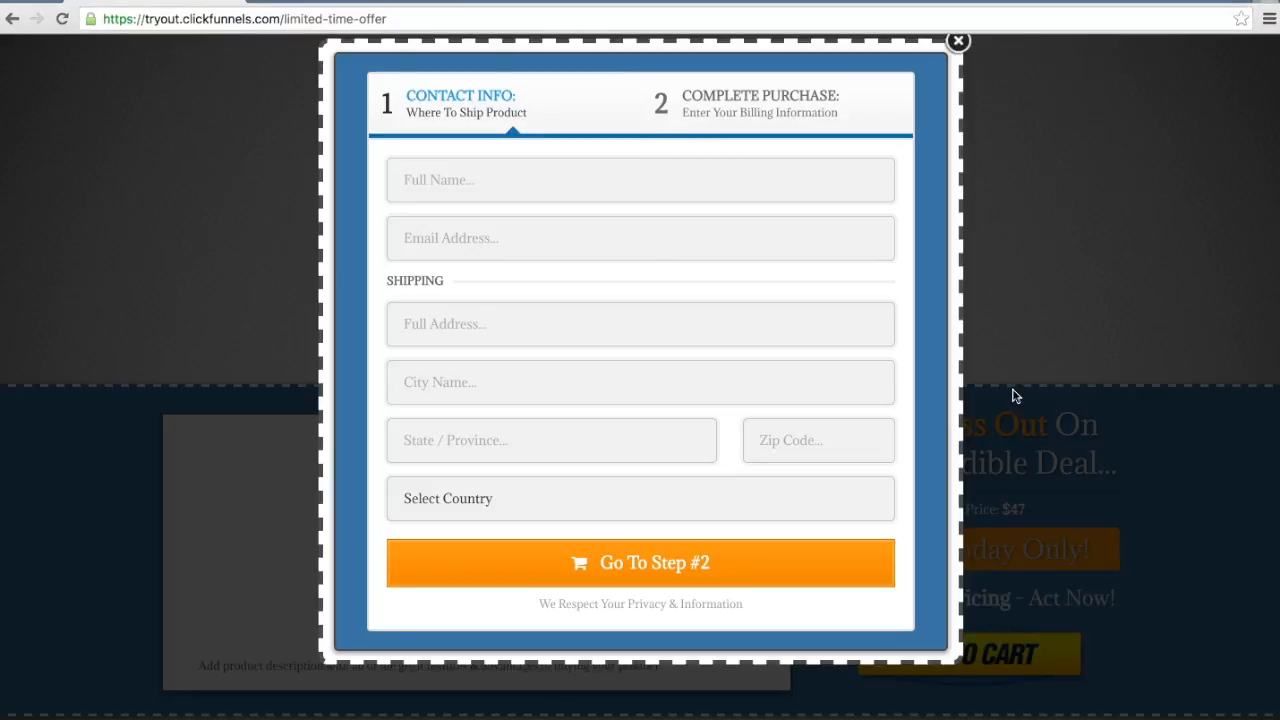
left_click(1017, 317)
left_click(990, 658)
left_click(613, 186)
type("test")
key("Tab")
type("test")
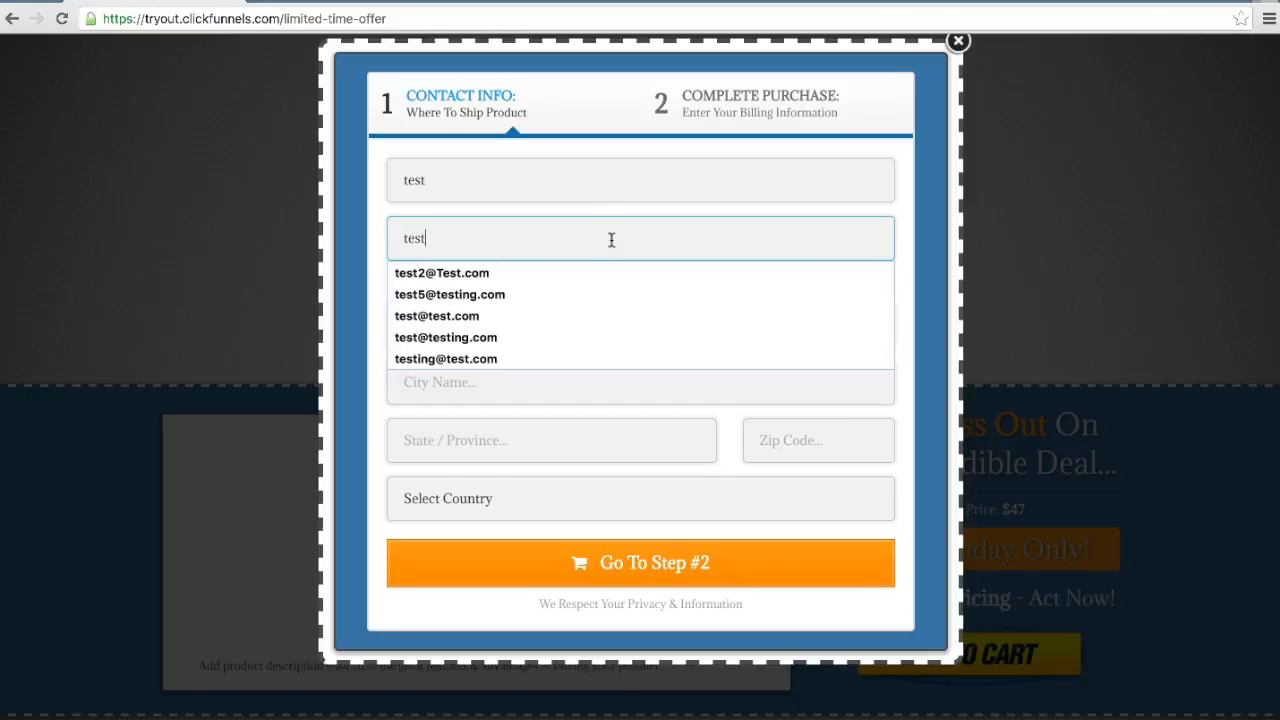
left_click(457, 322)
Step: Fill the shipping address, city, state and zip code with "test", choose United States as country, and continue to the billing step
left_click(480, 332)
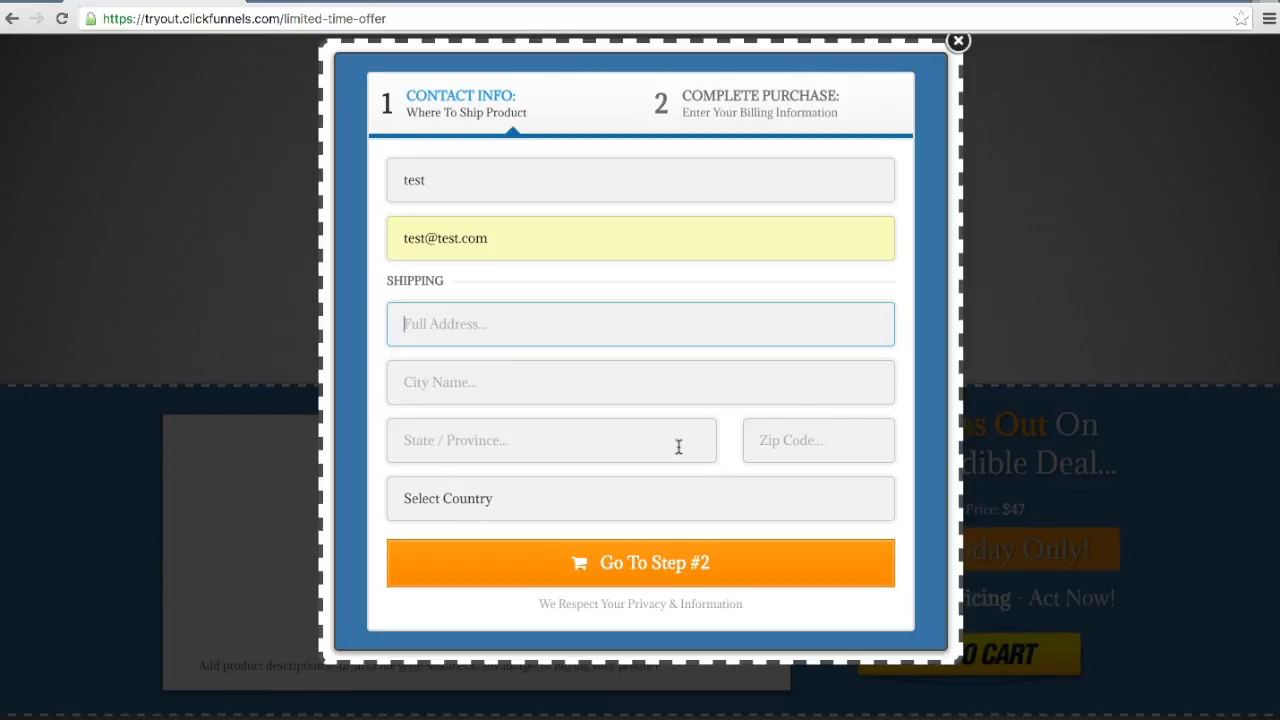
type("test")
key("Tab")
type("test")
key("Tab")
type("test")
key("Tab")
type("test")
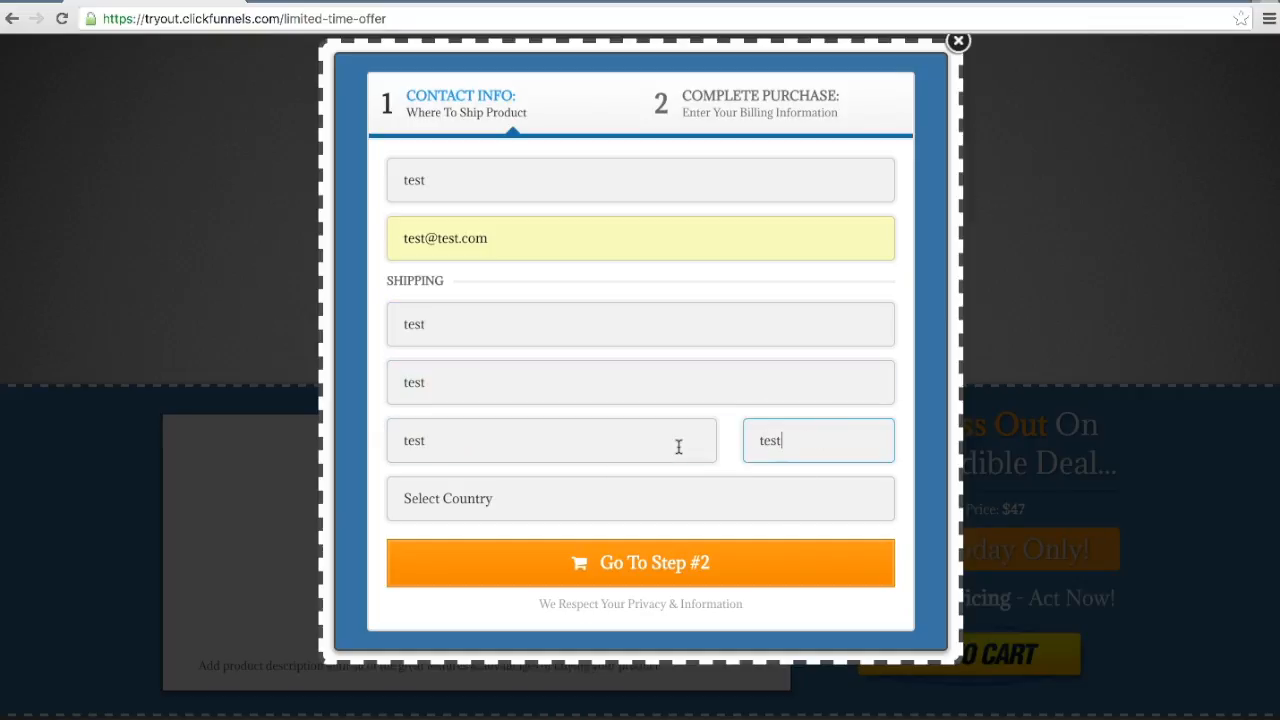
left_click(596, 484)
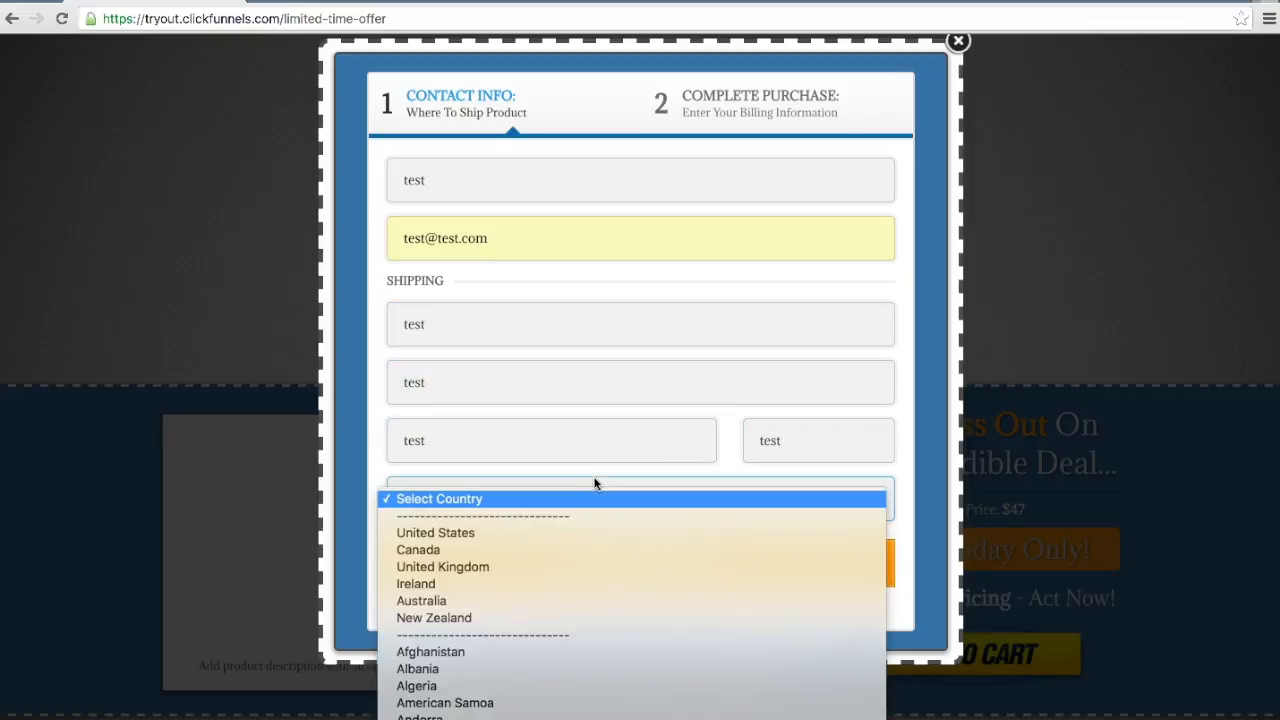
left_click(518, 536)
left_click(532, 566)
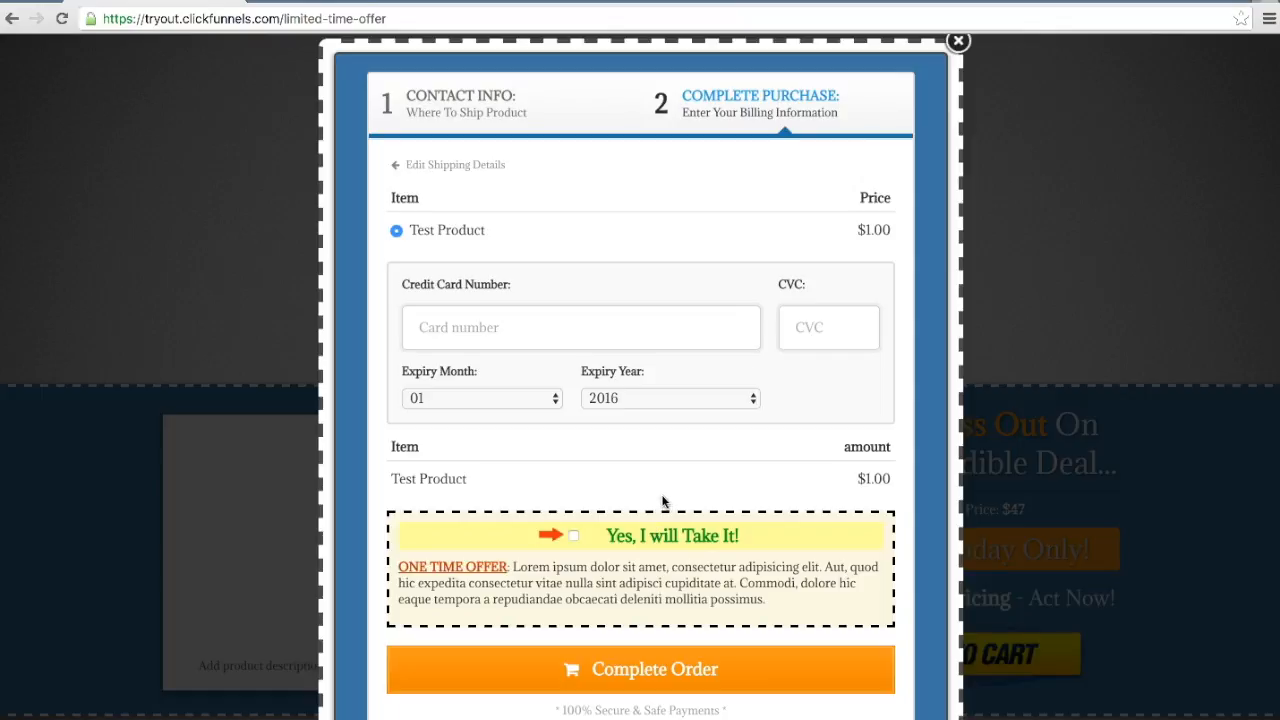
Step: Accept the one-time offer and complete the order with the test card number and CVC
left_click(573, 536)
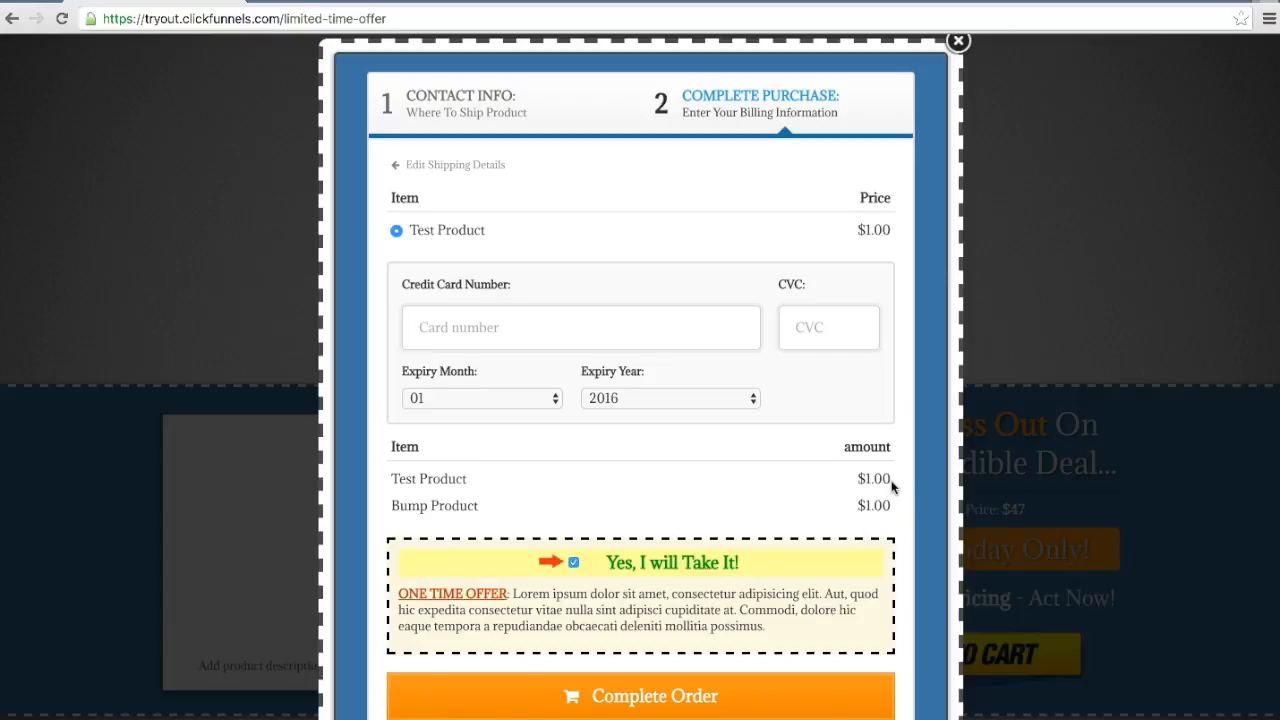
left_click(459, 325)
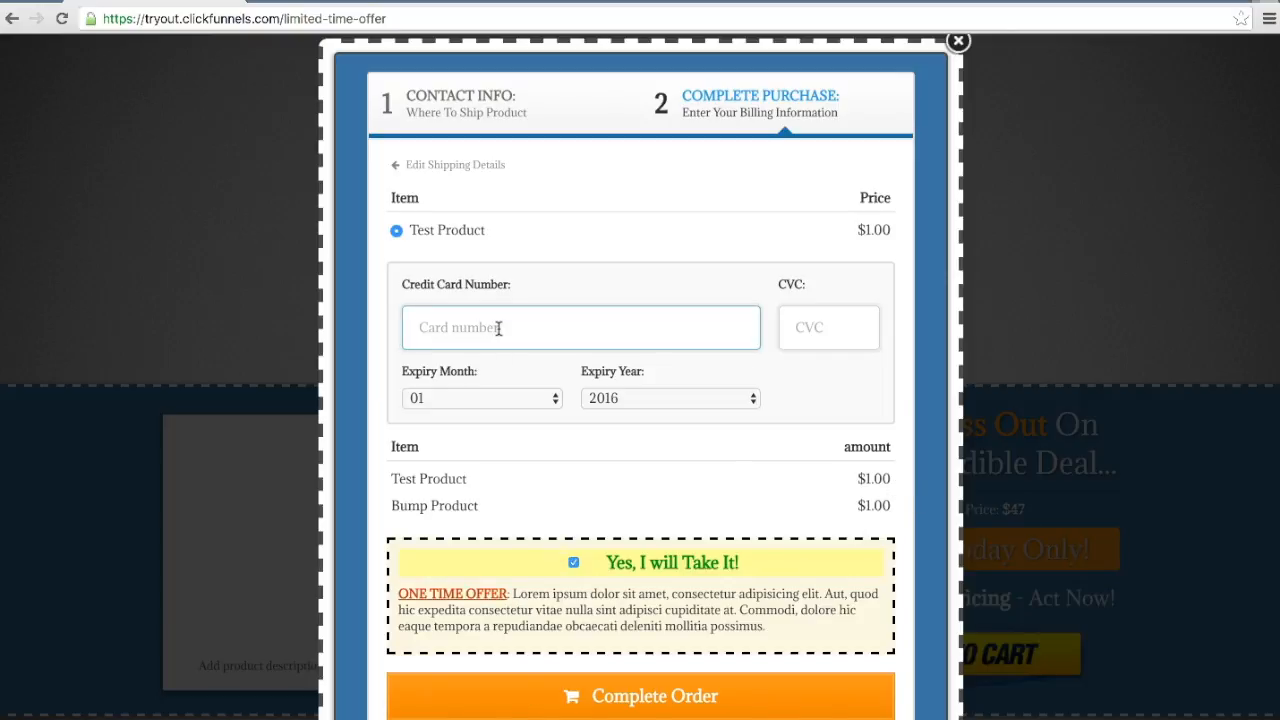
key("ctrl+v")
left_click(823, 322)
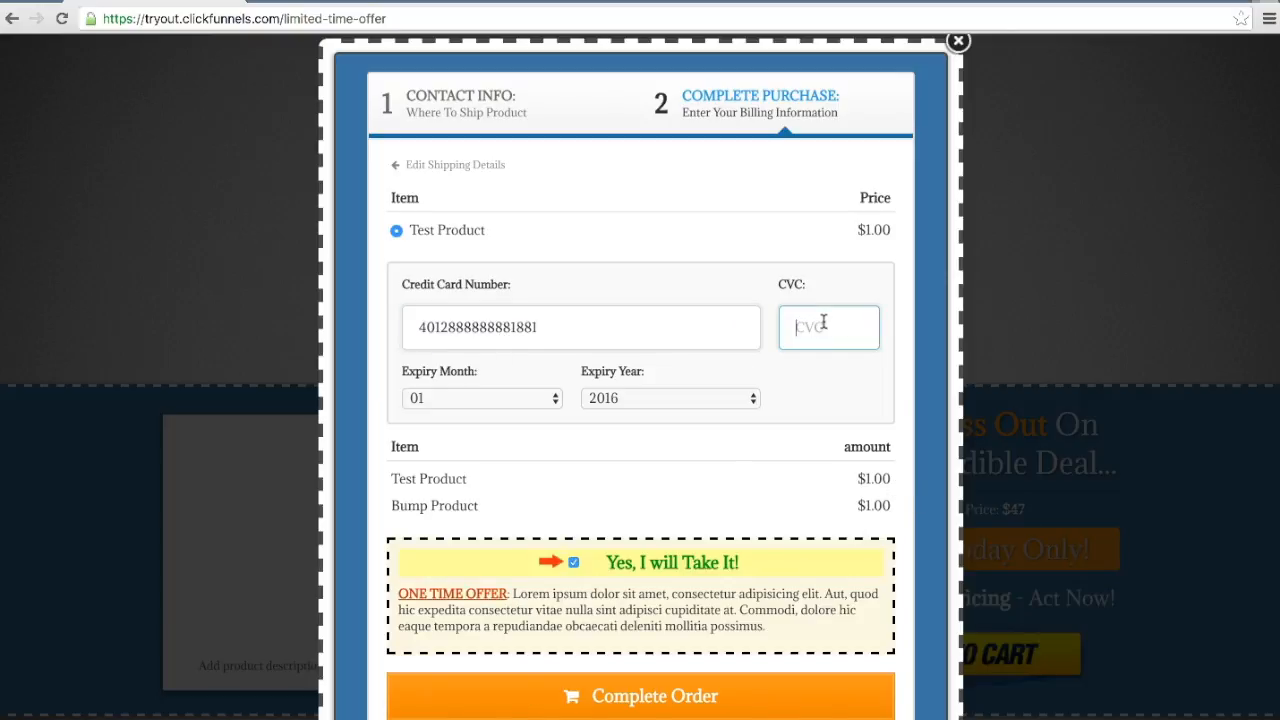
type("123")
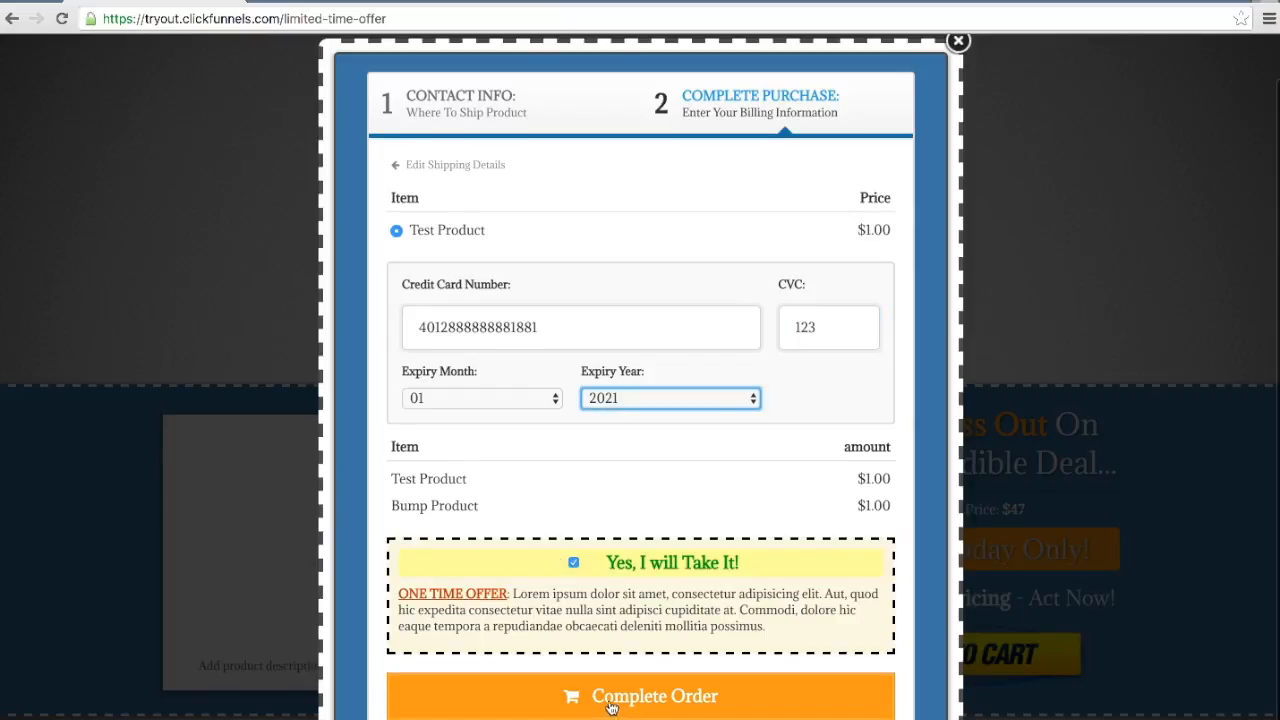
left_click(612, 708)
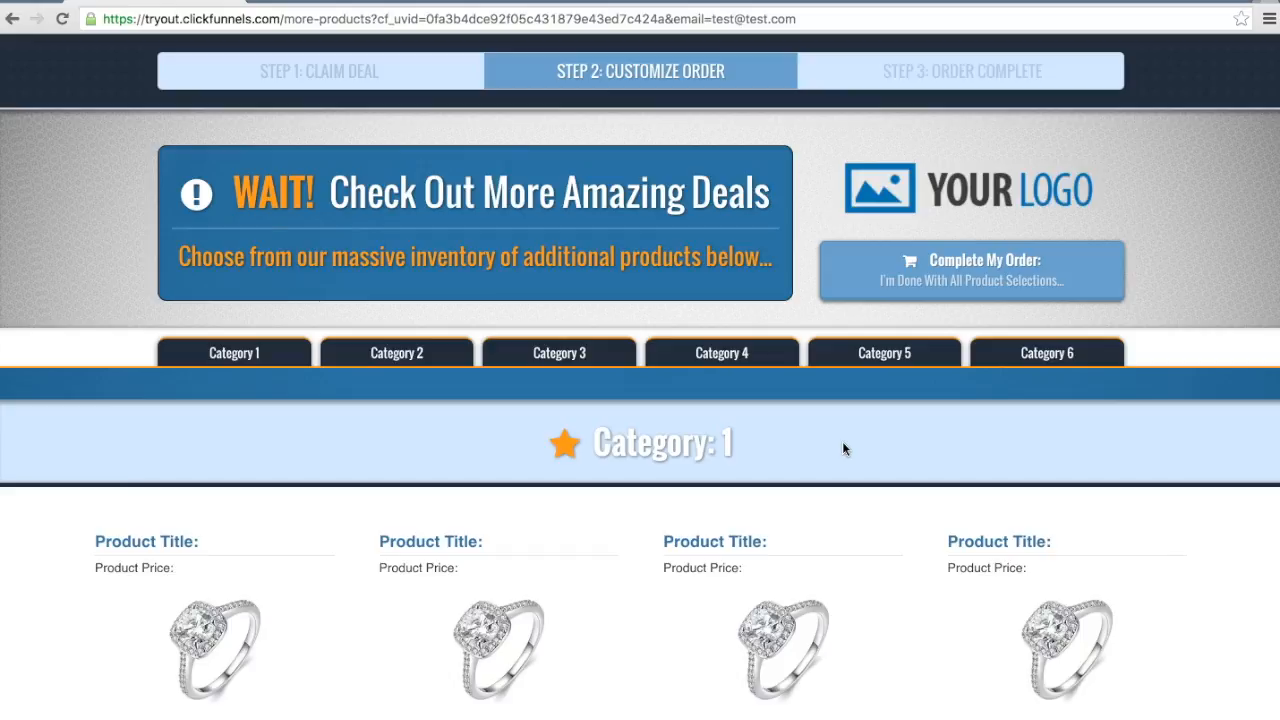
Step: Examine the additional-products page, jumping to Category 4 and looking through the neighbouring category sections
scroll(842, 446, "down", 1)
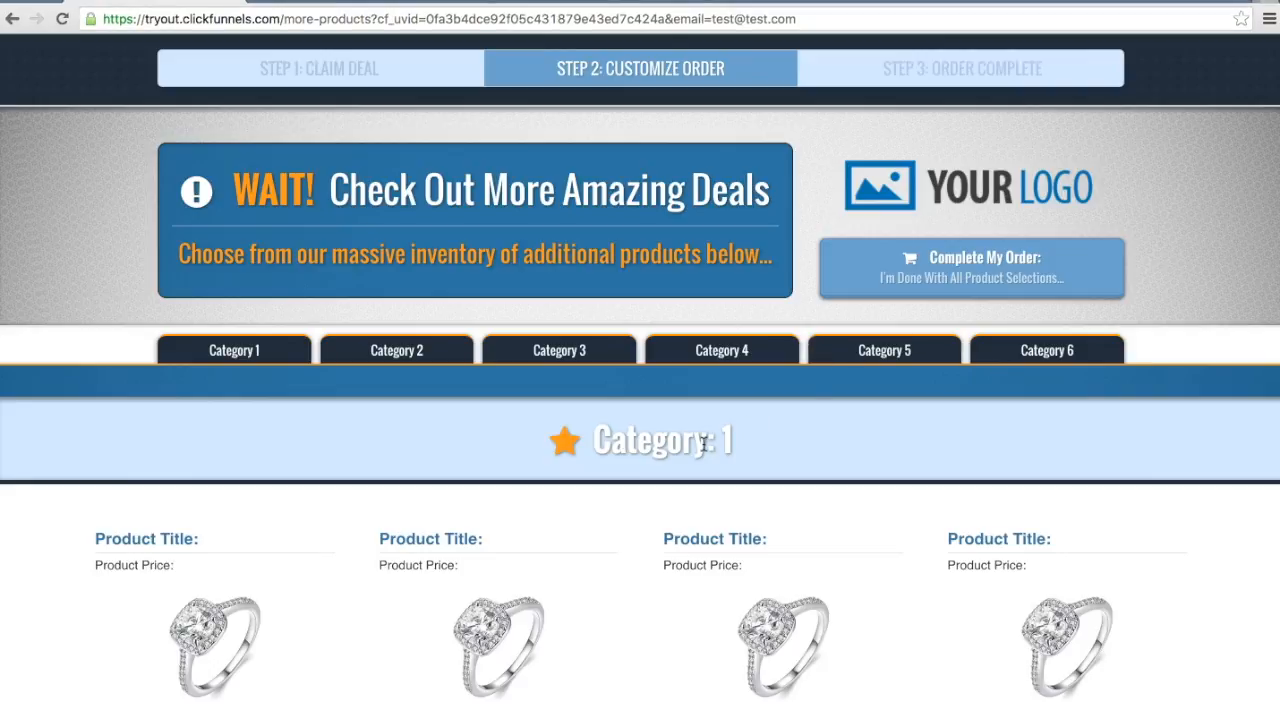
scroll(704, 443, "down", 3)
scroll(1006, 334, "up", 2)
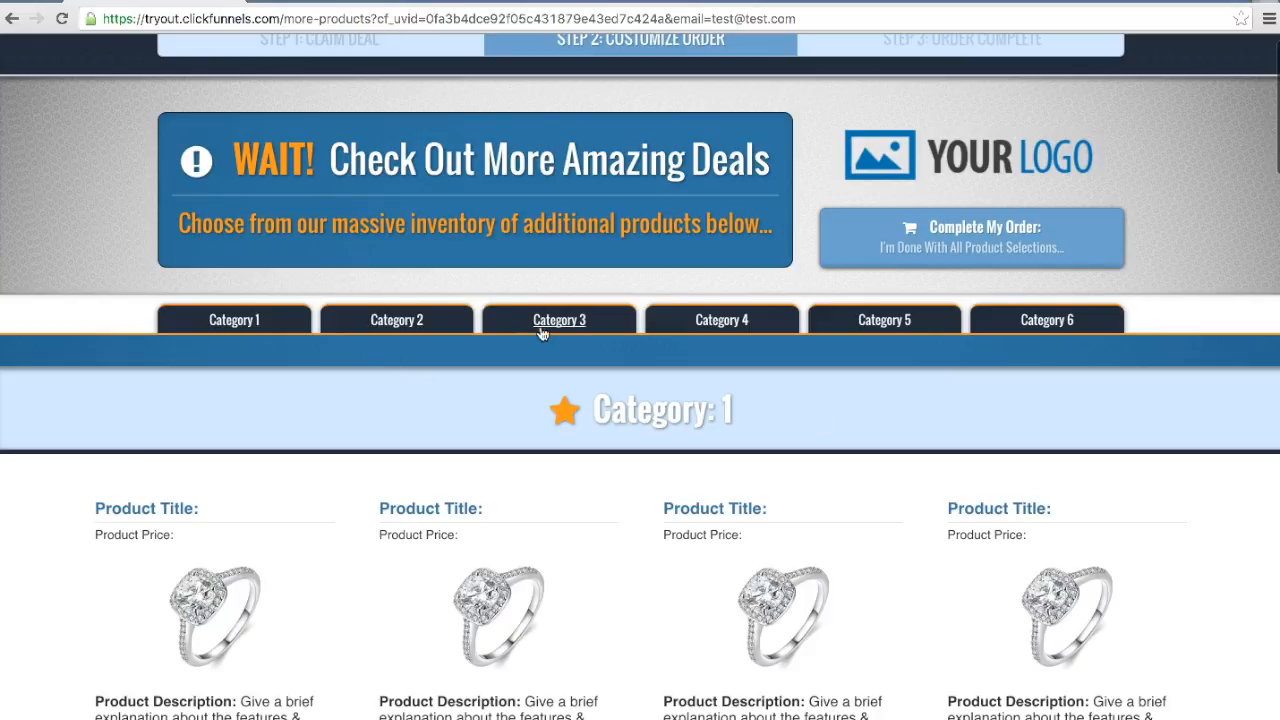
scroll(562, 318, "down", 1)
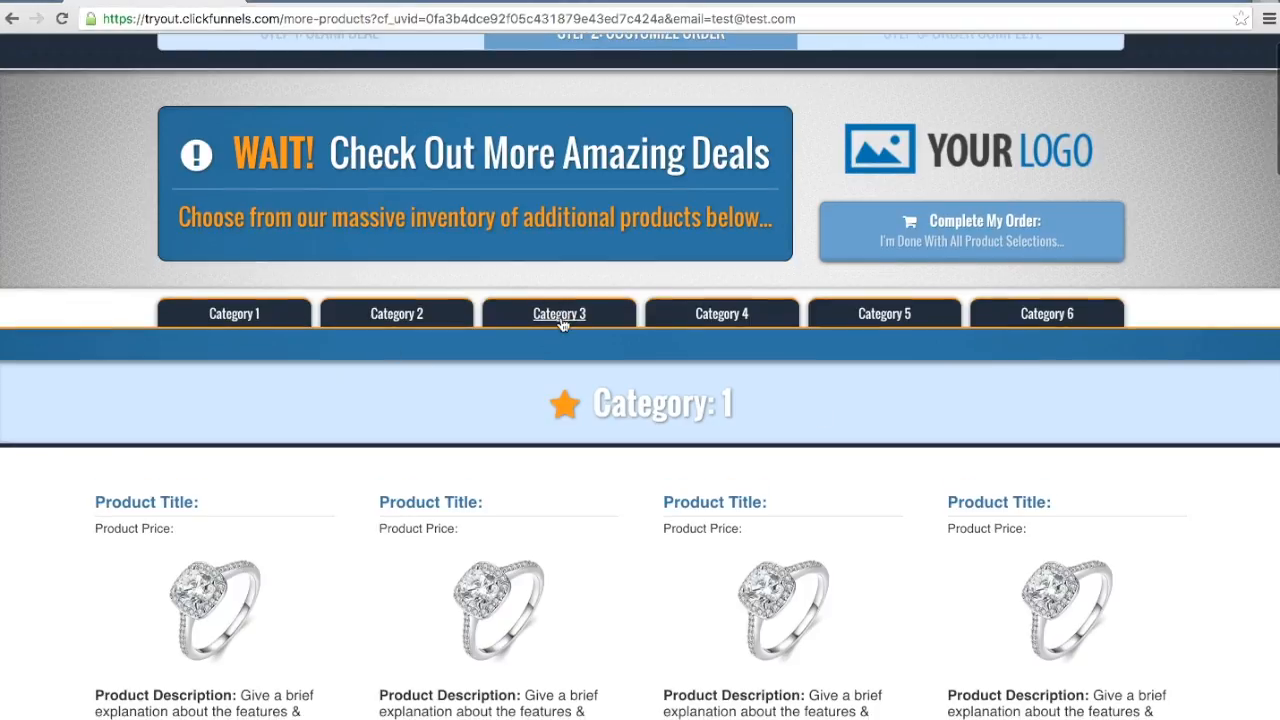
left_click(724, 316)
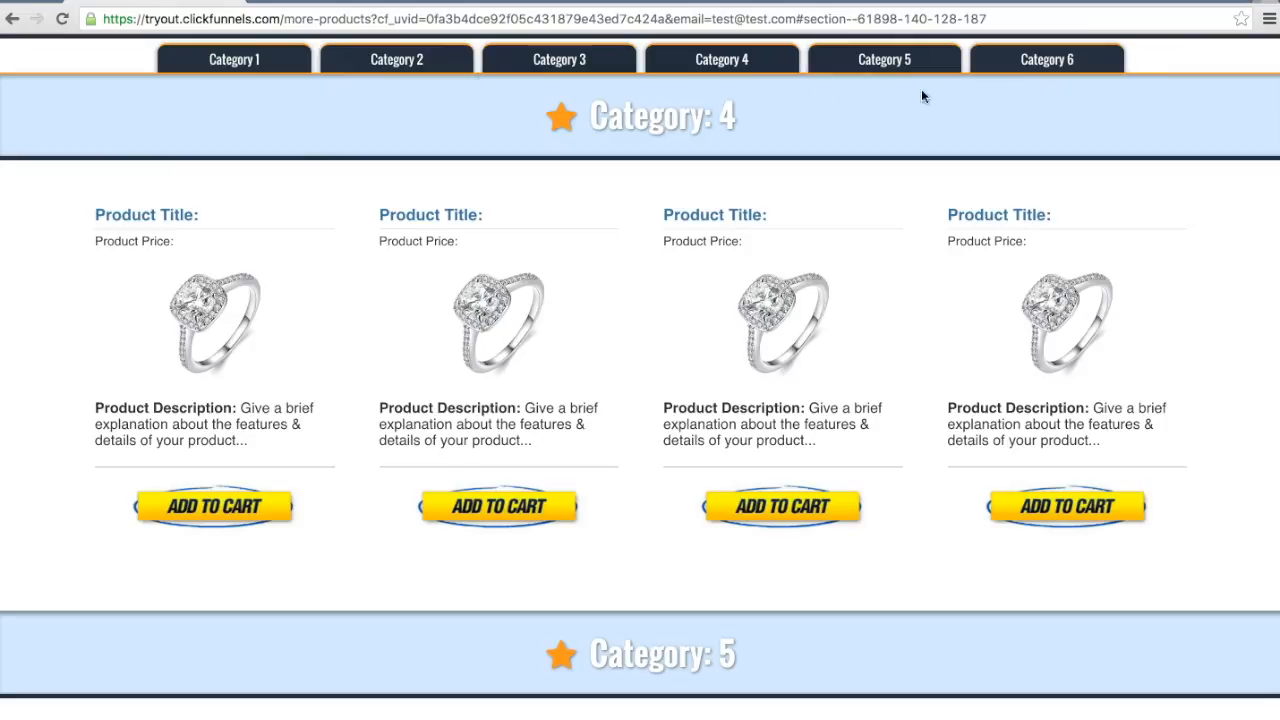
scroll(930, 100, "up", 3)
scroll(916, 115, "up", 10)
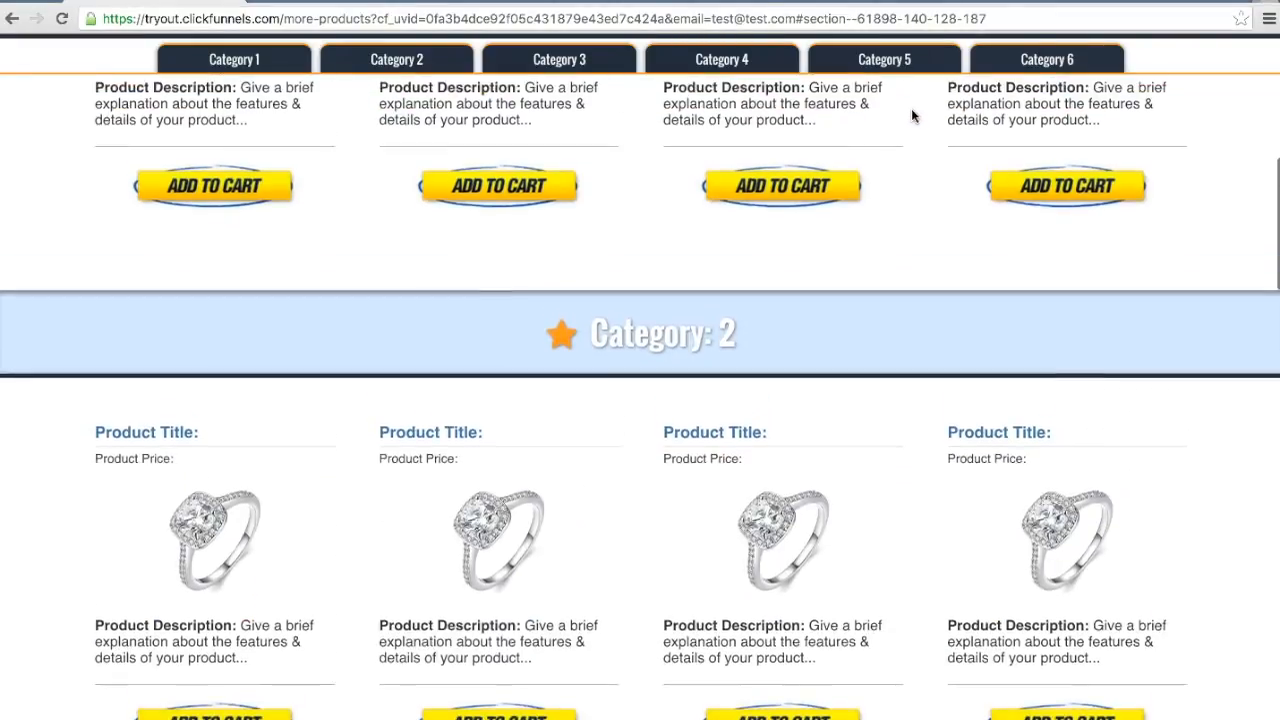
scroll(889, 117, "down", 3)
scroll(893, 110, "down", 5)
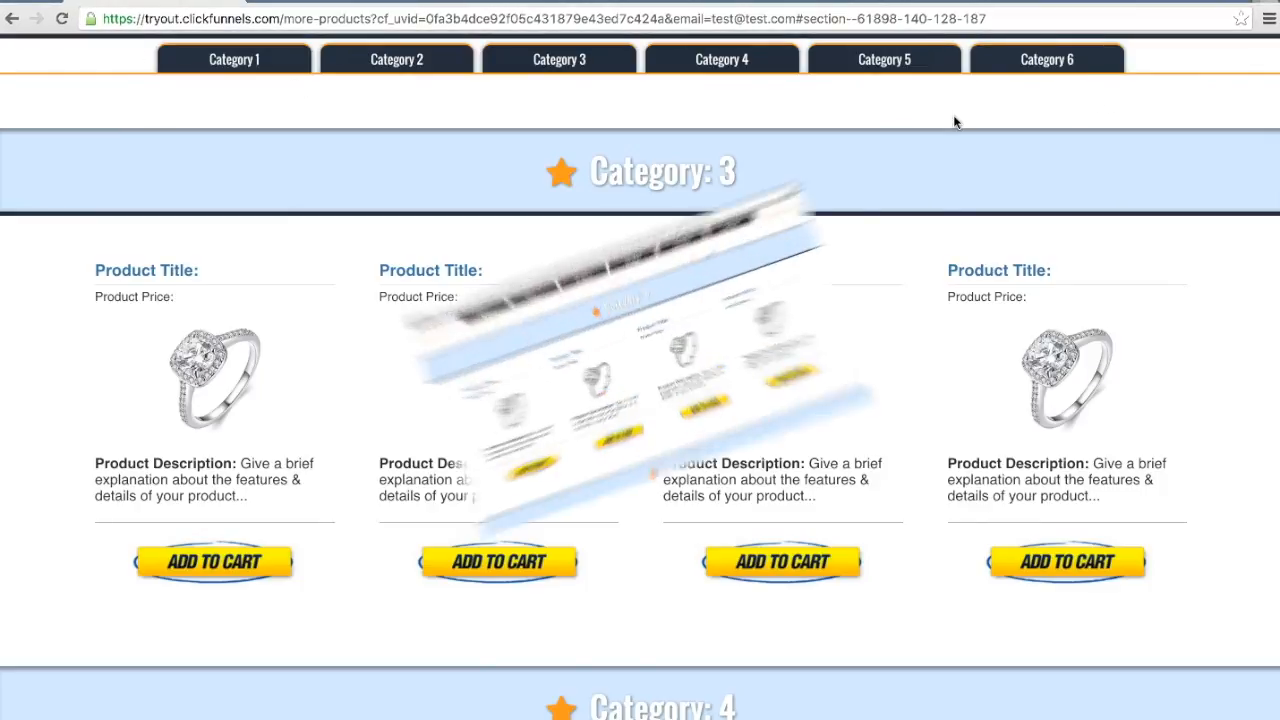
scroll(955, 115, "up", 3)
scroll(940, 130, "up", 3)
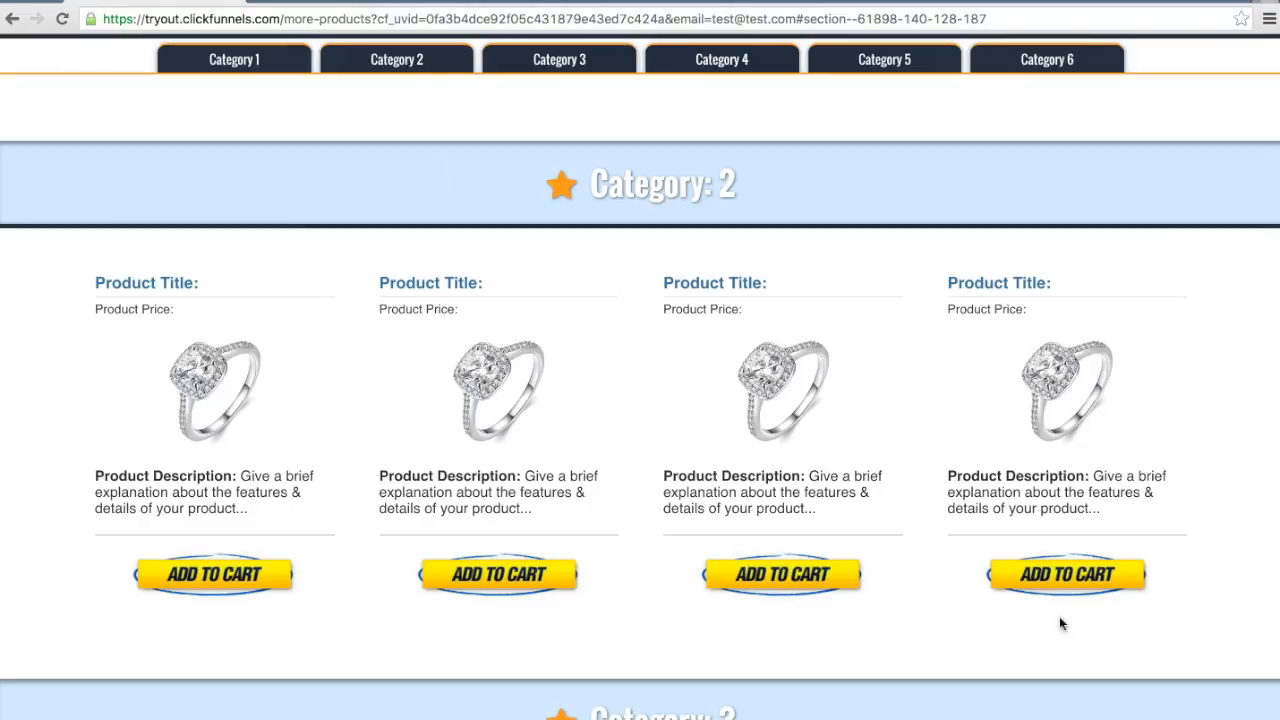
Step: Open the third product in Category 2, review its title and description, and add it to the cart
scroll(1068, 602, "up", 5)
scroll(1050, 564, "down", 3)
scroll(1050, 571, "down", 3)
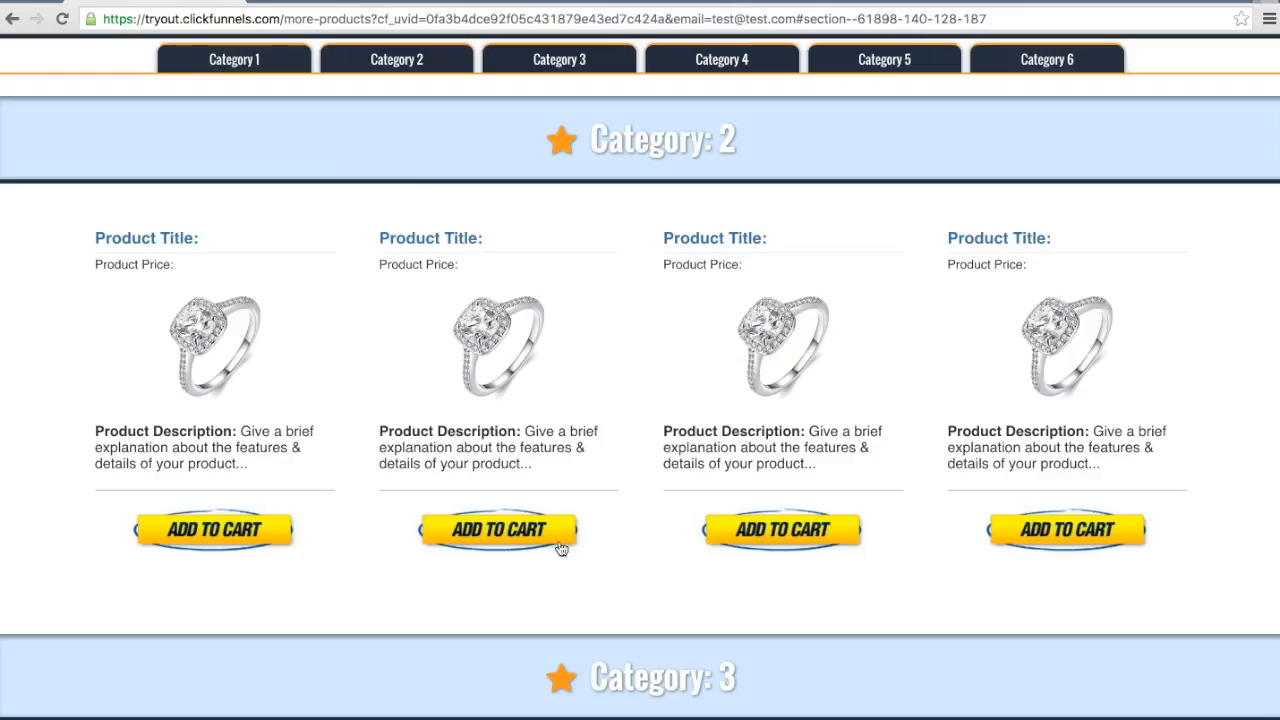
left_click(784, 529)
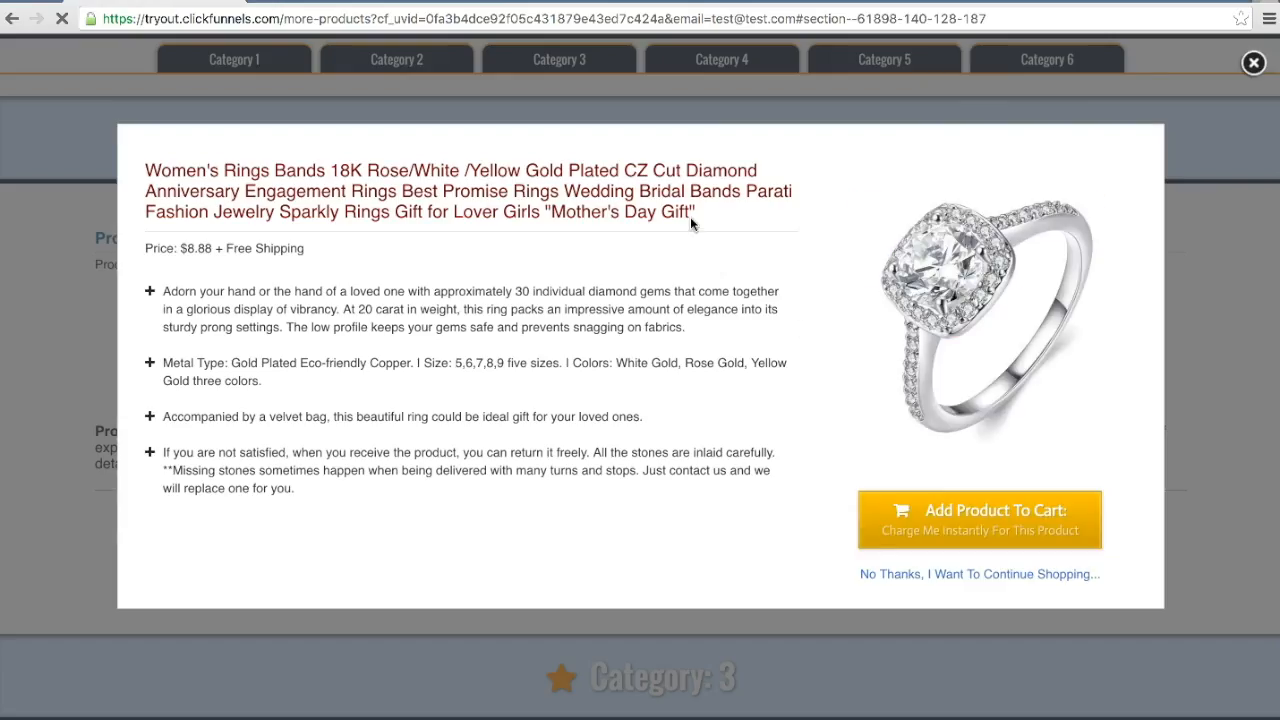
scroll(1253, 434, "up", 2)
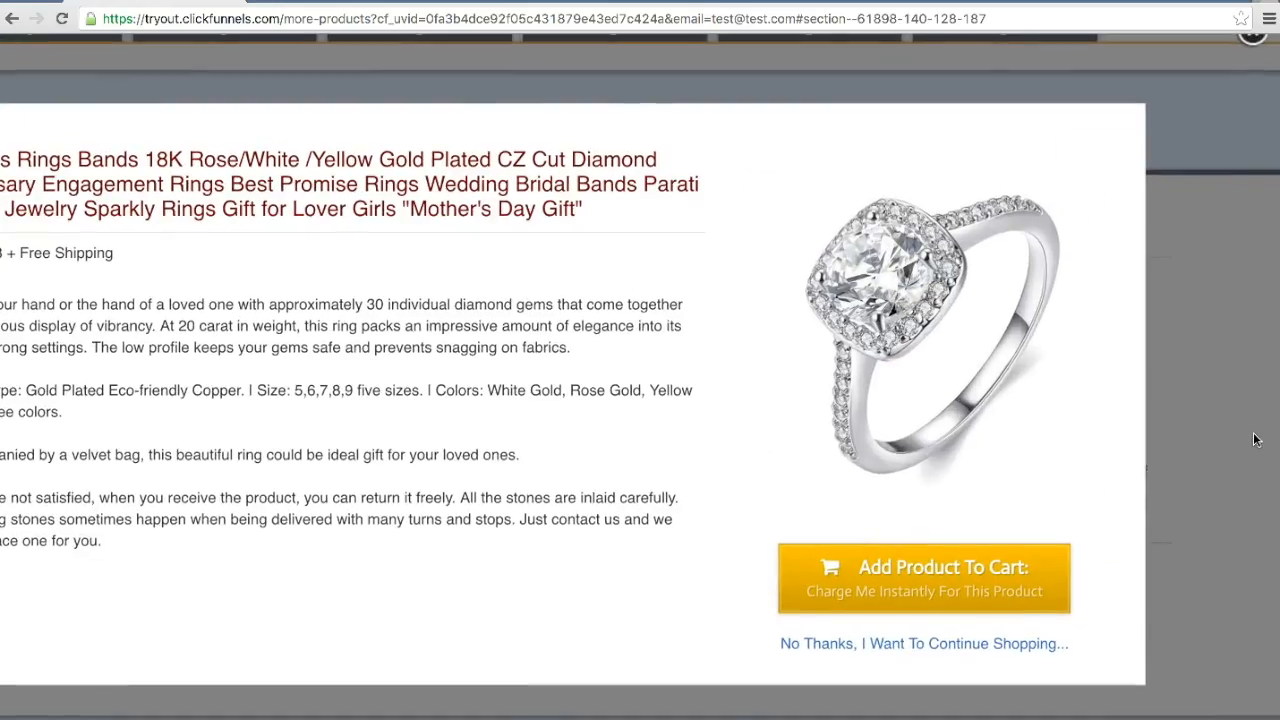
scroll(1248, 426, "down", 2)
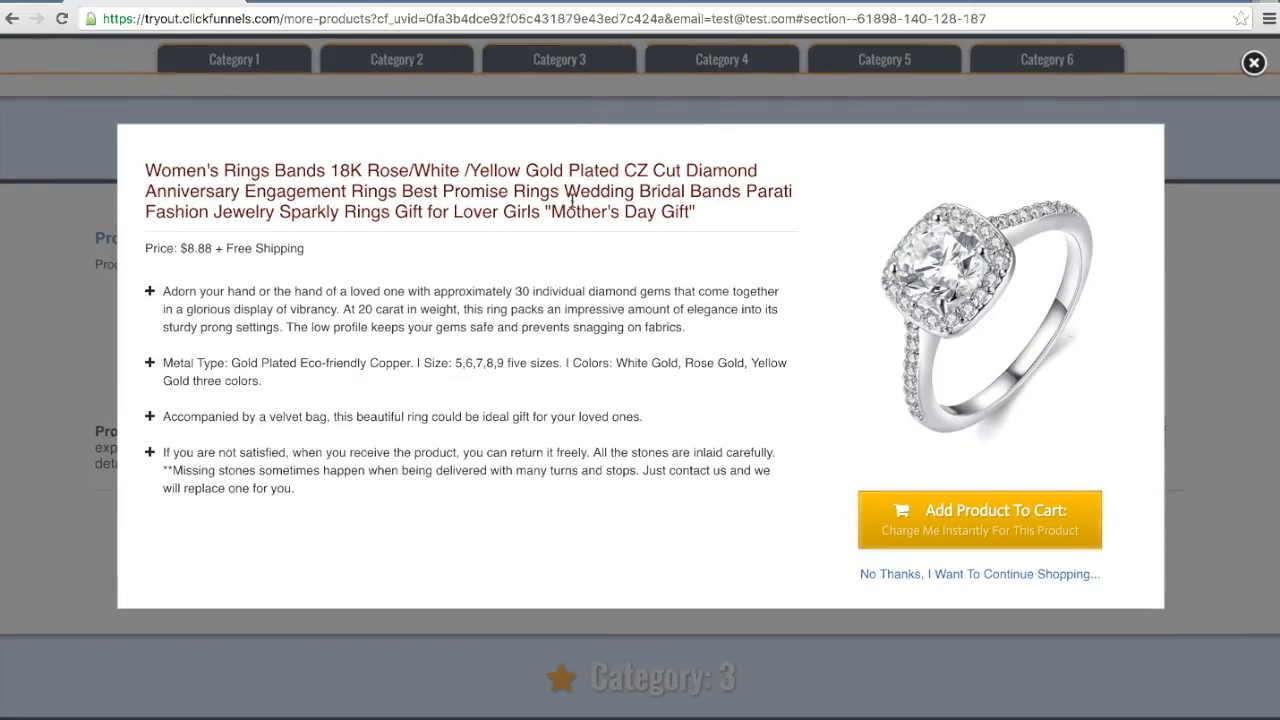
triple_click(160, 170)
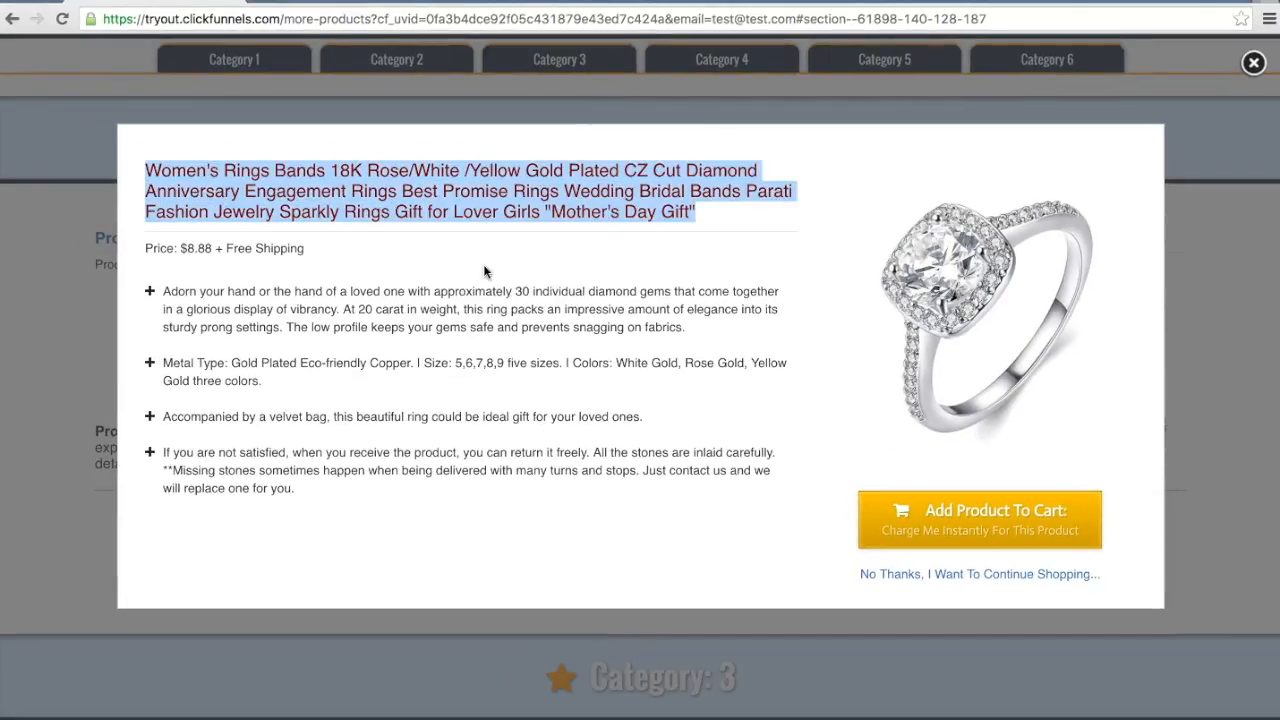
left_click(183, 290)
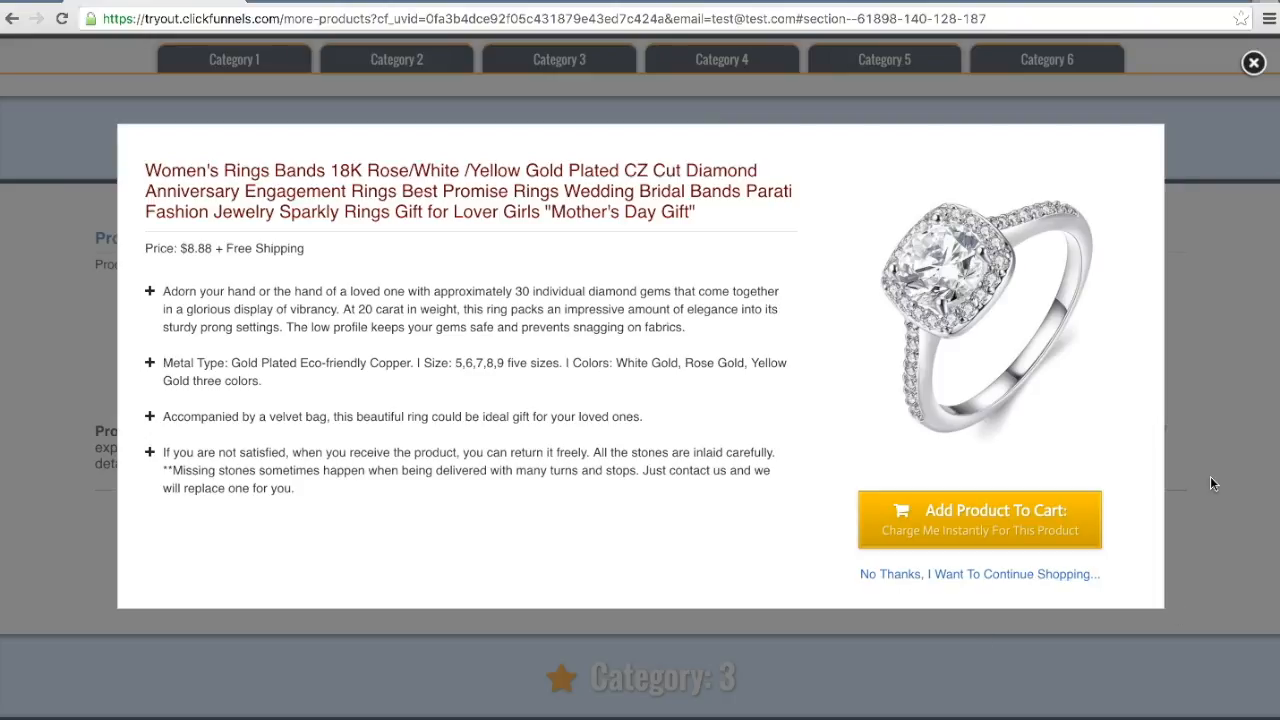
left_click(975, 519)
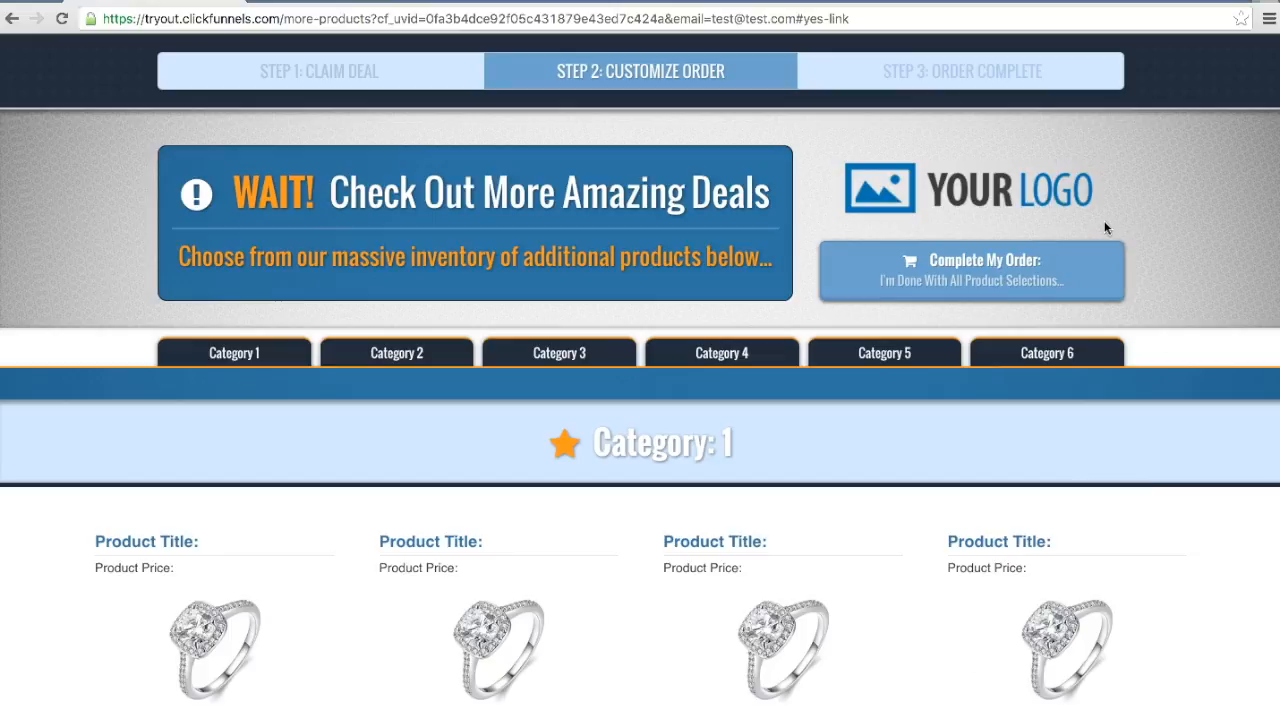
Step: Go to Category 5 and add its first product to the cart
scroll(1154, 309, "down", 5)
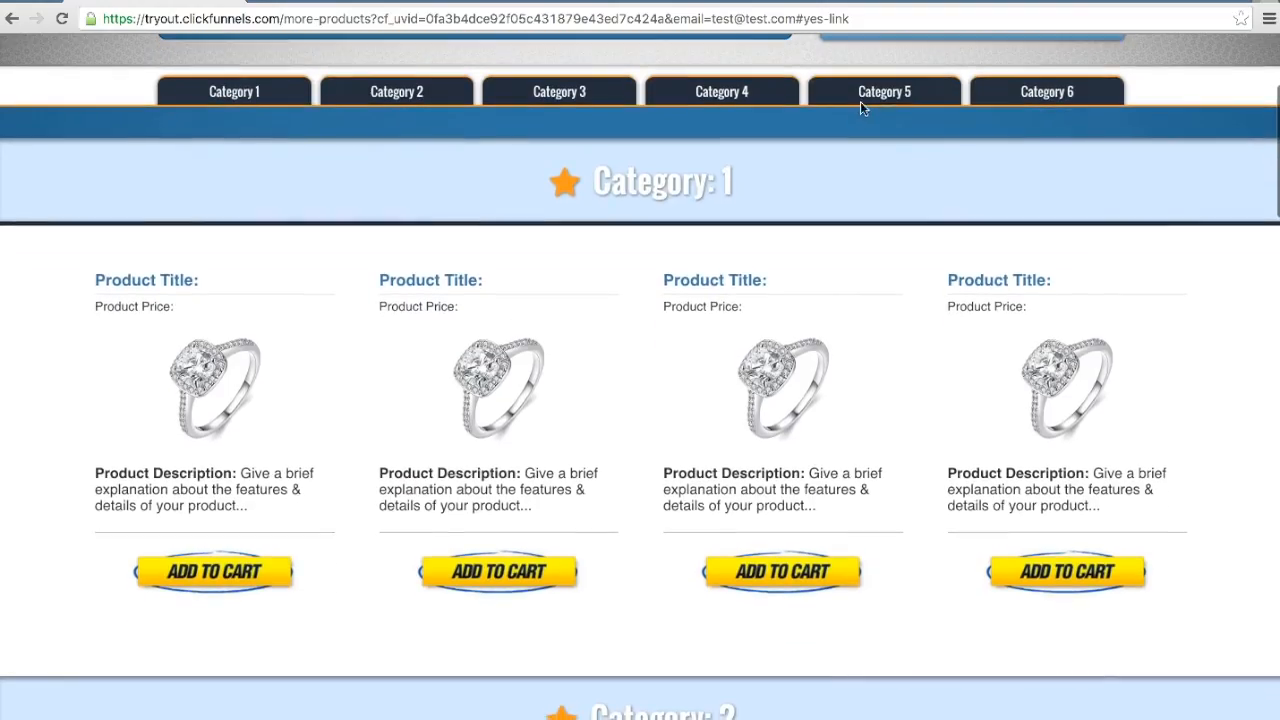
left_click(902, 103)
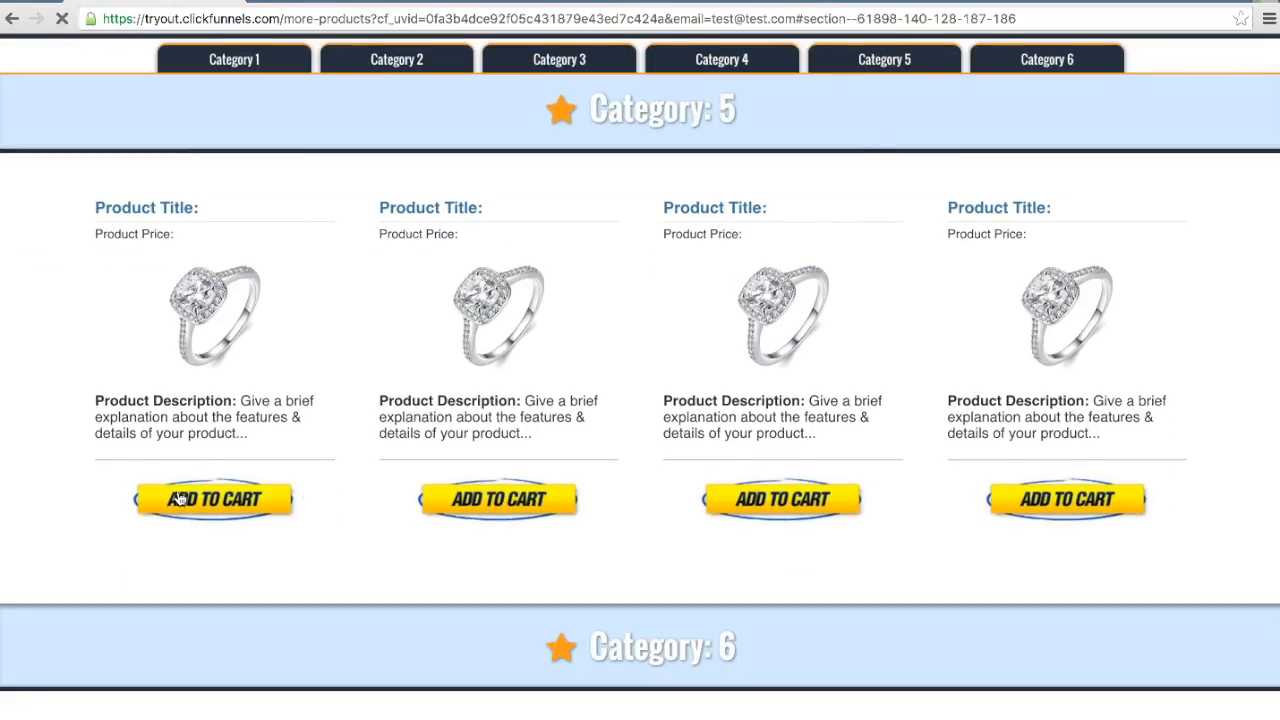
left_click(182, 502)
left_click(1012, 518)
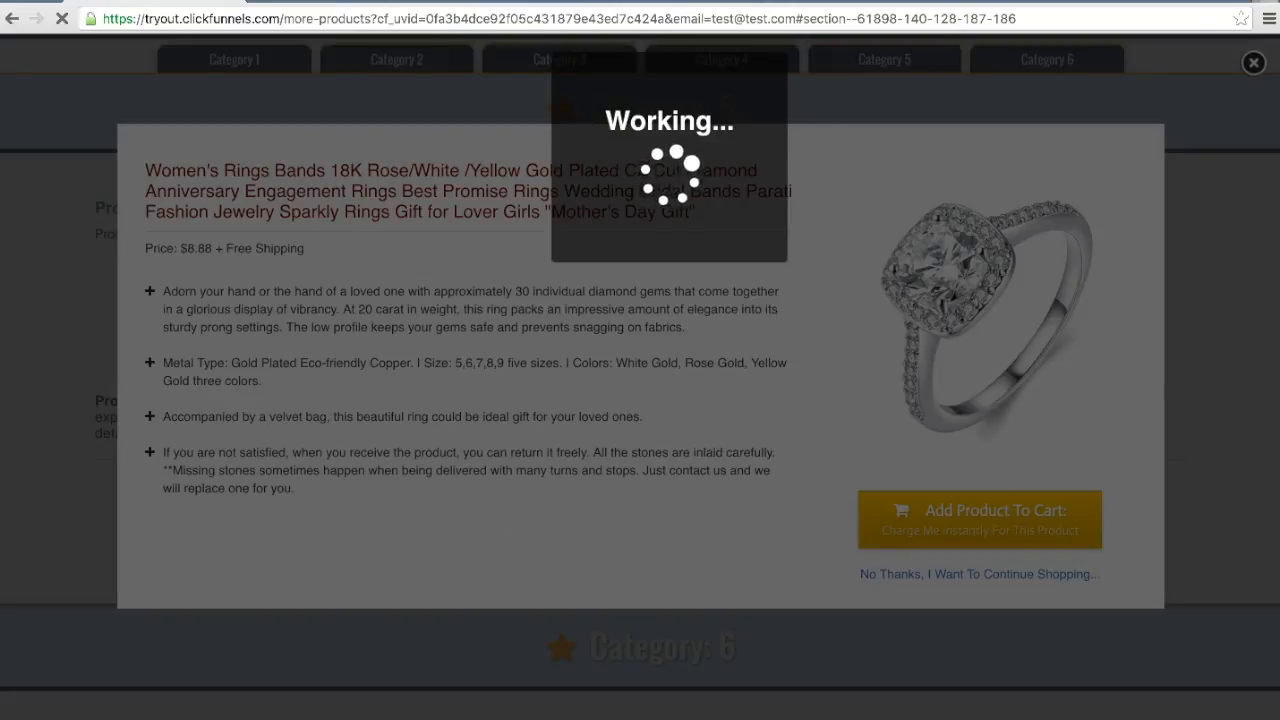
Step: Finish the product selections and complete the order
scroll(1204, 435, "down", 2)
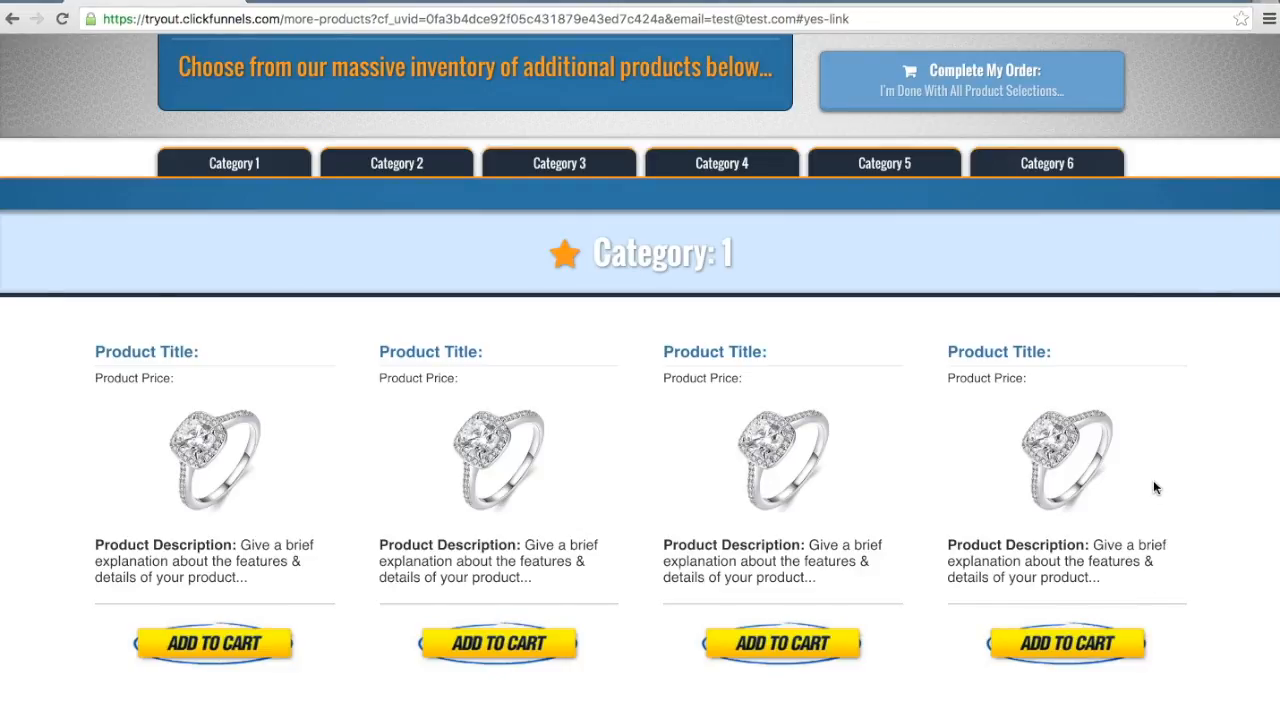
scroll(1150, 420, "up", 3)
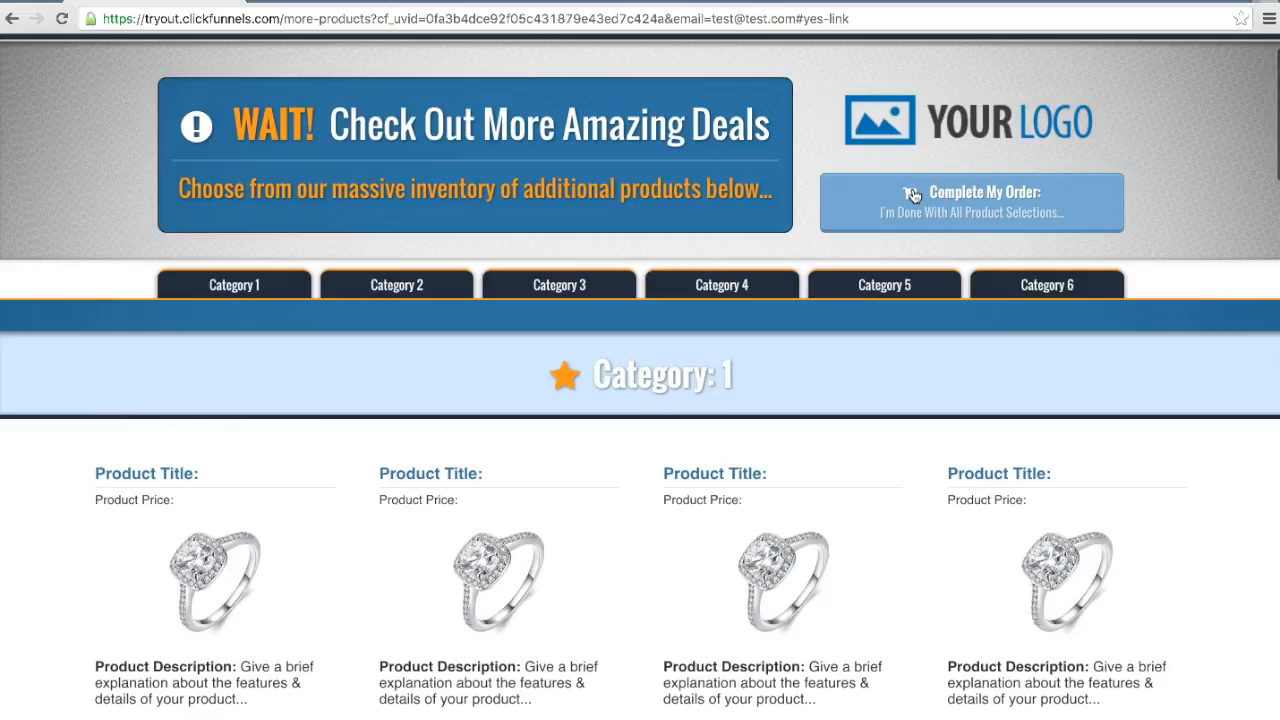
left_click(975, 198)
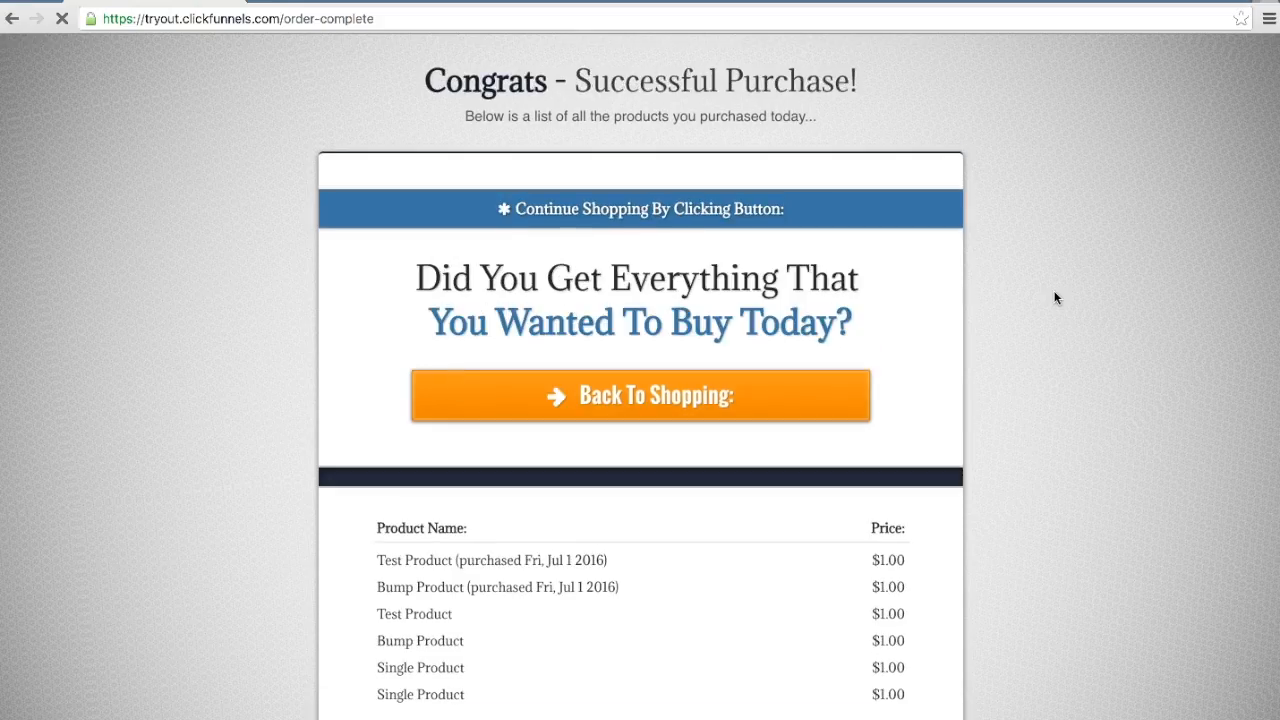
Step: Review the purchased-products list on the order confirmation page, going through the test, bump and single product entries
scroll(1112, 480, "down", 3)
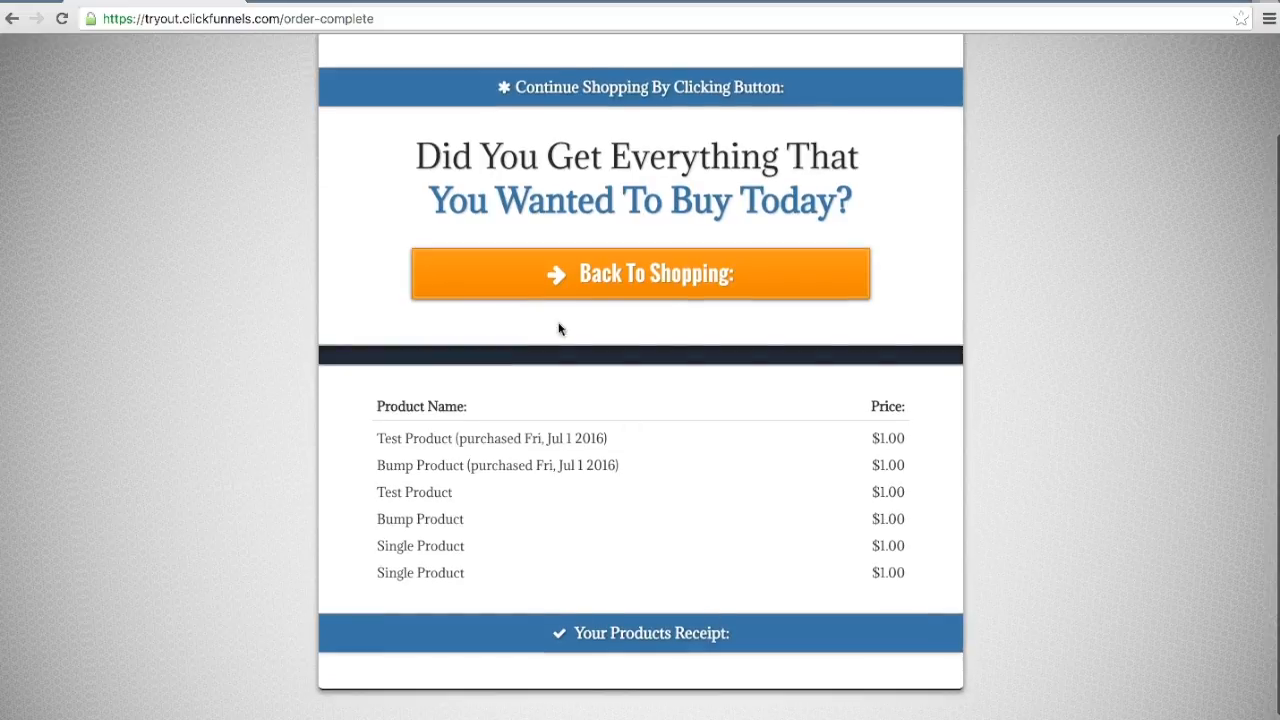
scroll(789, 340, "down", 1)
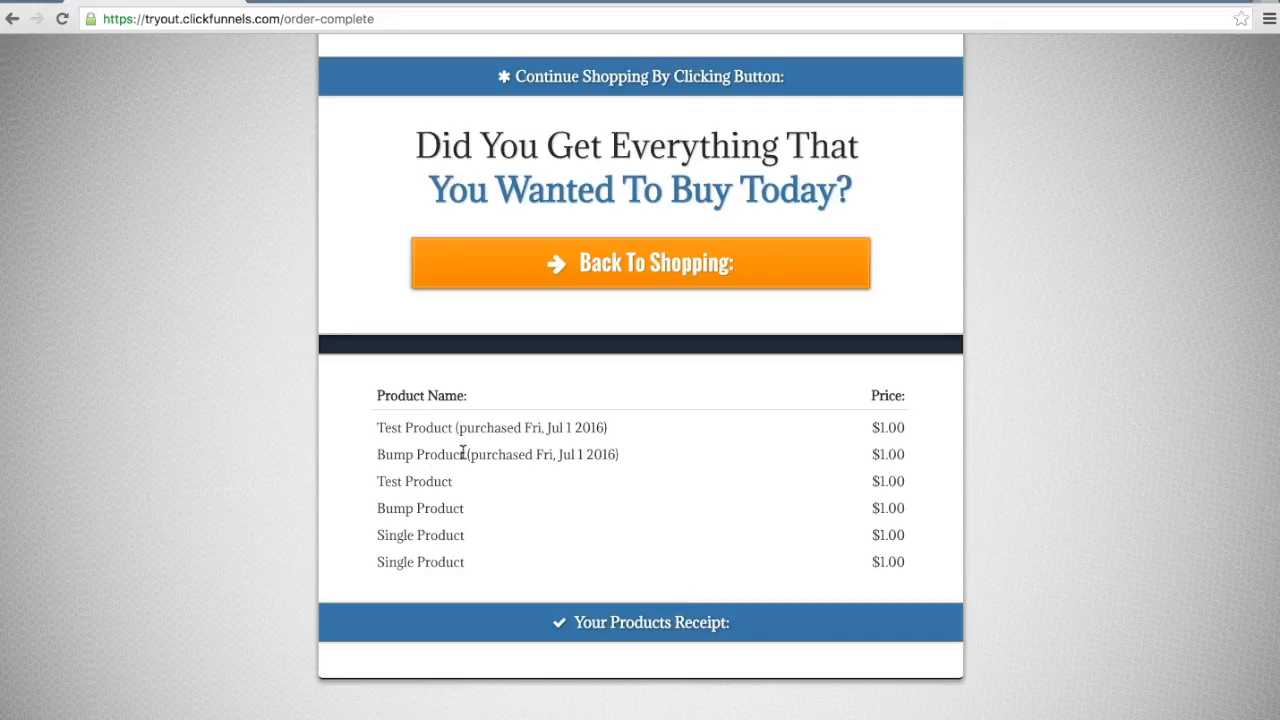
left_click_drag(517, 427, 660, 456)
left_click(660, 456)
left_click_drag(436, 430, 524, 428)
left_click(611, 530)
left_click_drag(378, 481, 476, 476)
left_click_drag(386, 508, 468, 508)
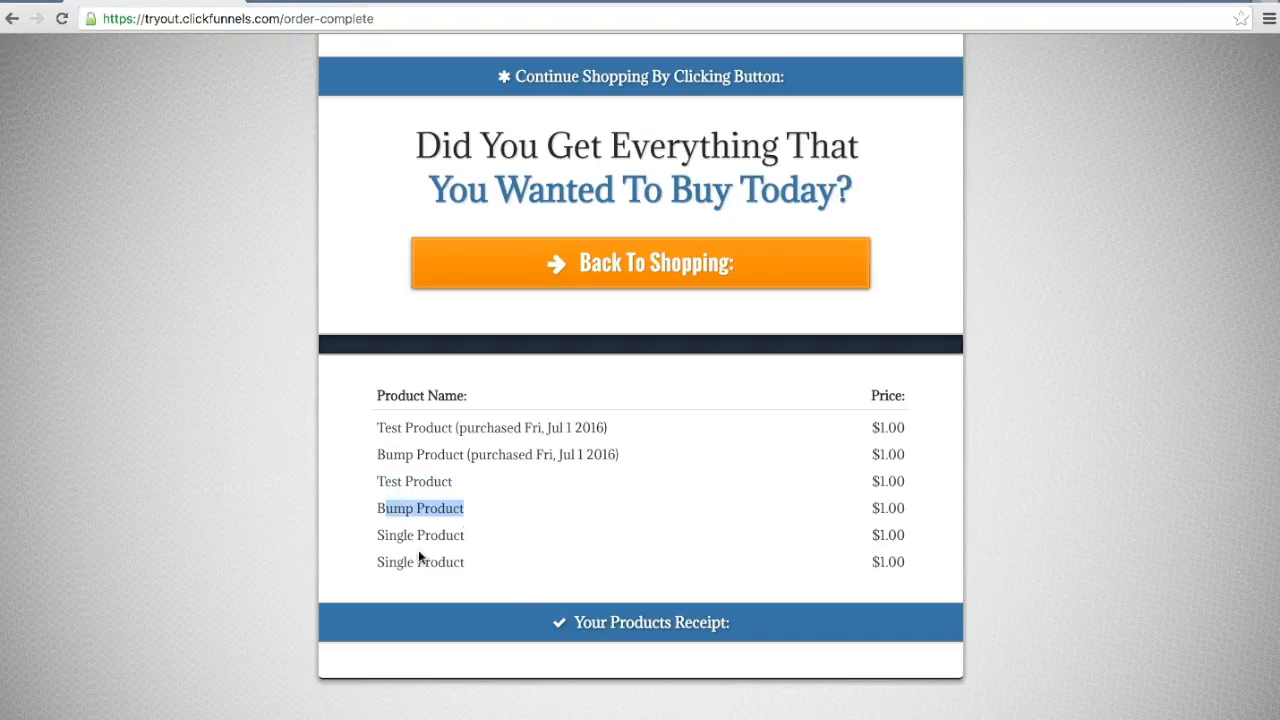
left_click_drag(377, 535, 497, 535)
left_click_drag(382, 562, 494, 563)
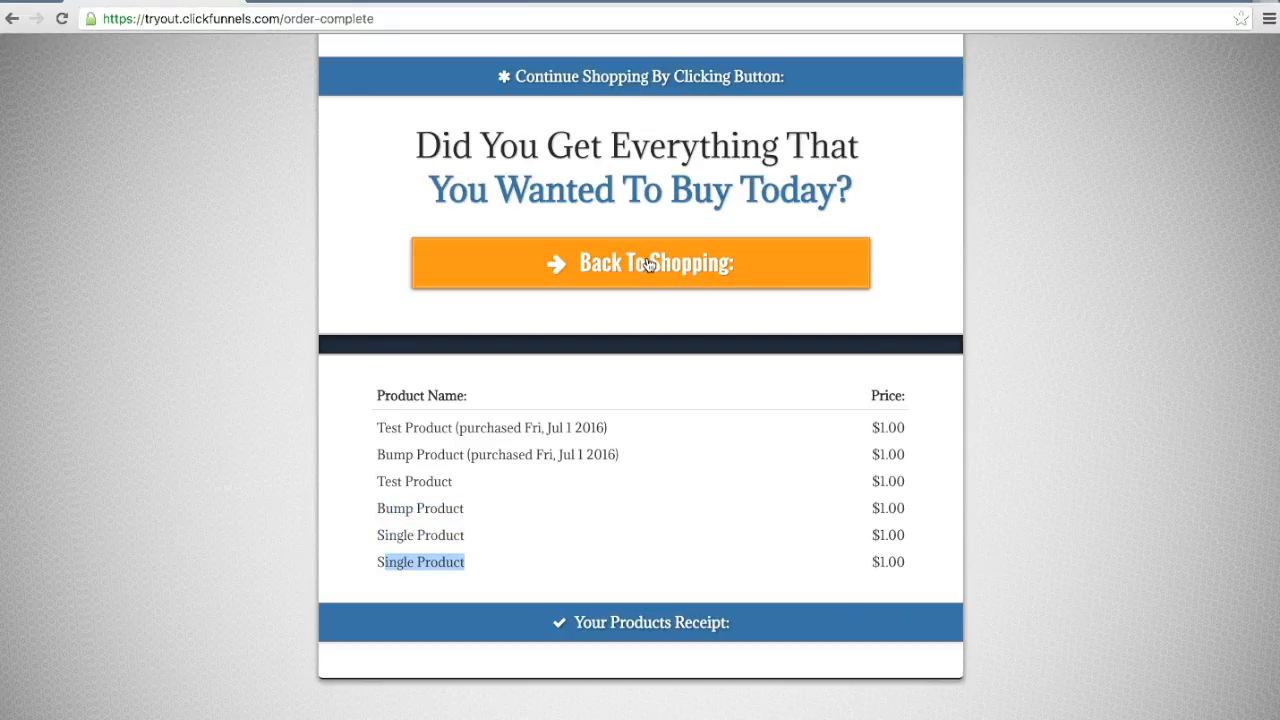
Step: Go back to shopping from the confirmation page and add the second product in Category 1 to the cart
scroll(648, 265, "up", 2)
scroll(648, 265, "up", 1)
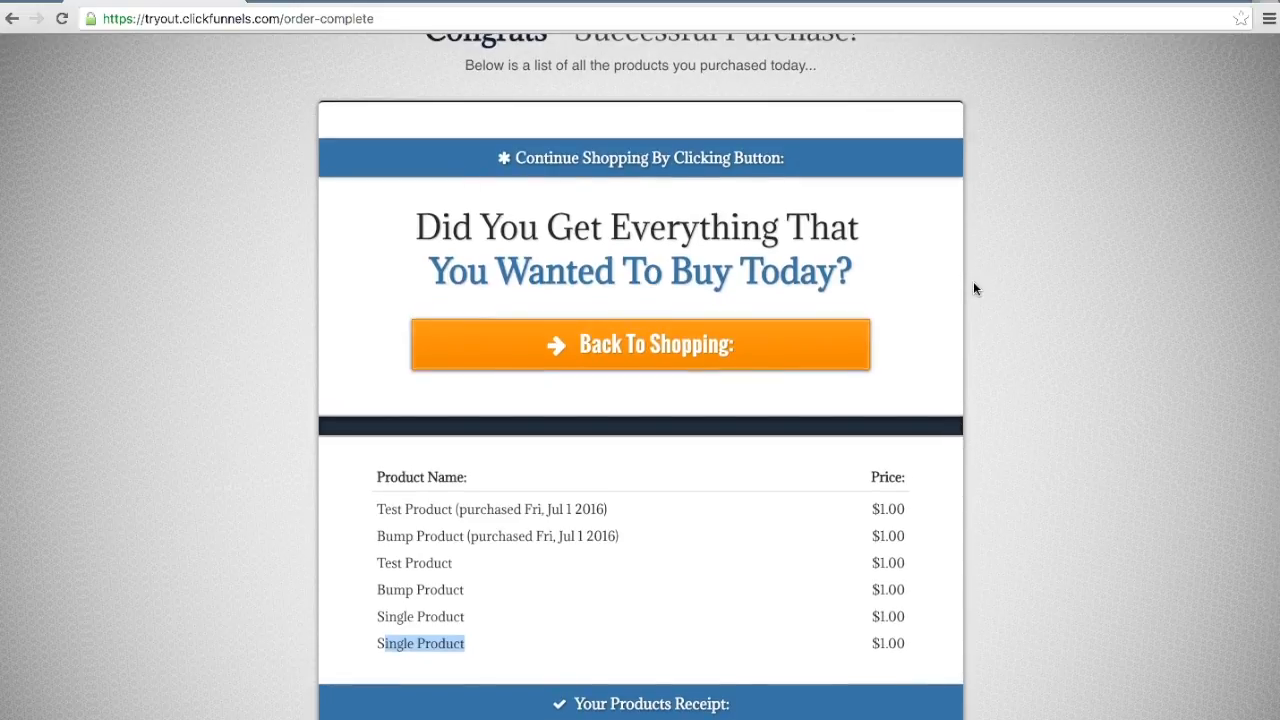
scroll(644, 391, "down", 1)
left_click(660, 346)
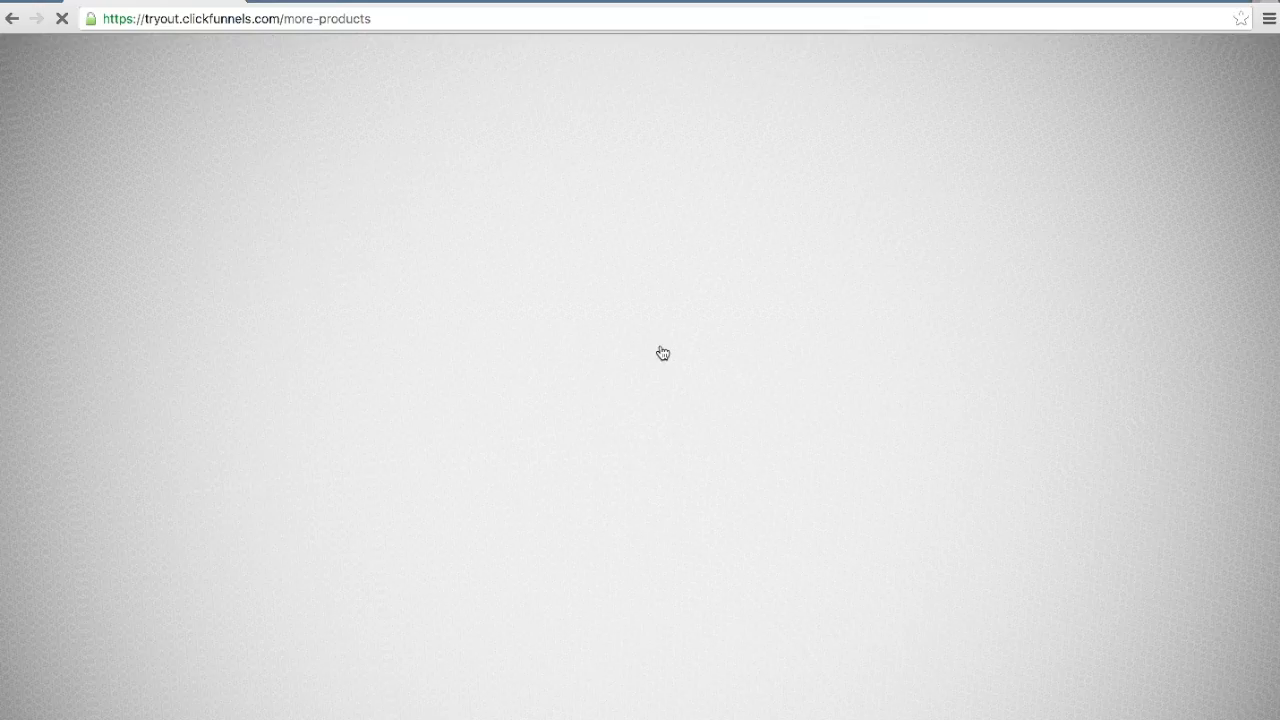
scroll(990, 380, "down", 1)
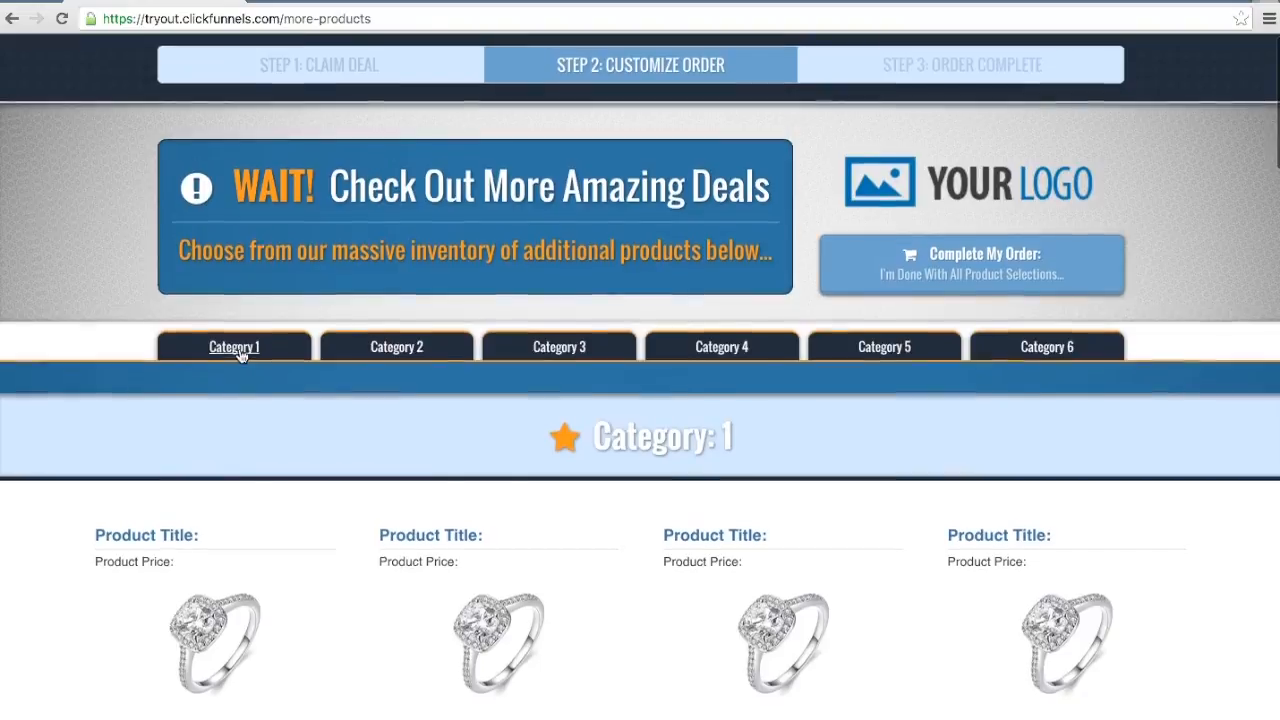
left_click(241, 348)
left_click(488, 505)
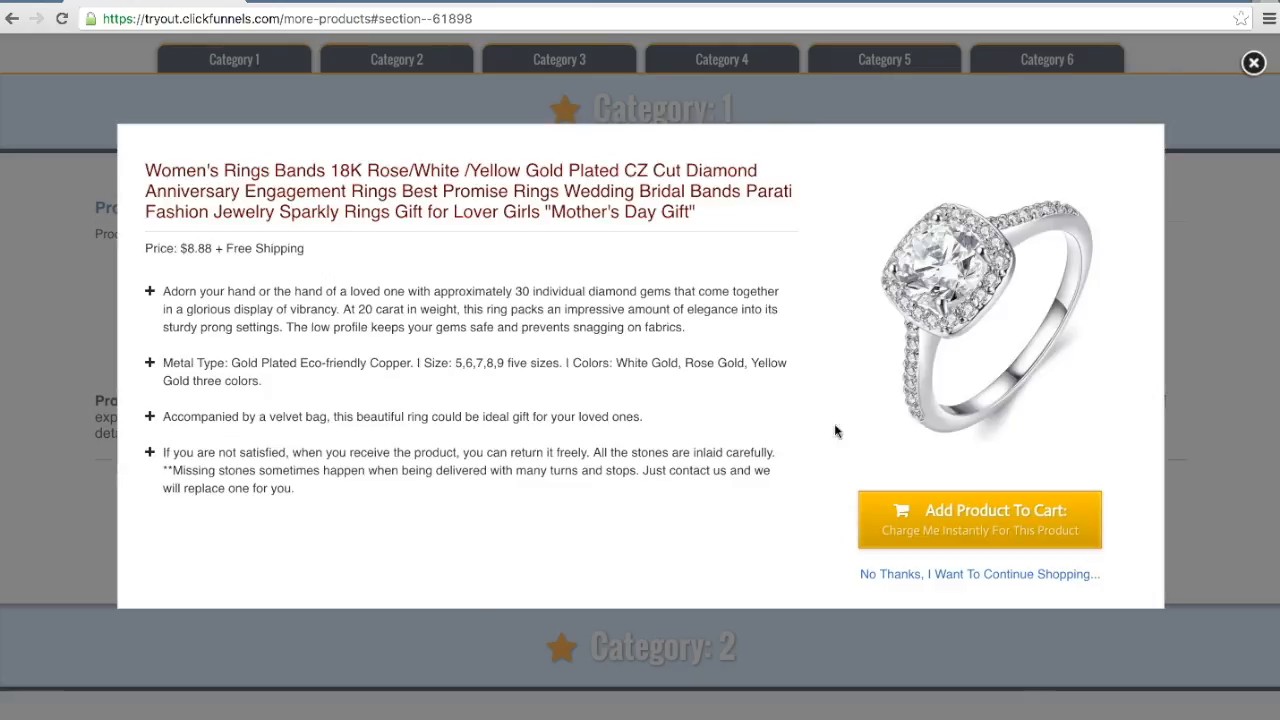
left_click(996, 519)
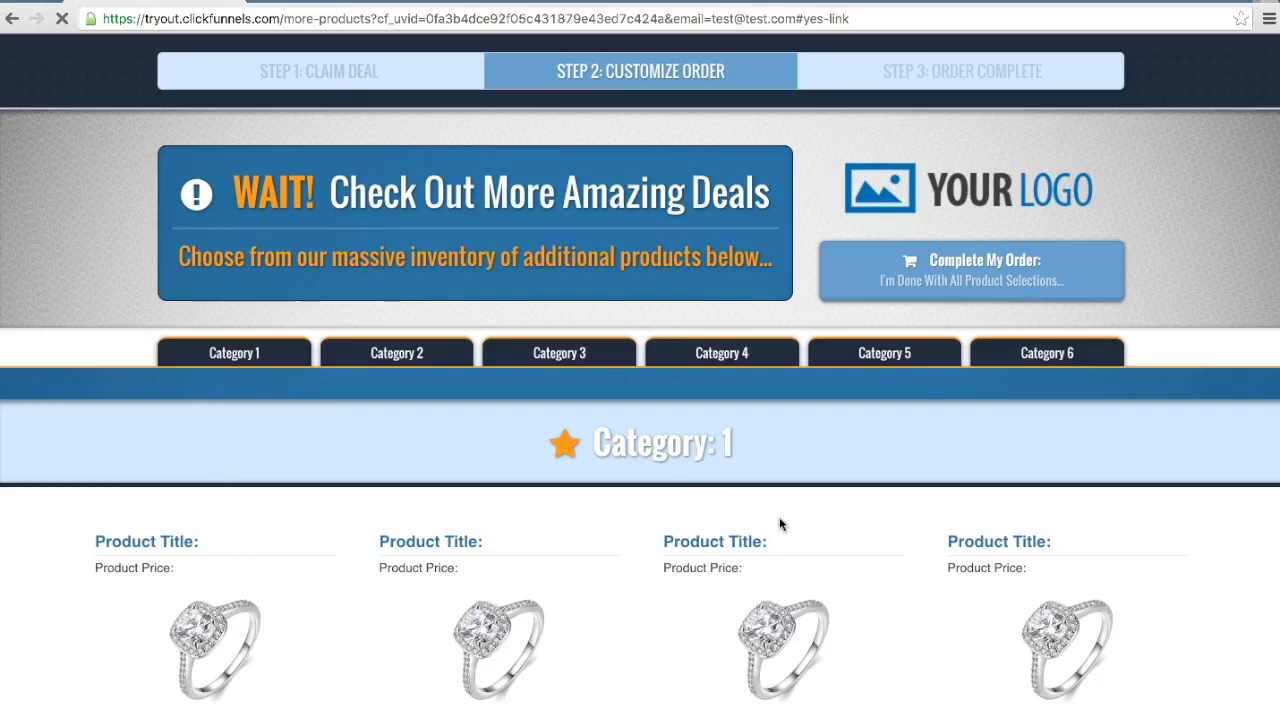
Step: Go to Category 3 and add its fourth product to the cart
left_click(559, 353)
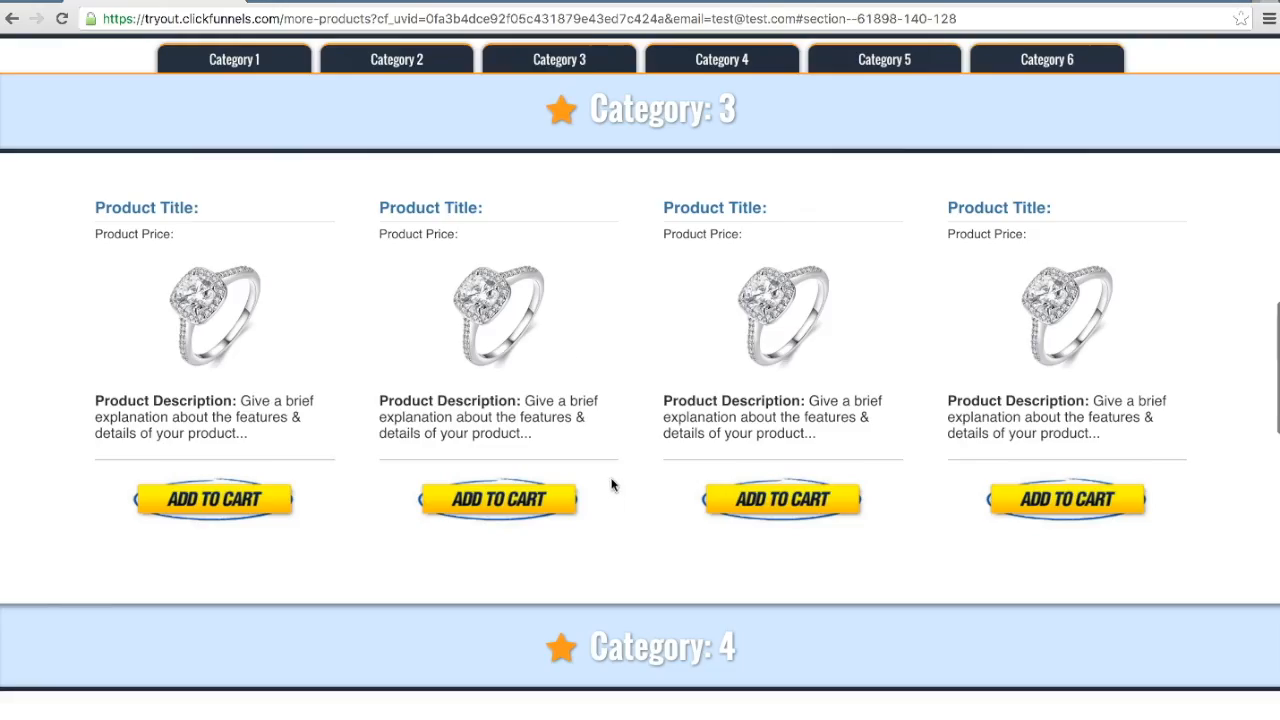
left_click(1079, 501)
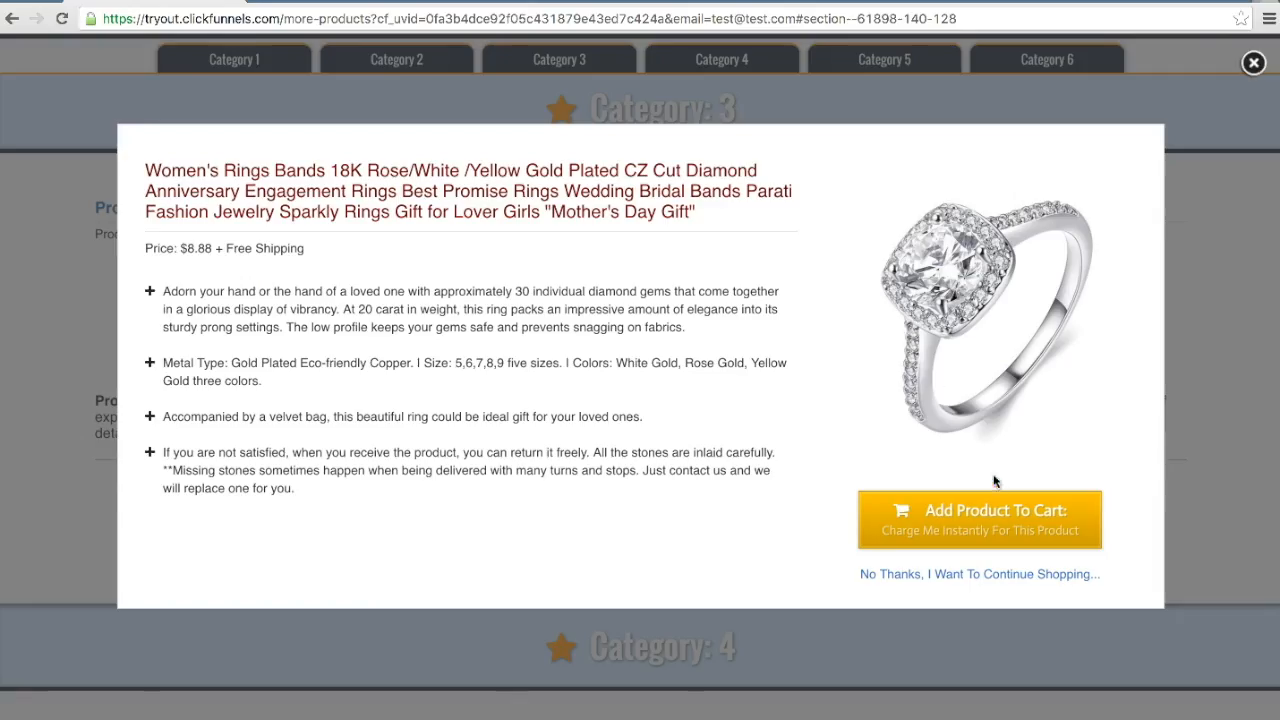
left_click(912, 514)
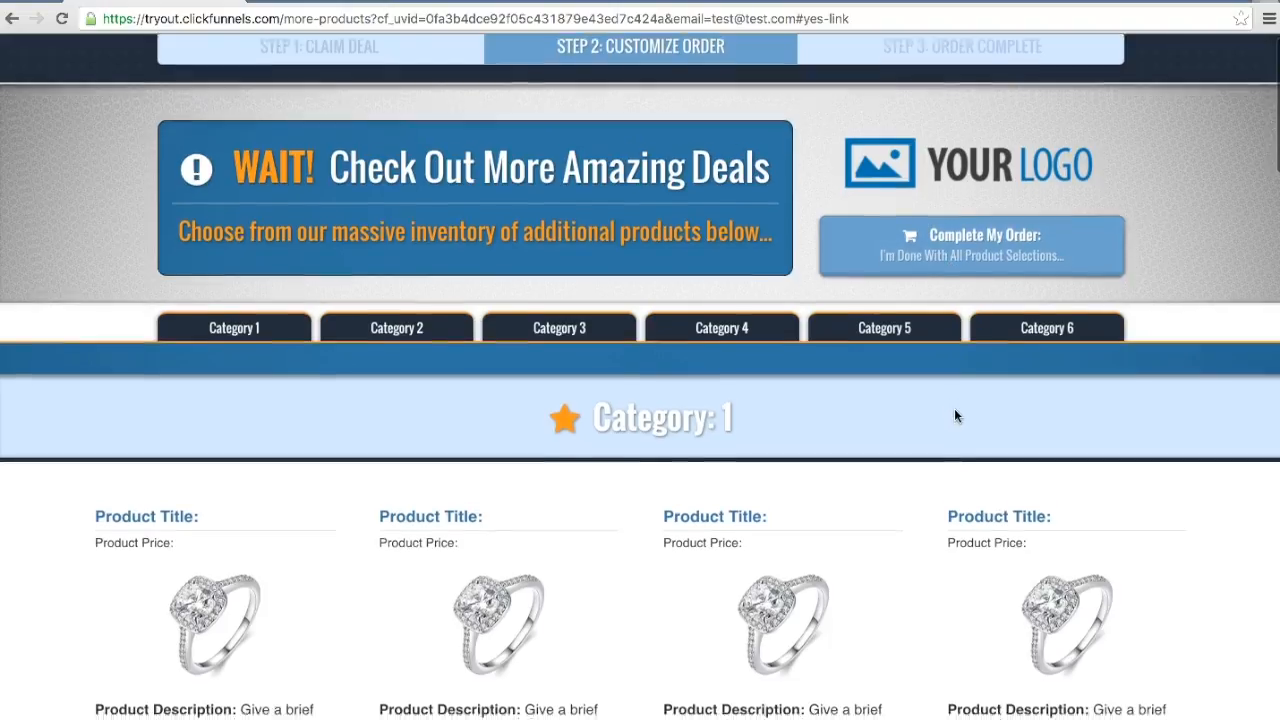
Step: Complete the order and check the last two entries in the confirmation page's product list
scroll(954, 408, "down", 15)
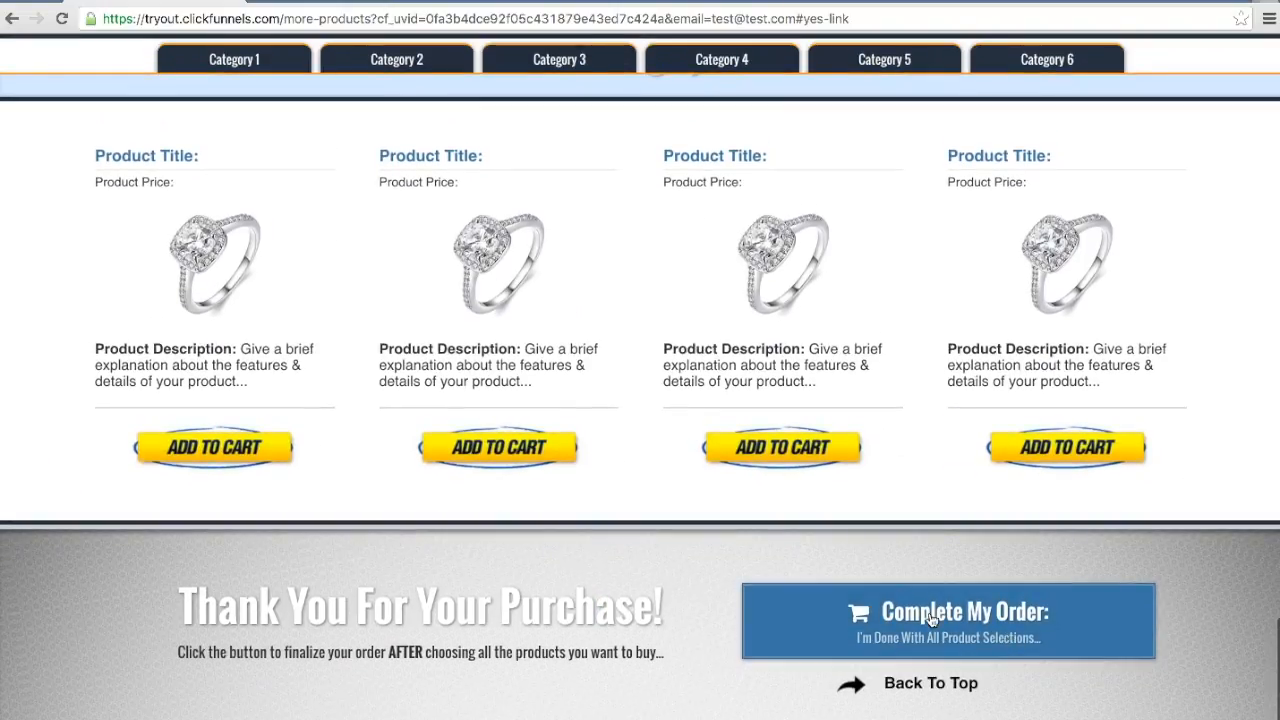
left_click(954, 615)
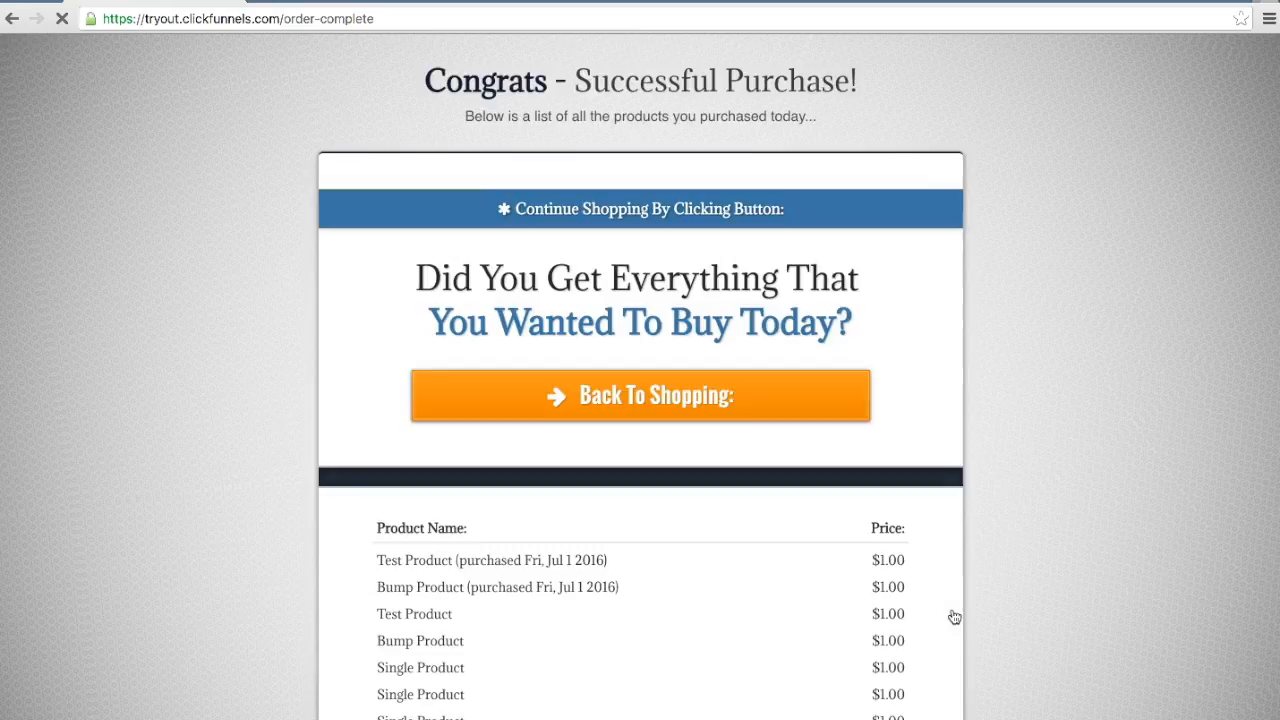
scroll(975, 602, "down", 3)
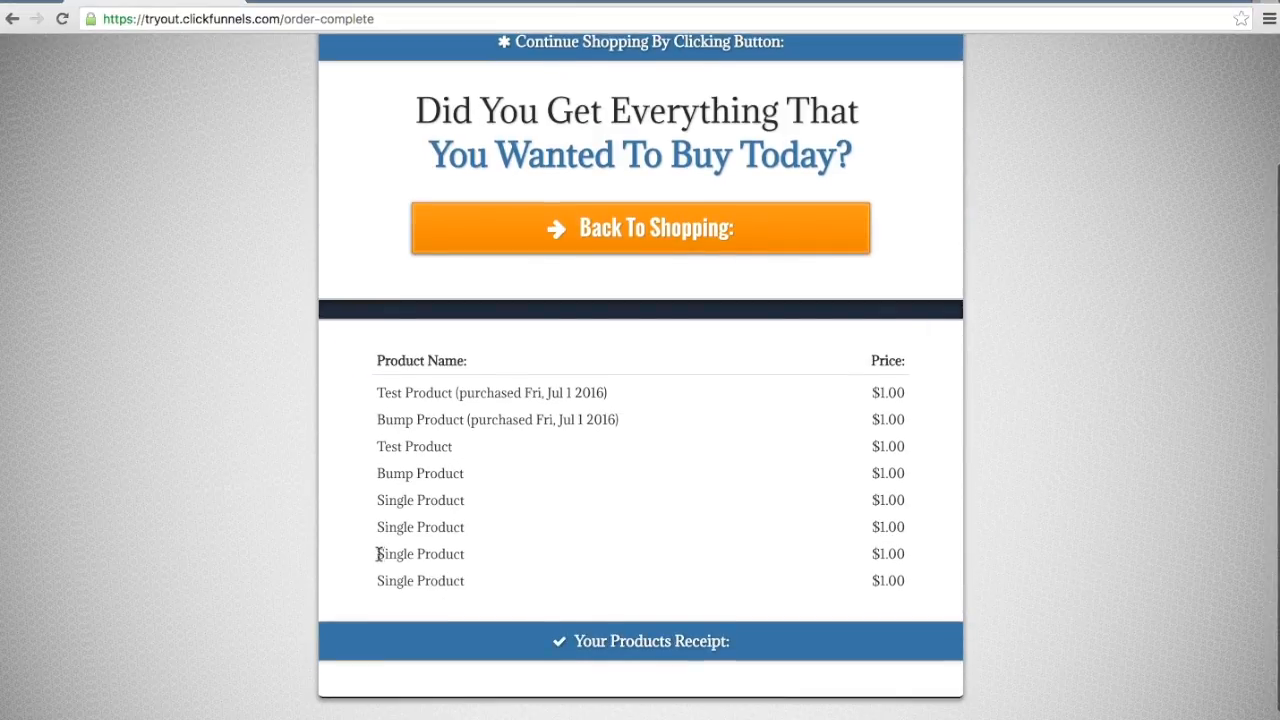
left_click_drag(379, 554, 464, 554)
left_click_drag(378, 581, 468, 581)
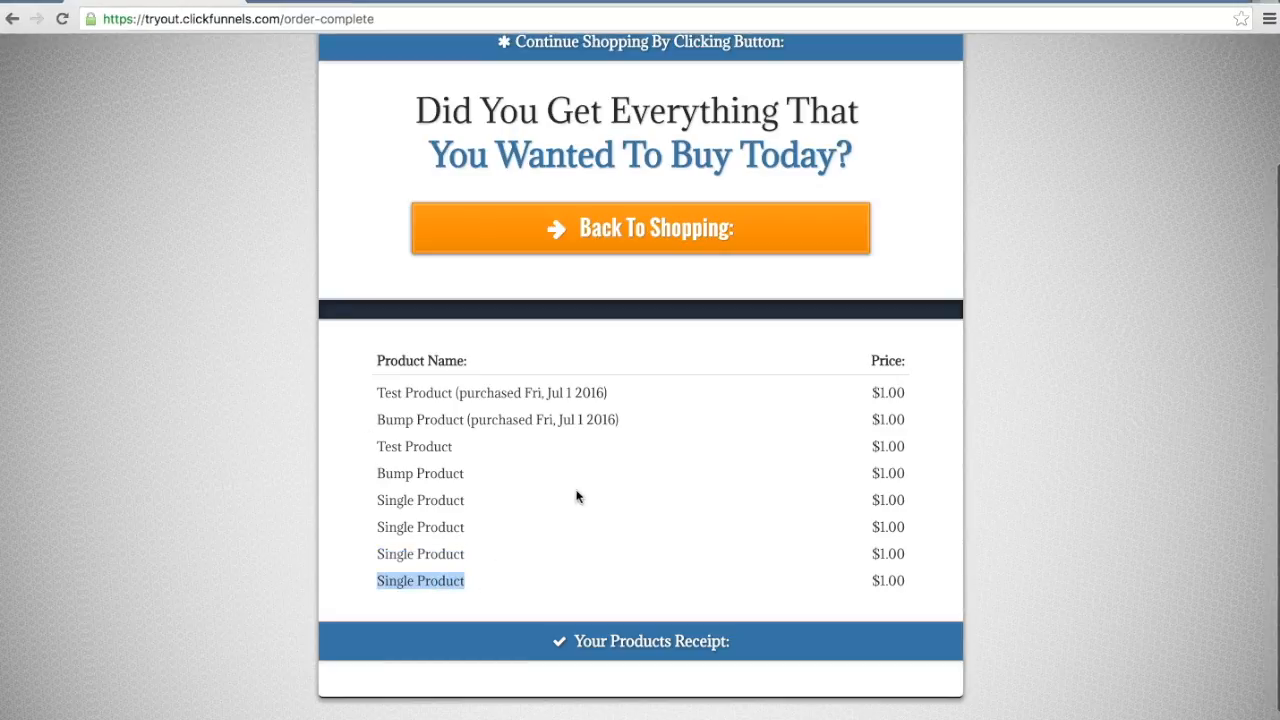
scroll(704, 465, "up", 2)
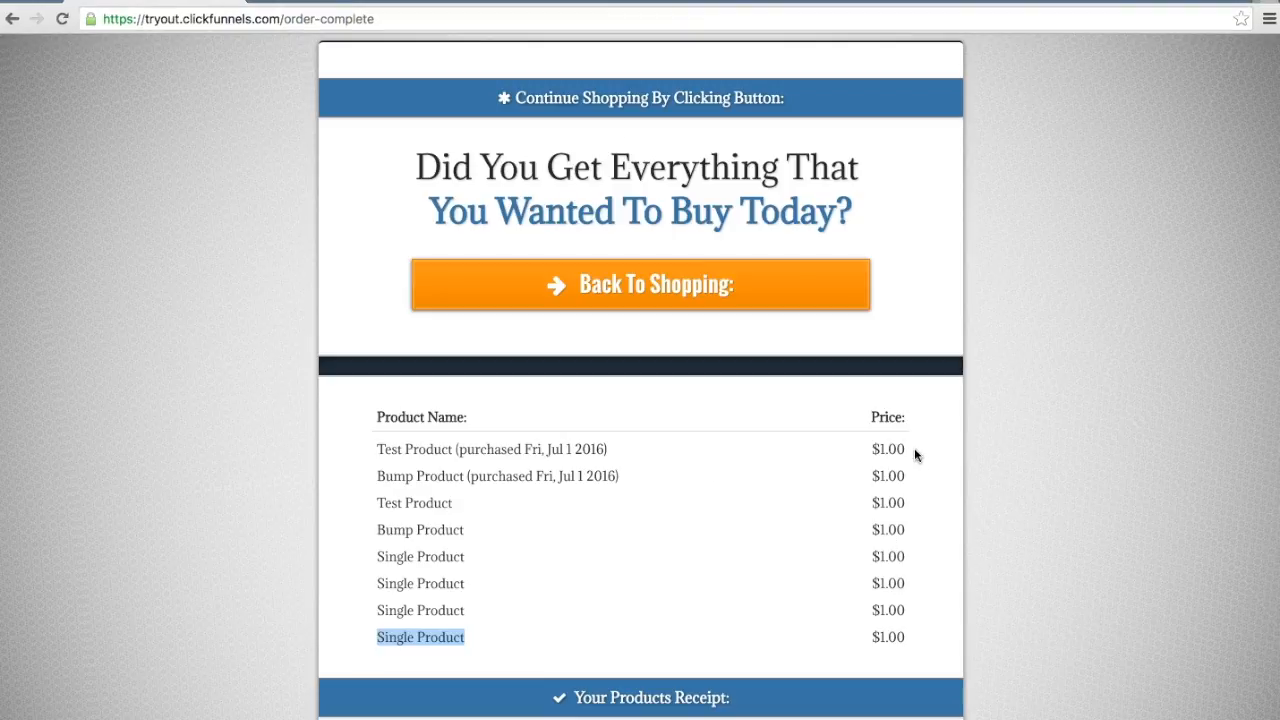
Step: Return to shopping from the confirmation page and add the first product in Category 1 to the cart
left_click(615, 296)
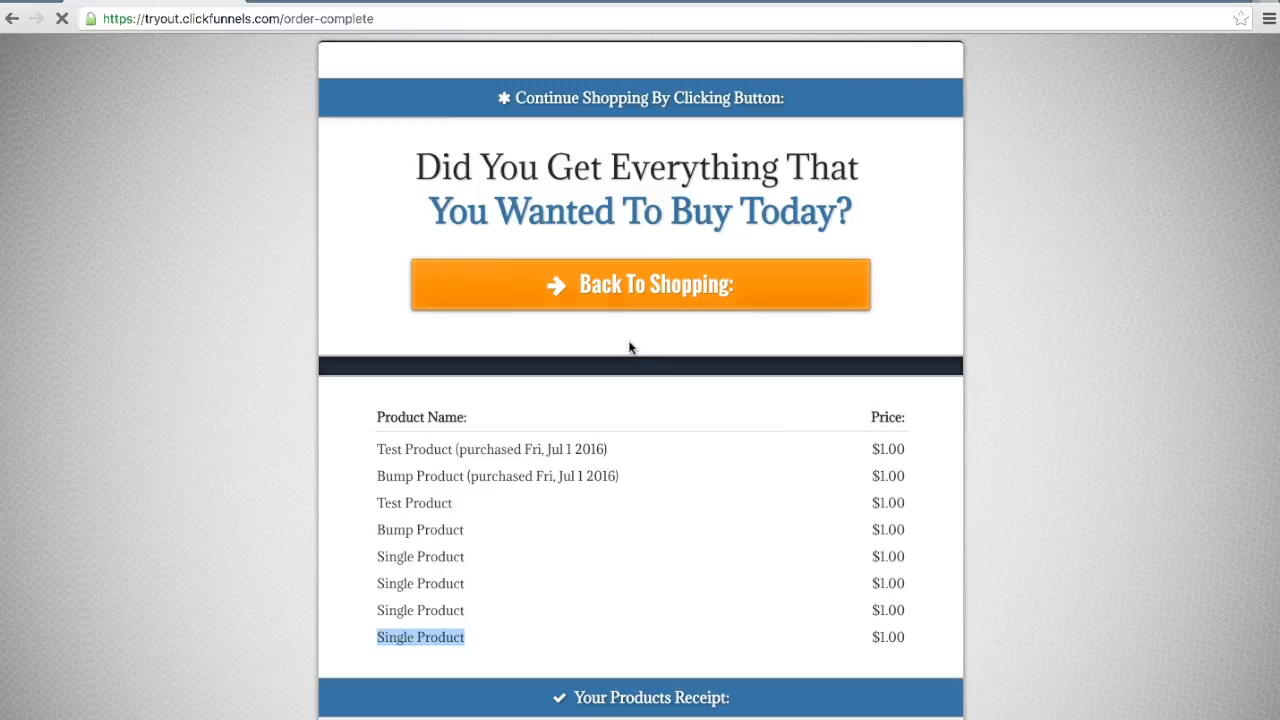
scroll(650, 430, "down", 1)
scroll(650, 436, "down", 2)
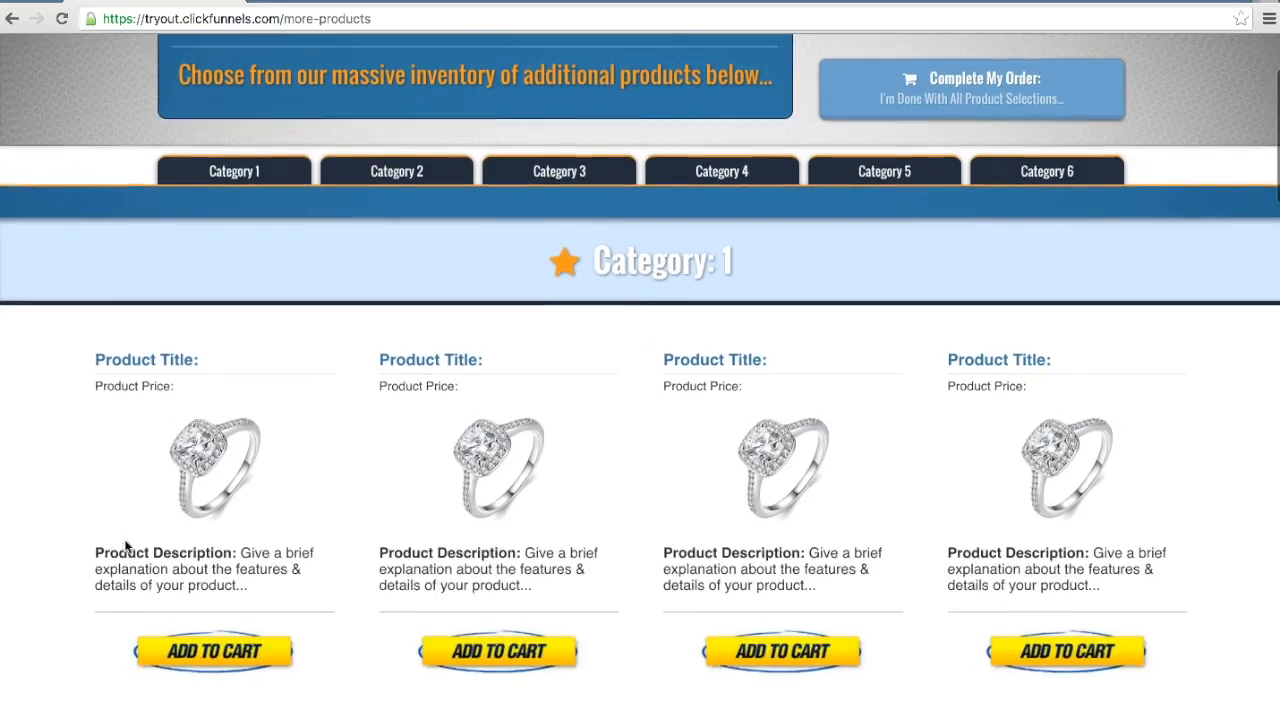
left_click(218, 645)
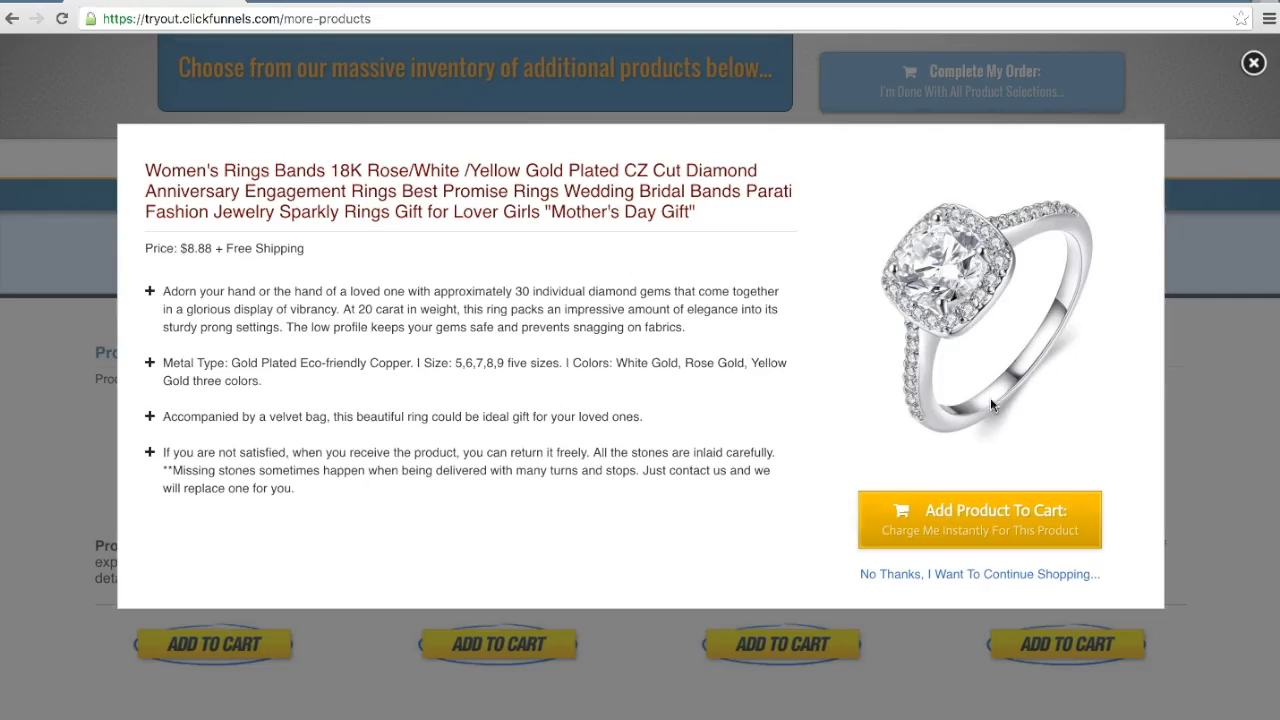
left_click(978, 523)
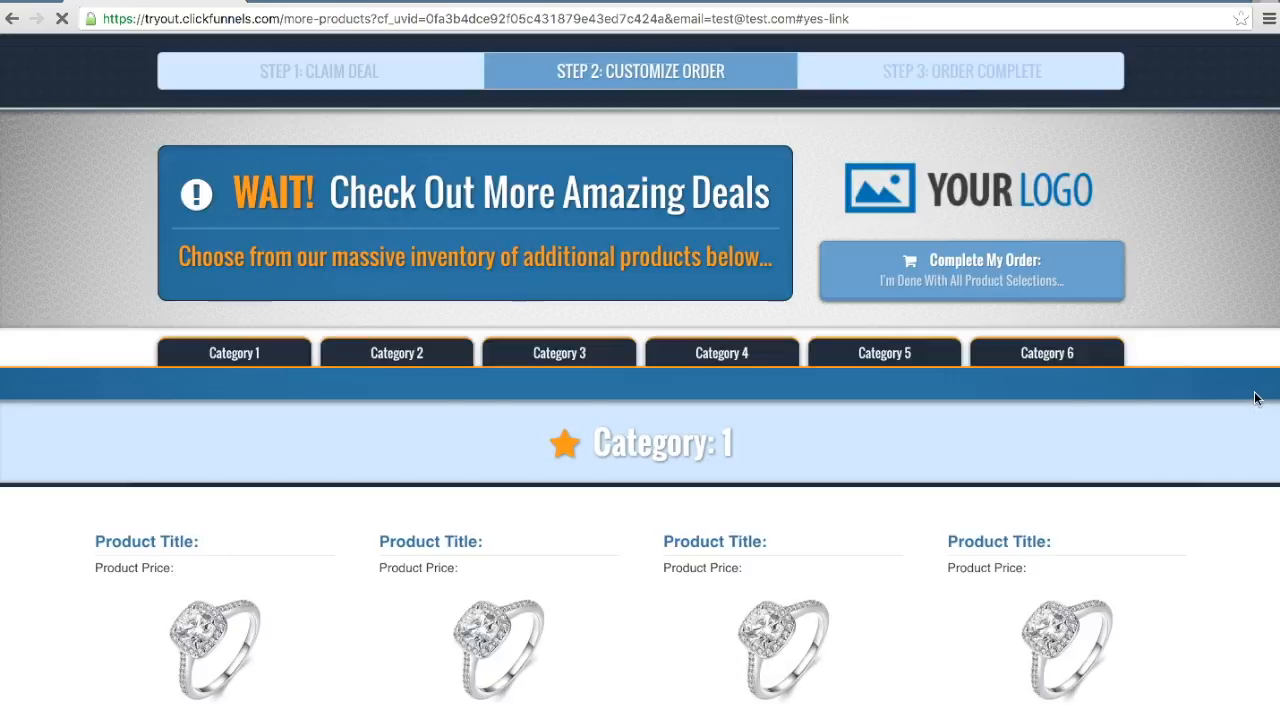
scroll(1227, 445, "down", 1)
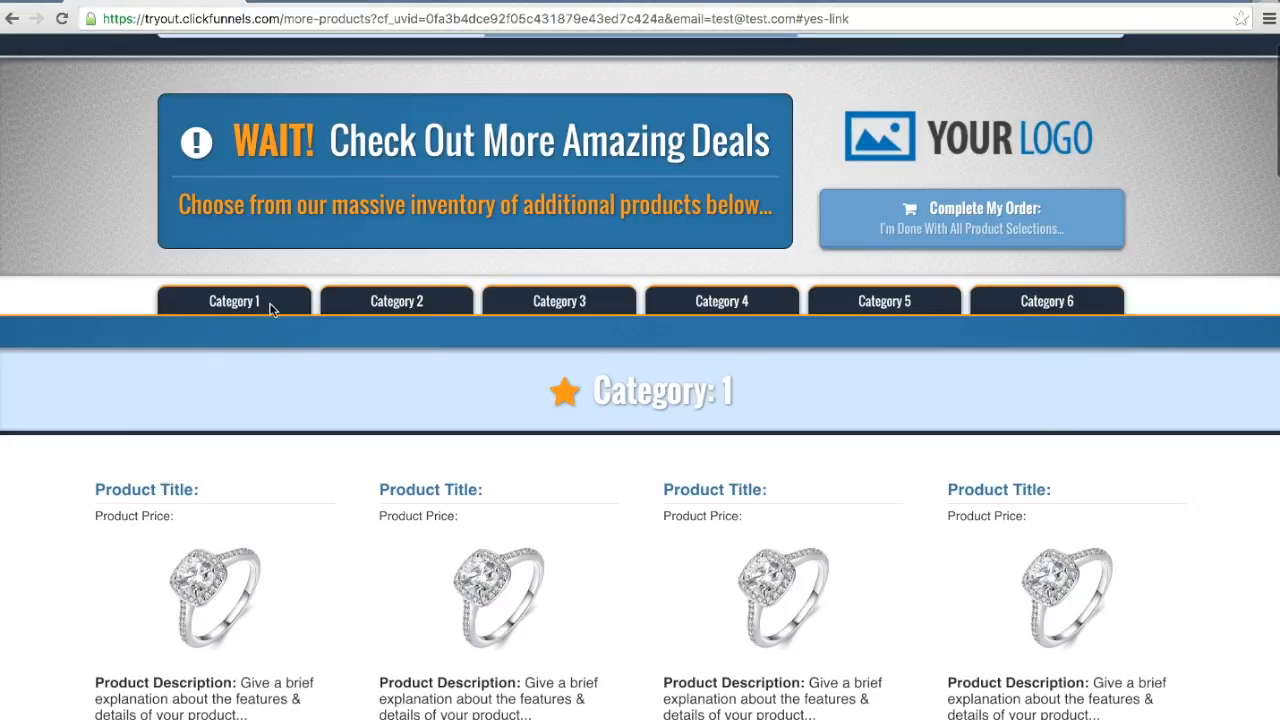
scroll(834, 498, "down", 3)
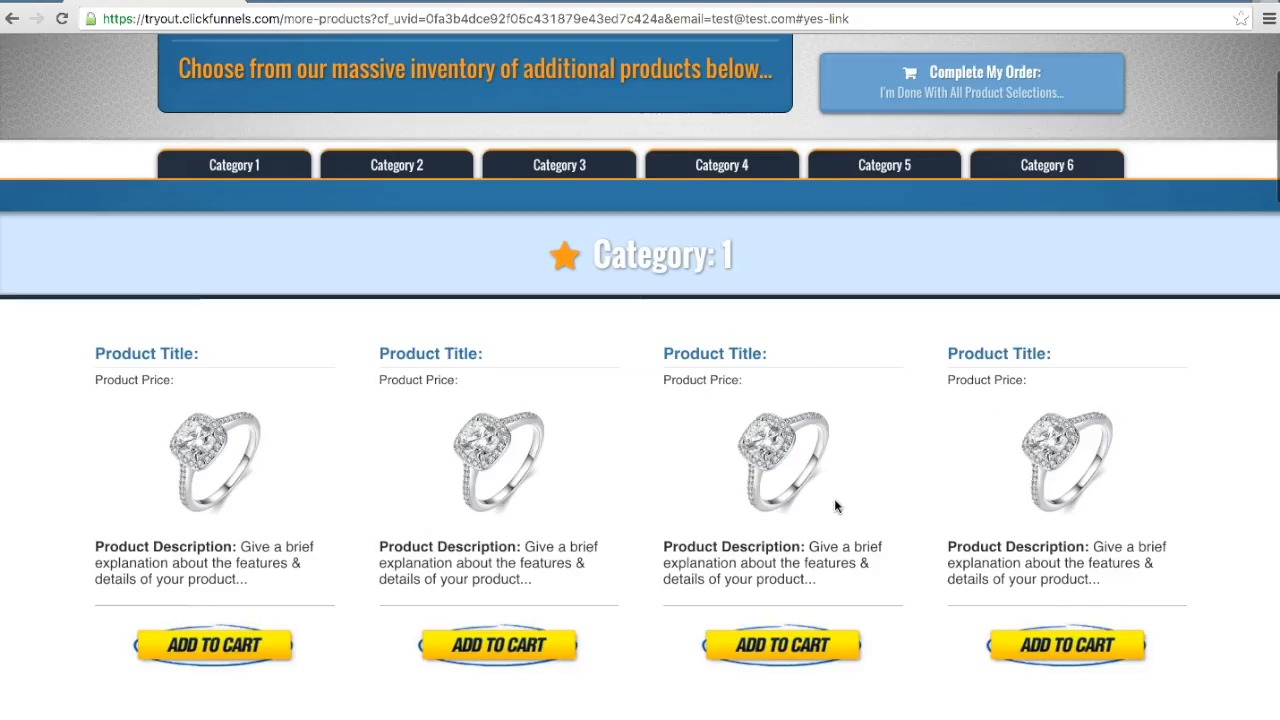
scroll(717, 251, "down", 2)
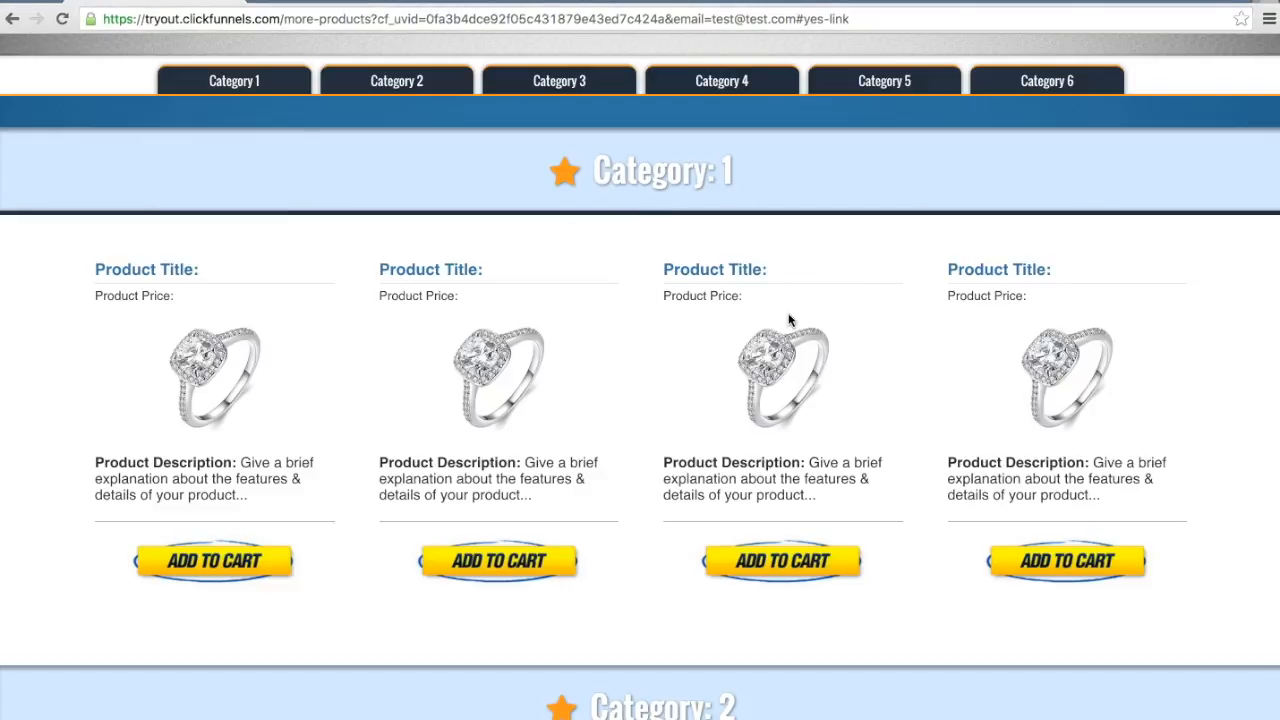
scroll(789, 320, "up", 1)
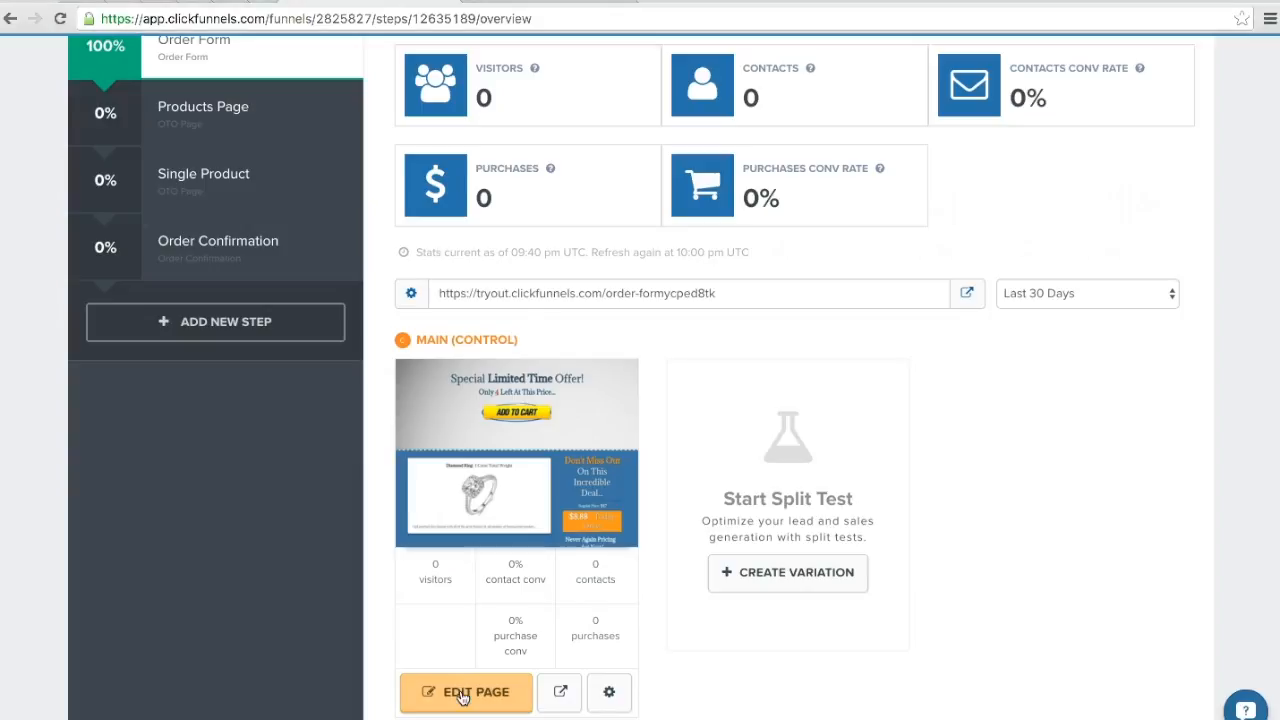
Step: Inspect the settings of the two-step order element in the order form page's pop-up
left_click(463, 697)
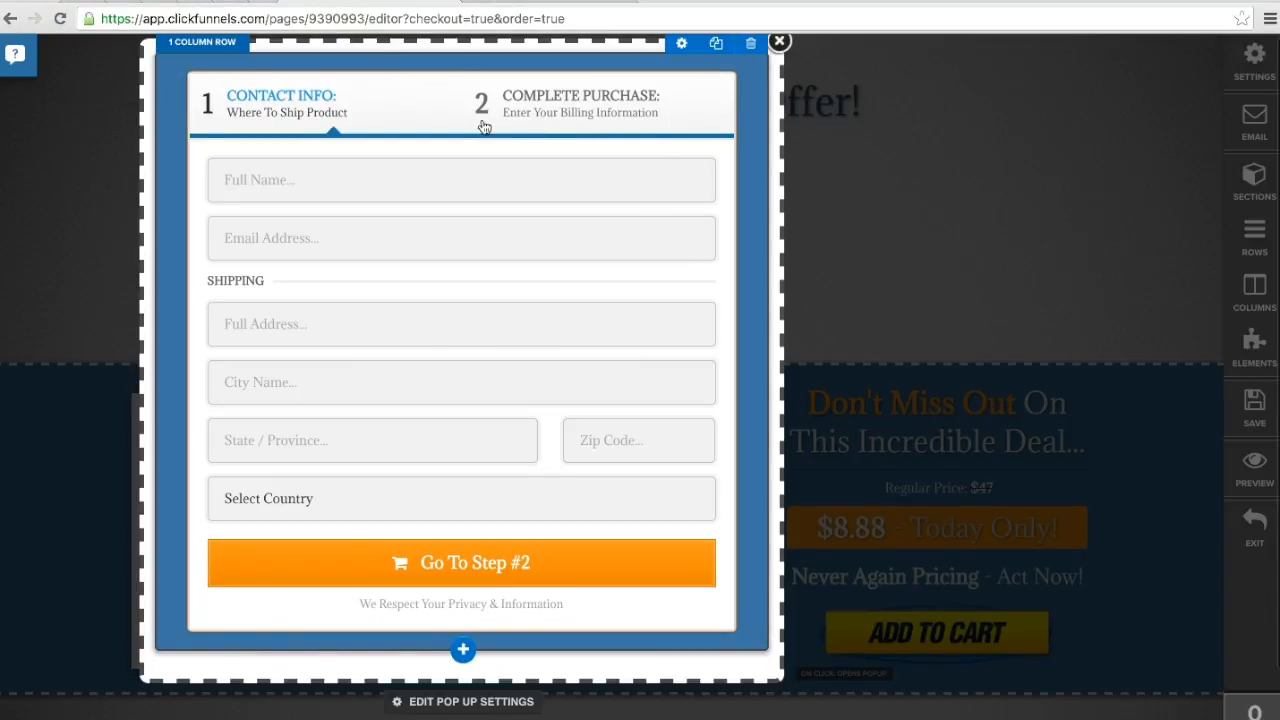
left_click(452, 148)
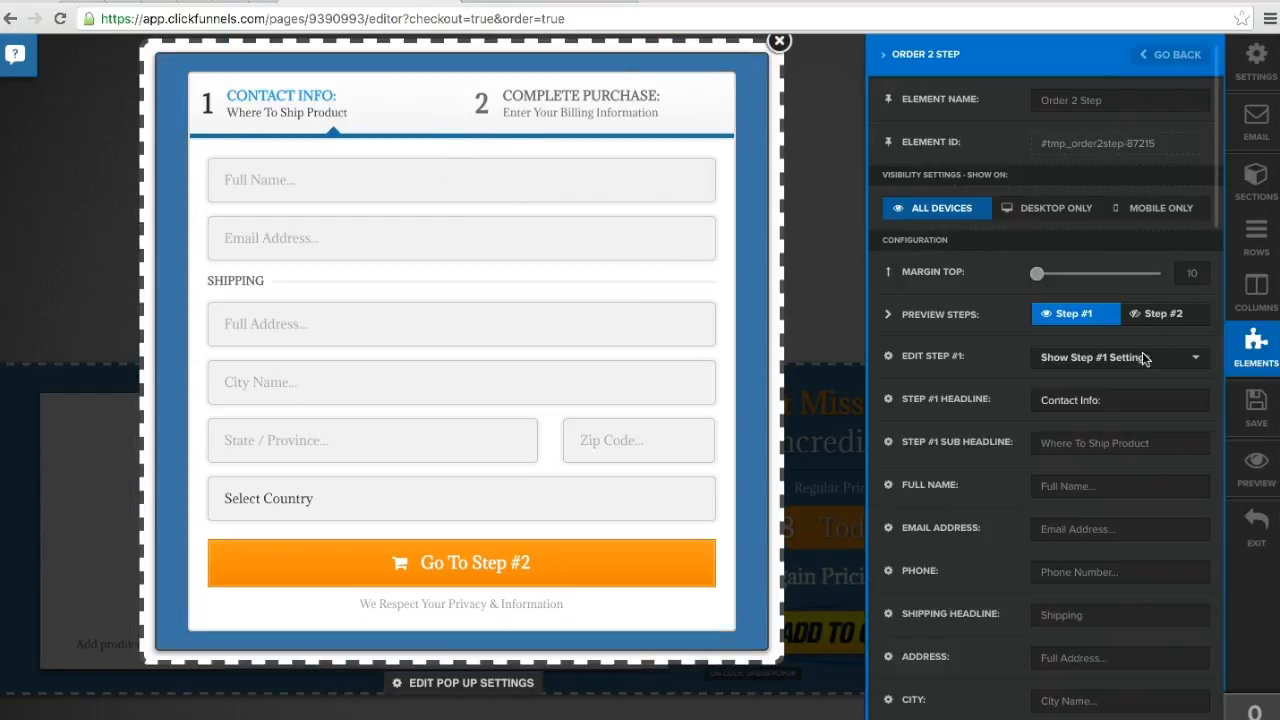
left_click(834, 329)
Step: Leave the order form editor without saving and open the funnel's Products Page in the page editor
left_click(1245, 540)
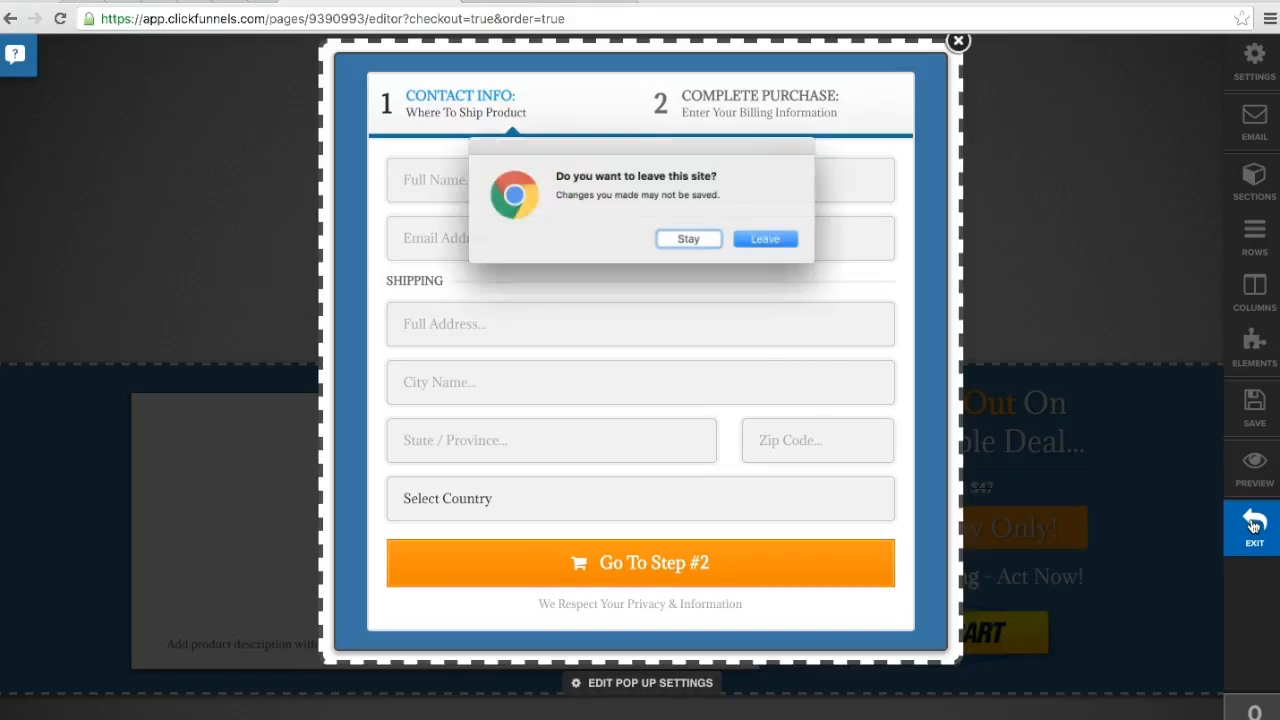
left_click(764, 247)
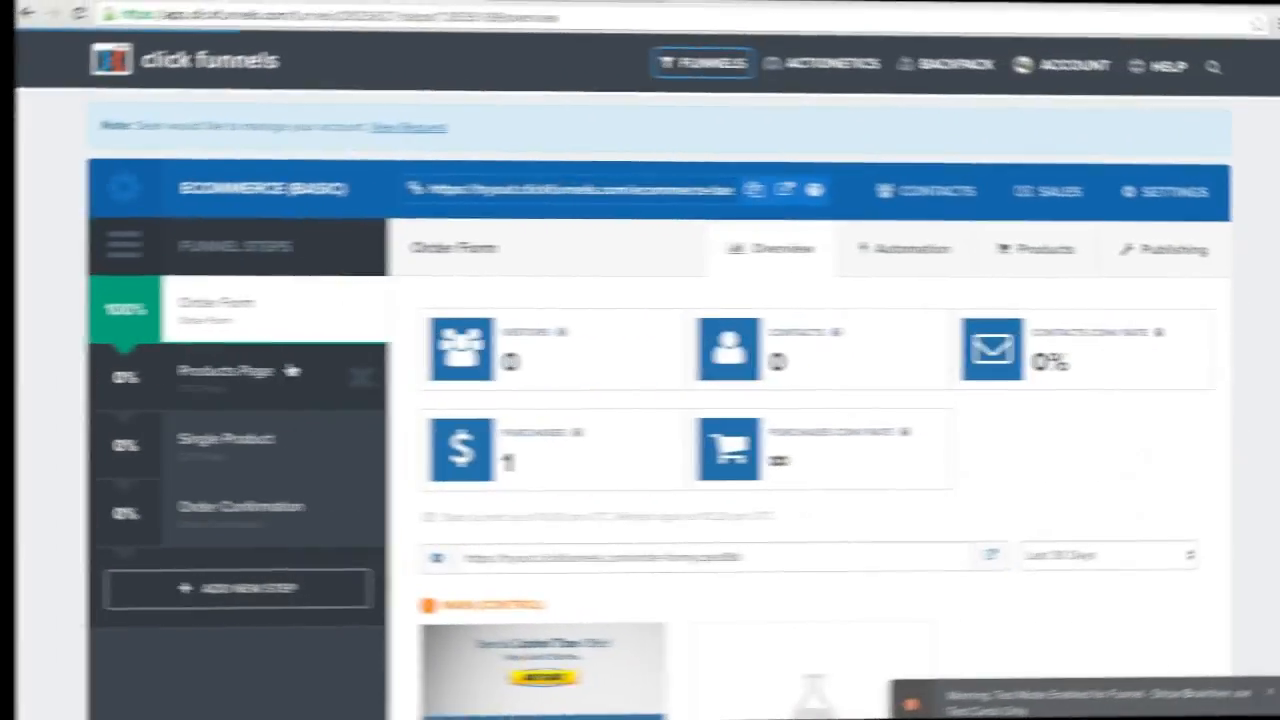
left_click(295, 371)
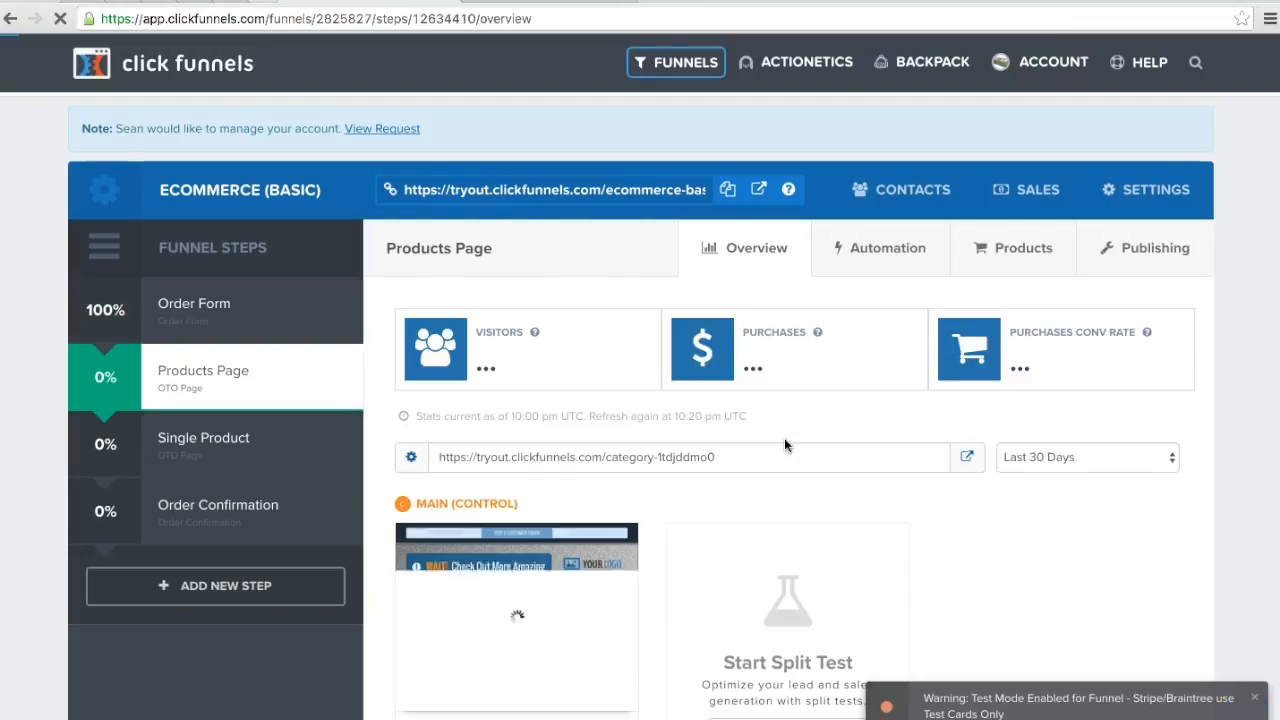
scroll(784, 438, "down", 2)
left_click(471, 637)
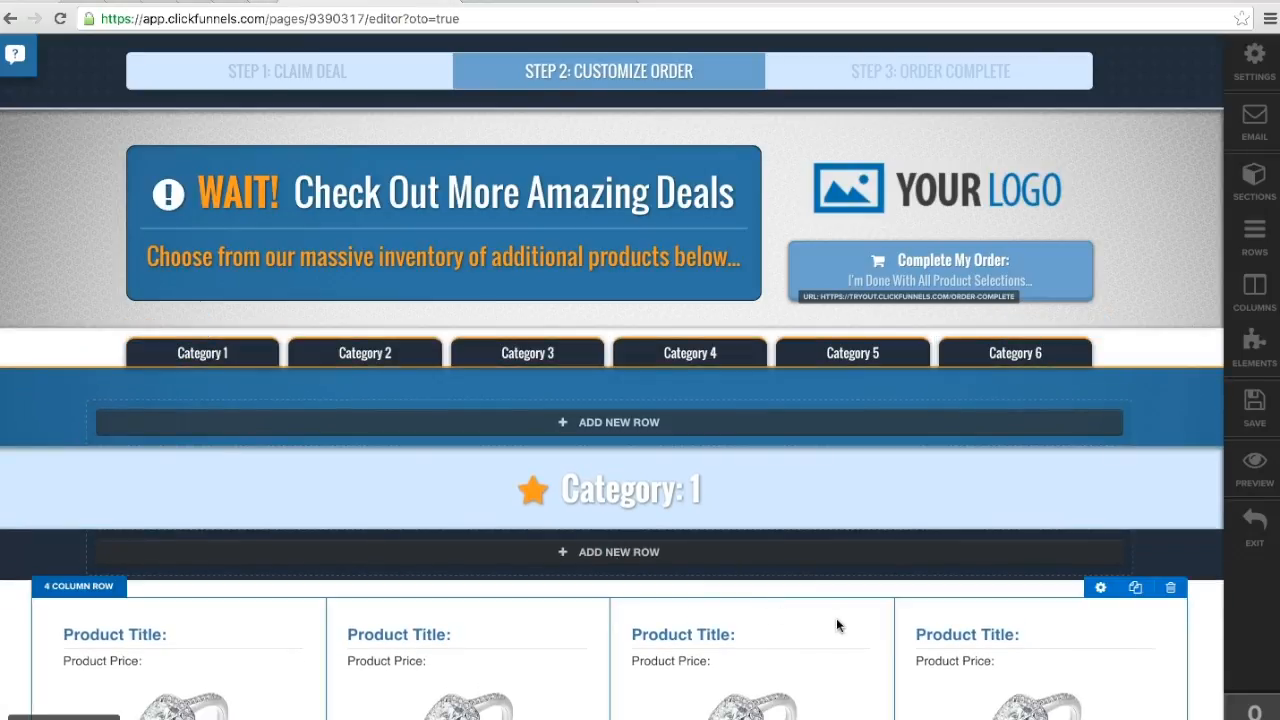
Step: Inspect the image settings of the first product in Category 1, including its image height, and close them
scroll(836, 618, "down", 5)
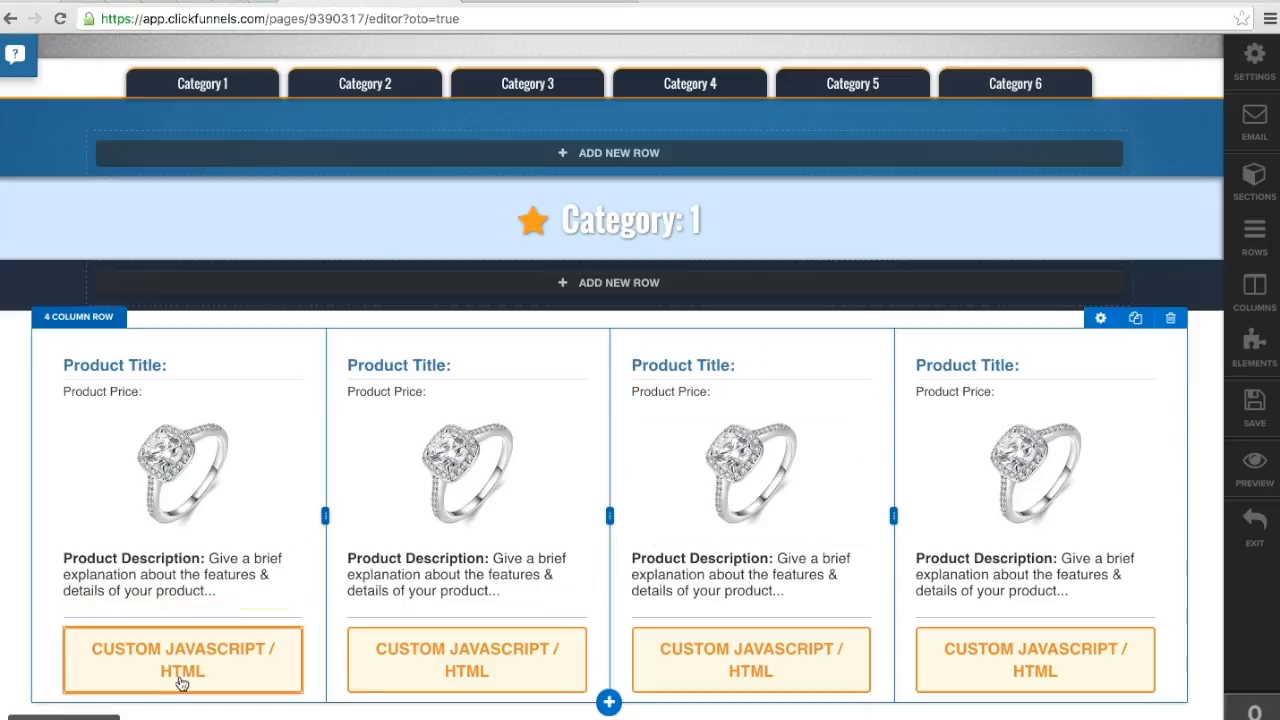
mouse_move(202, 426)
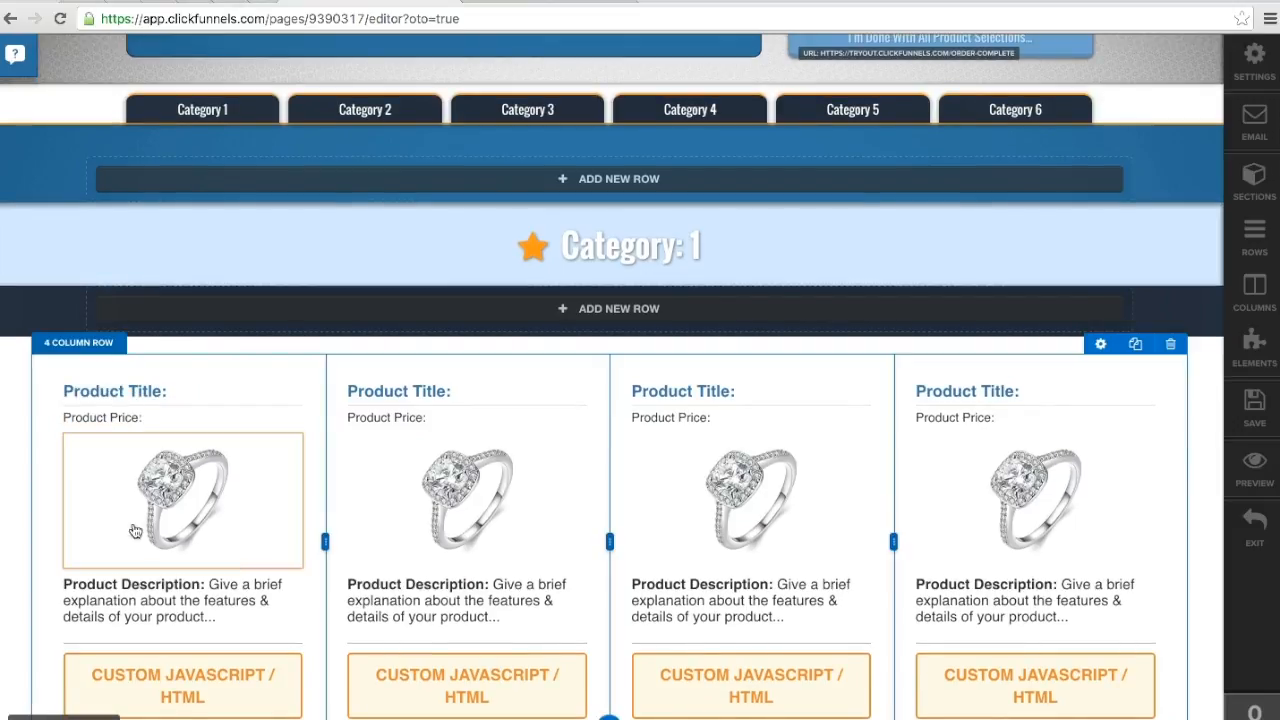
left_click(223, 498)
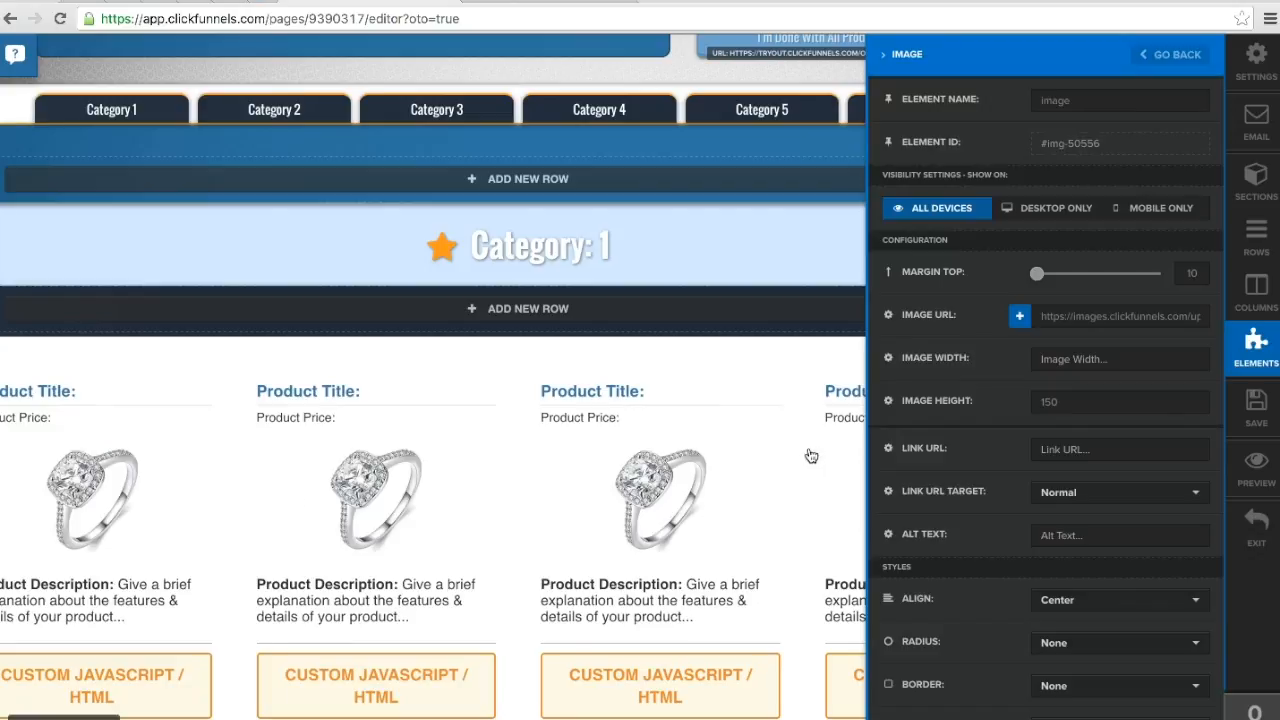
left_click(1092, 406)
left_click(602, 500)
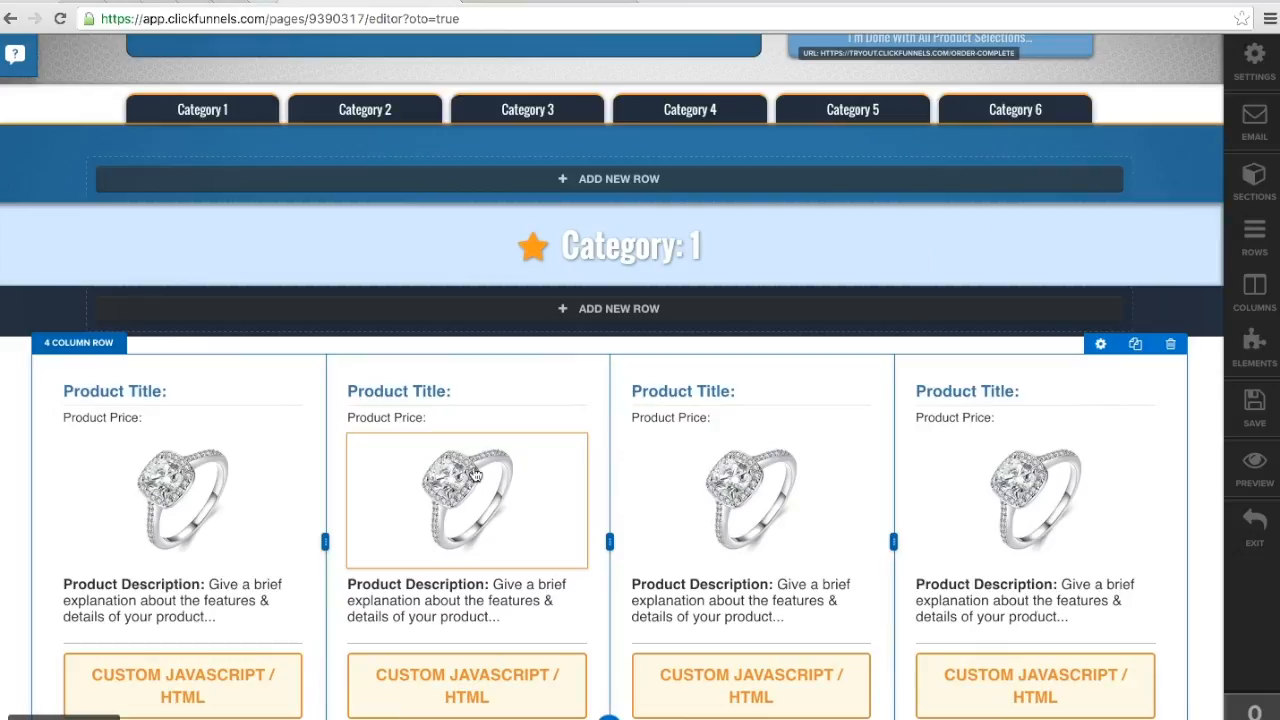
Step: Inspect the custom JS/HTML code of the first product in Category 1 and close its settings
mouse_move(512, 487)
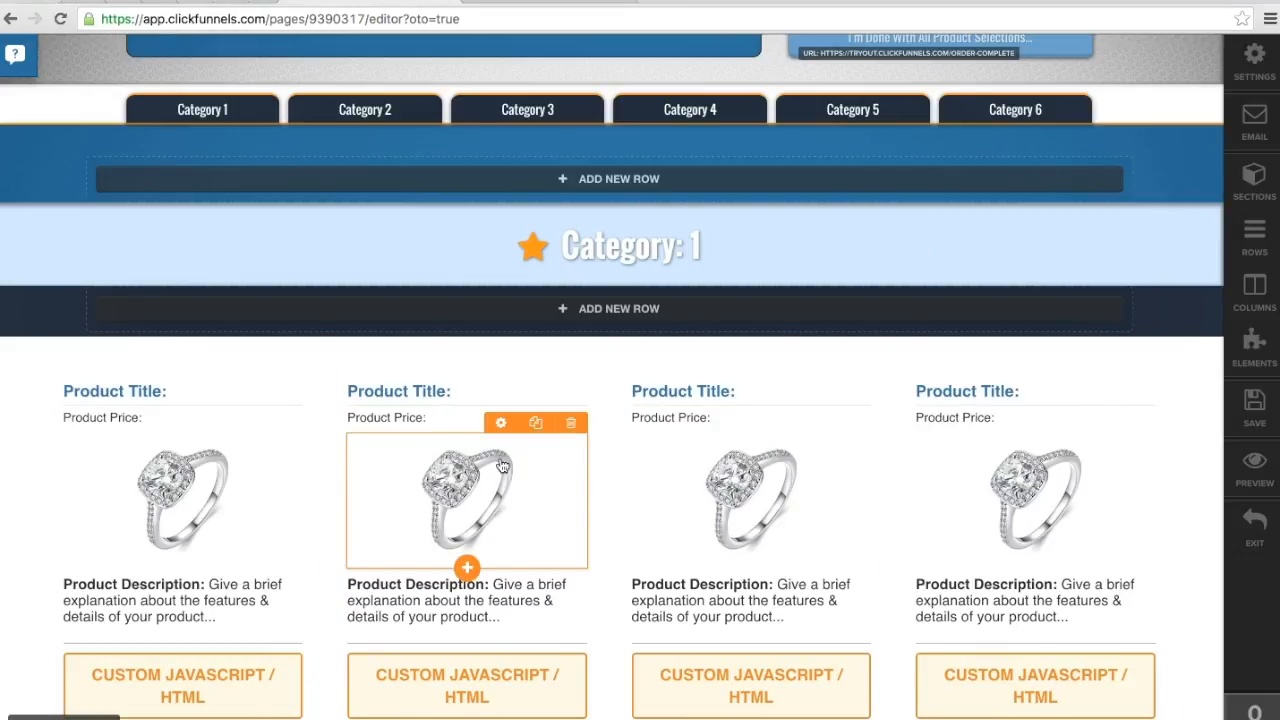
scroll(502, 470, "down", 3)
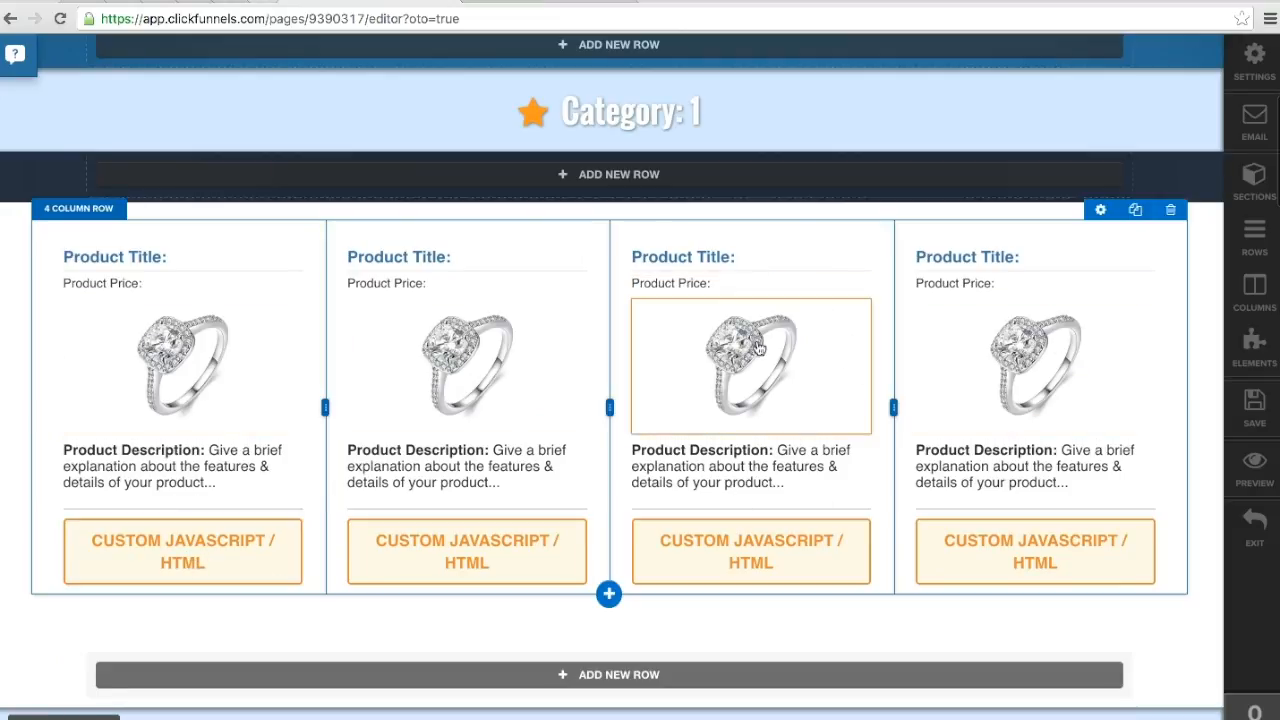
left_click(236, 551)
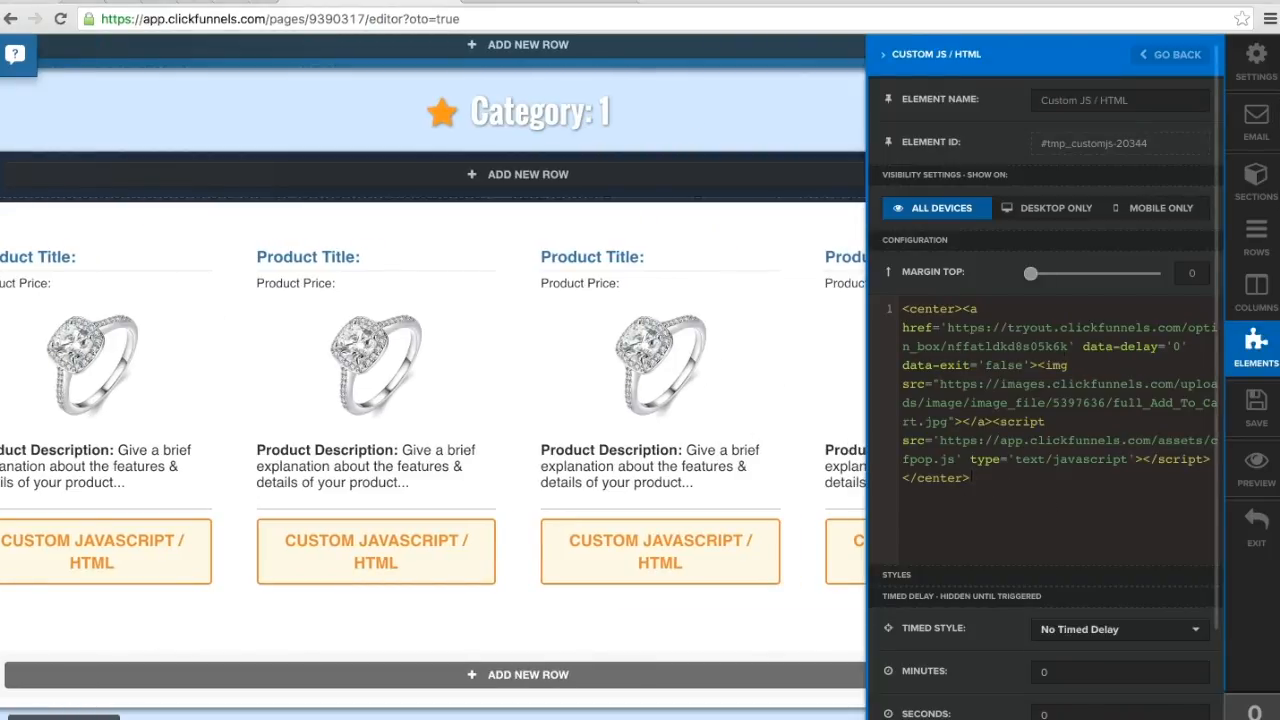
left_click_drag(972, 478, 910, 298)
left_click(782, 362)
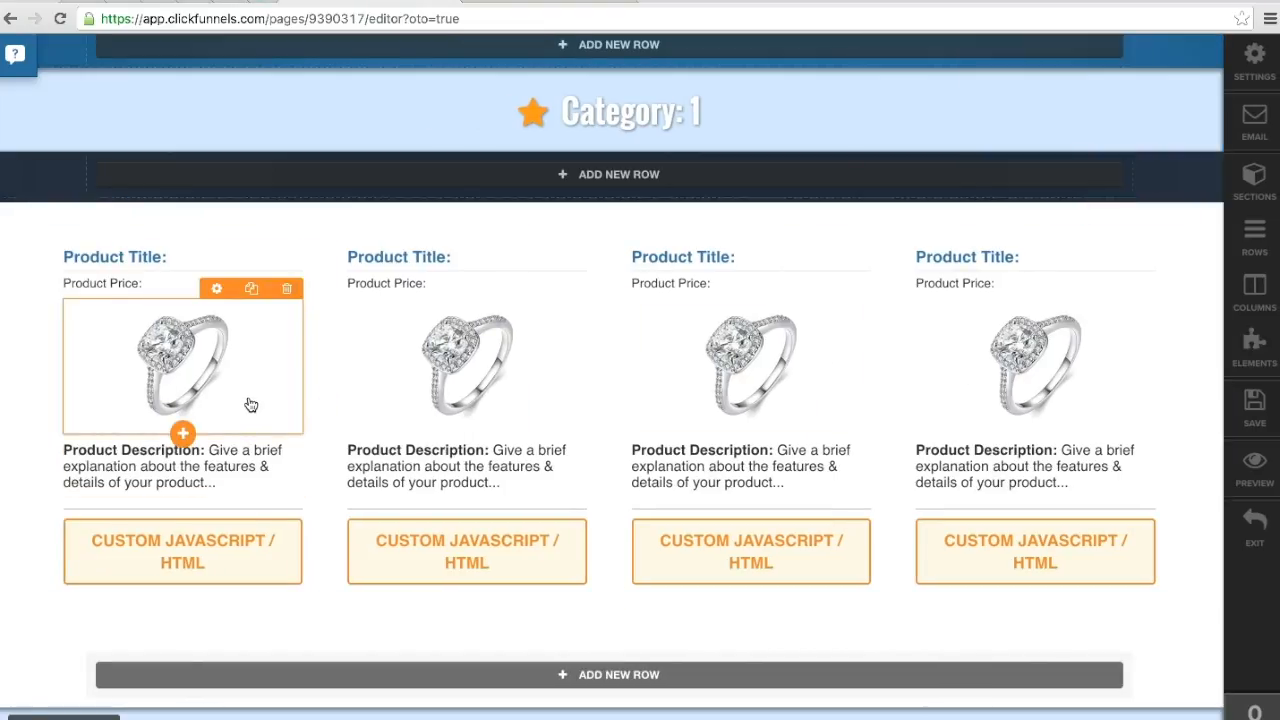
Step: Save the Products Page and exit its editor
left_click(1249, 428)
left_click(1250, 409)
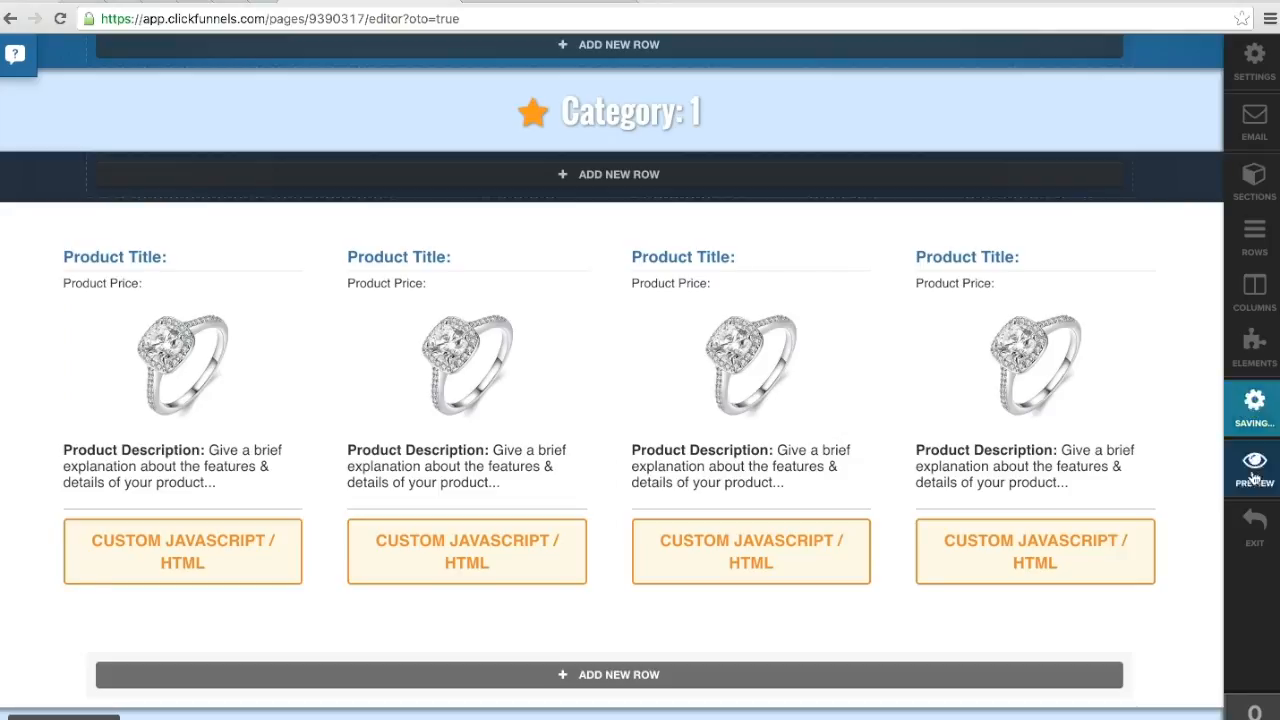
left_click(1257, 521)
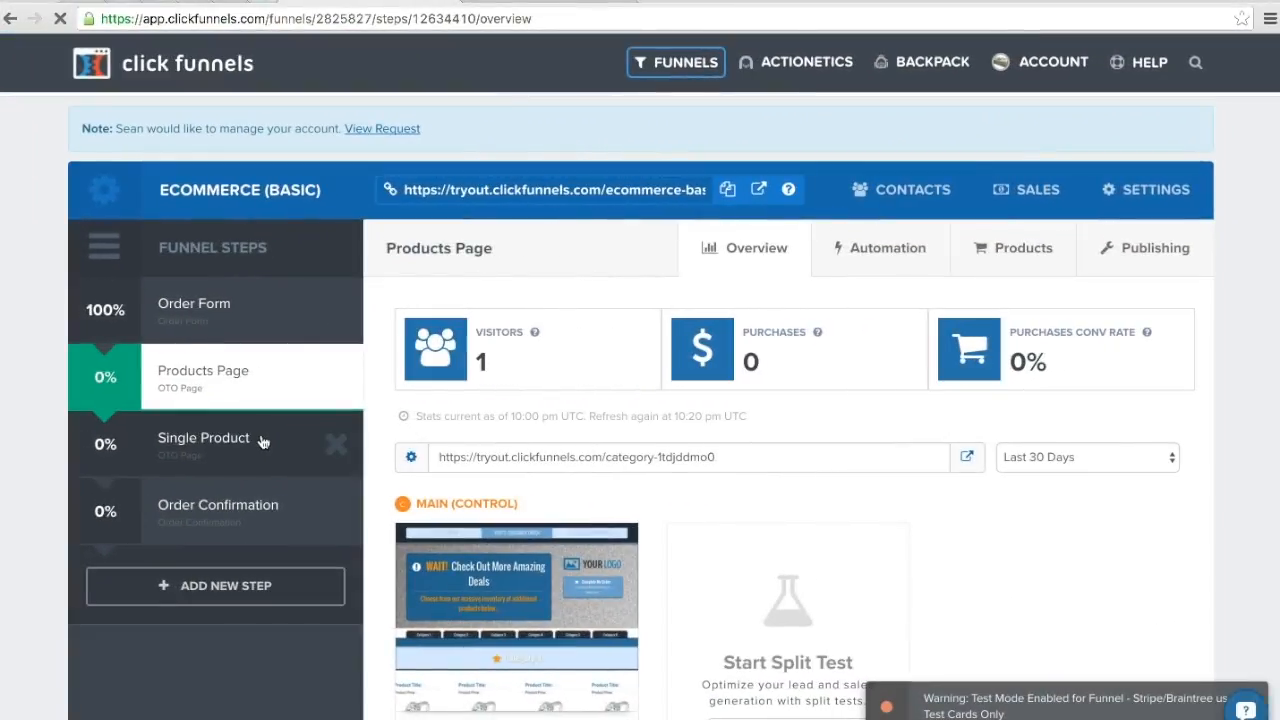
Step: Open the funnel's Single Product page in the page editor
left_click(262, 442)
scroll(666, 518, "down", 5)
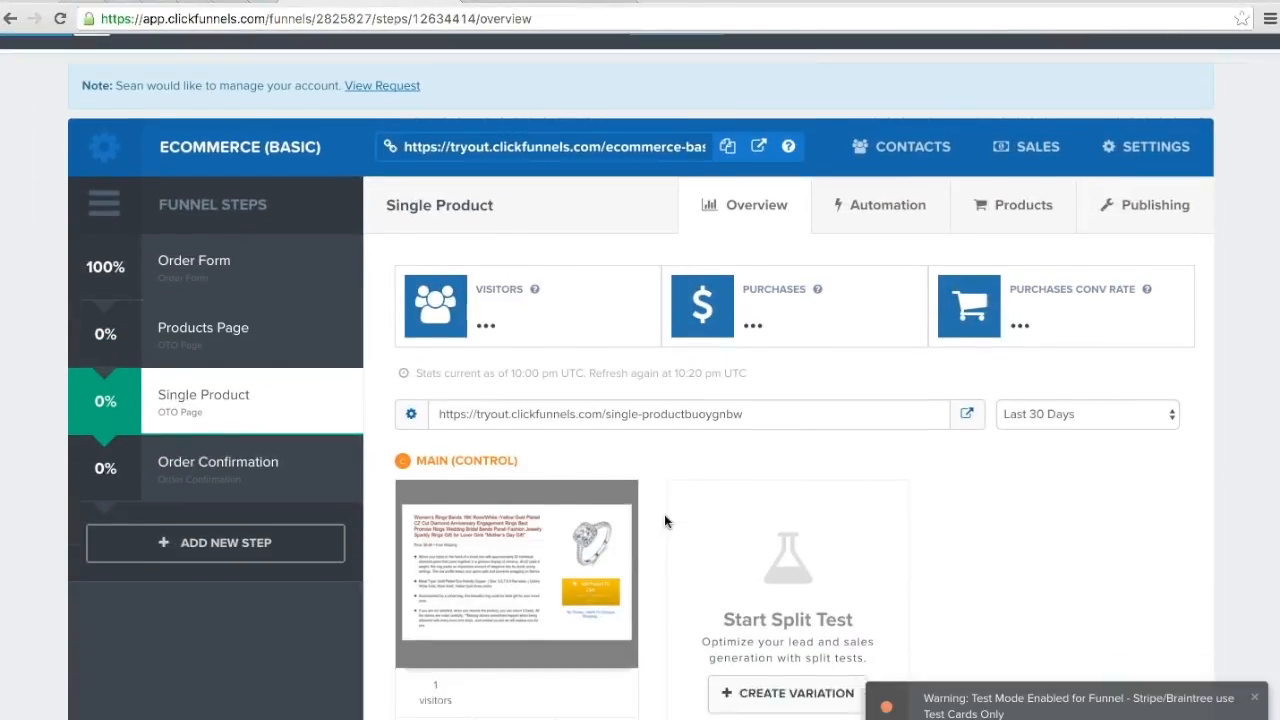
left_click(476, 597)
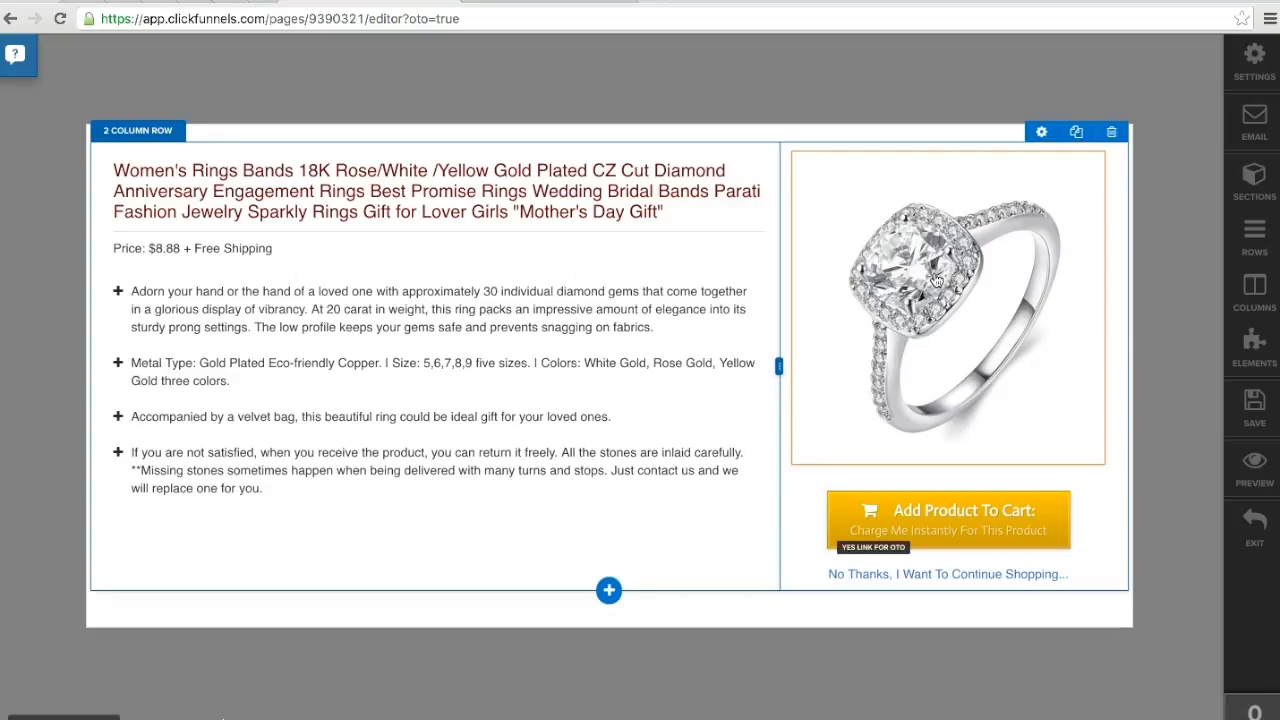
Step: Inspect the ring image's settings, close them and place the cursor in the product title
left_click(936, 280)
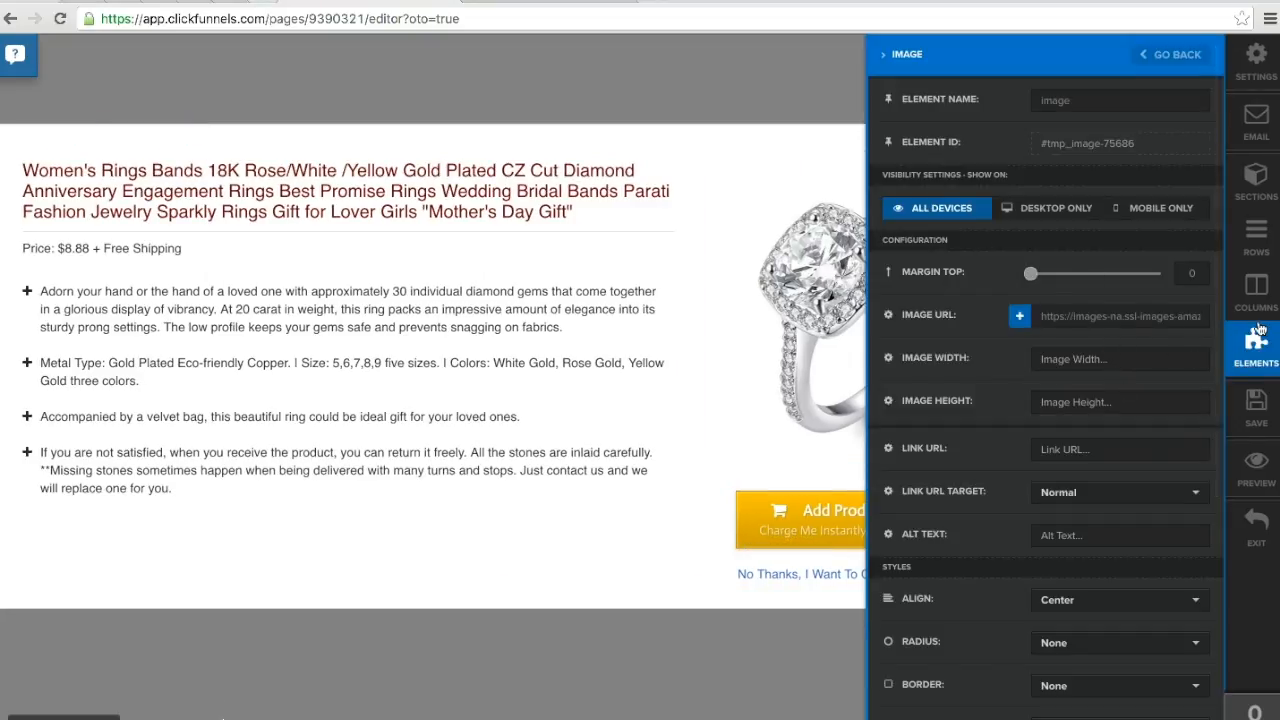
left_click(852, 325)
left_click(462, 177)
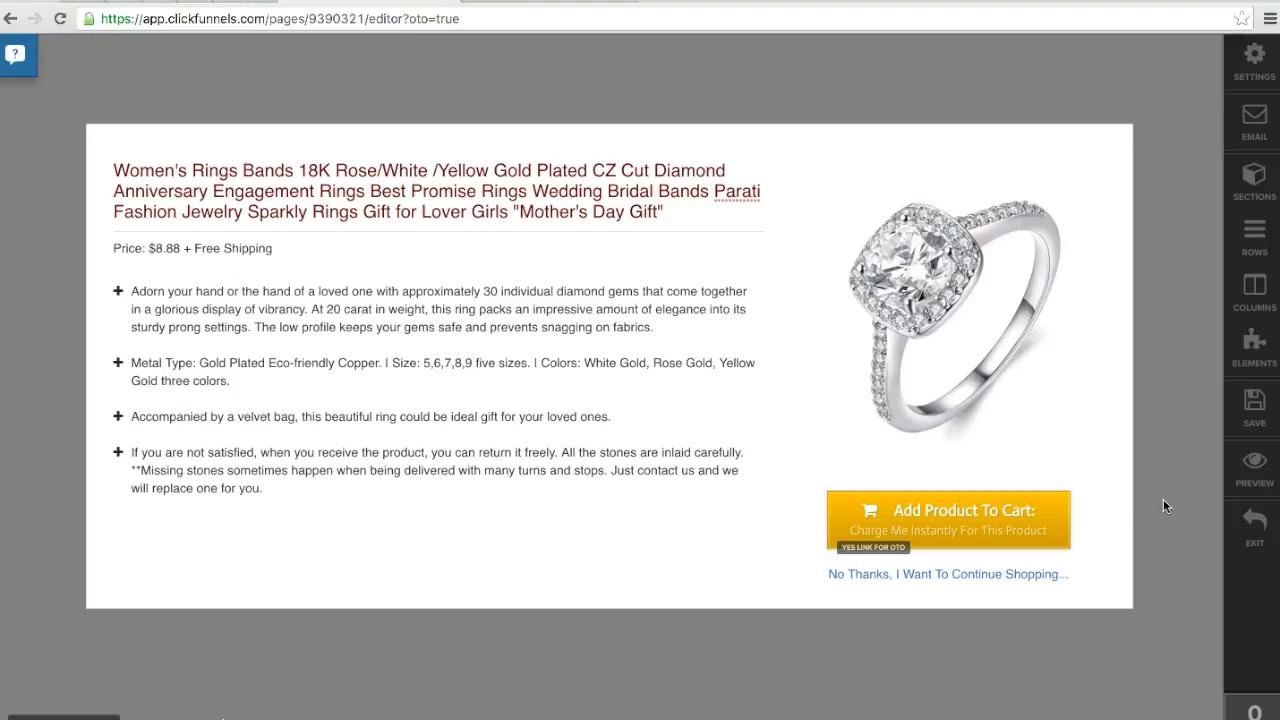
Step: Open the link settings of the "No Thanks, I Want To Continue Shopping..." text and select its URL
left_click(948, 577)
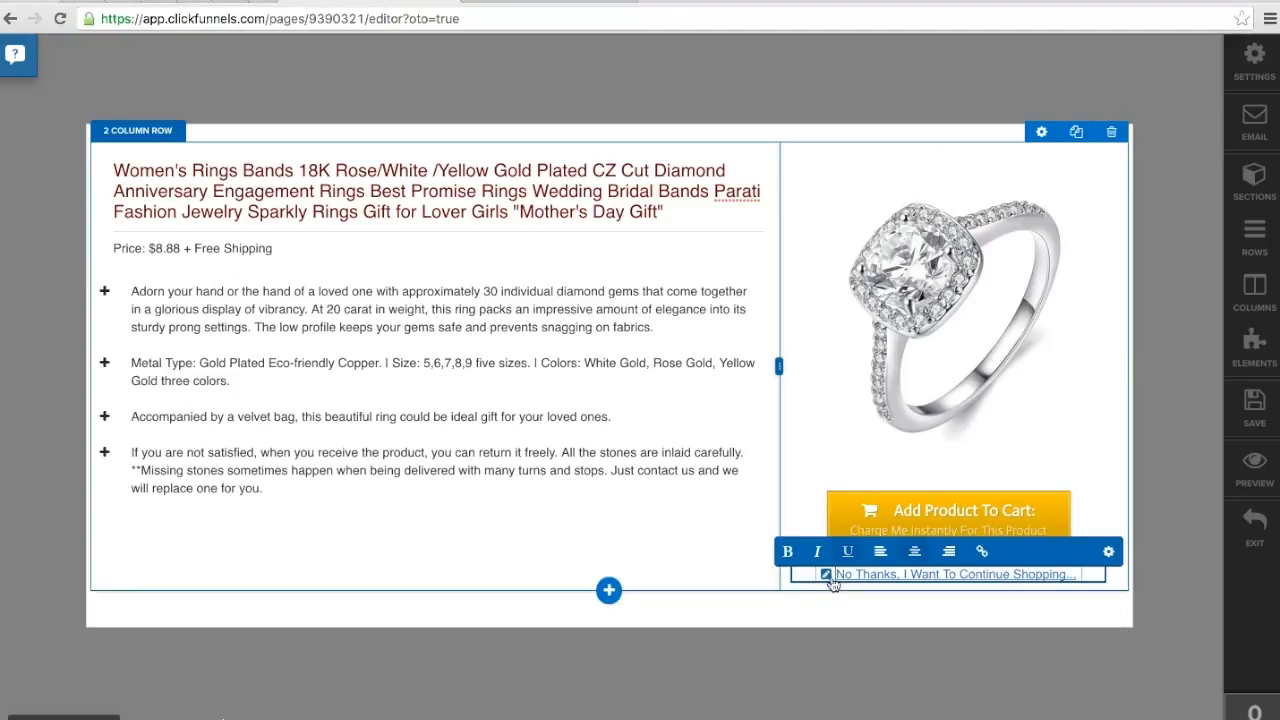
left_click(828, 578)
left_click_drag(788, 551, 1055, 555)
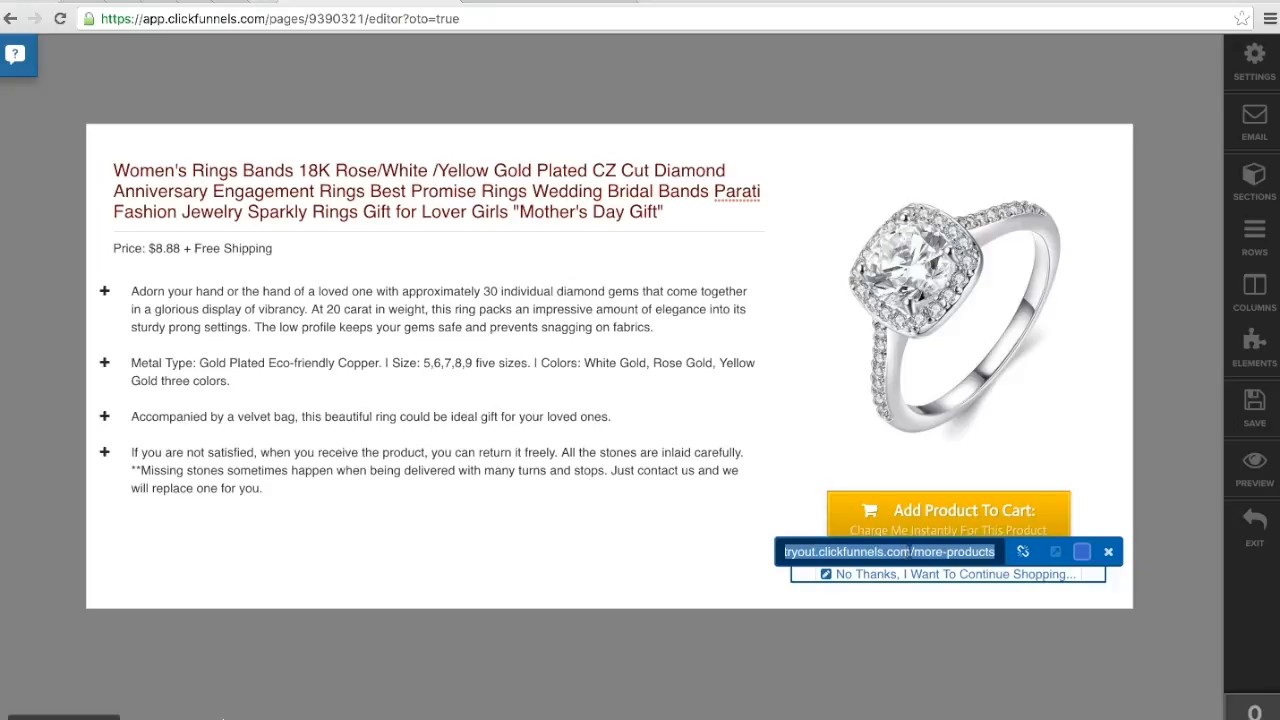
Step: Leave the Single Product editor without saving, select the live Products Page's URL in the browser and return to the funnel overview
left_click(1254, 527)
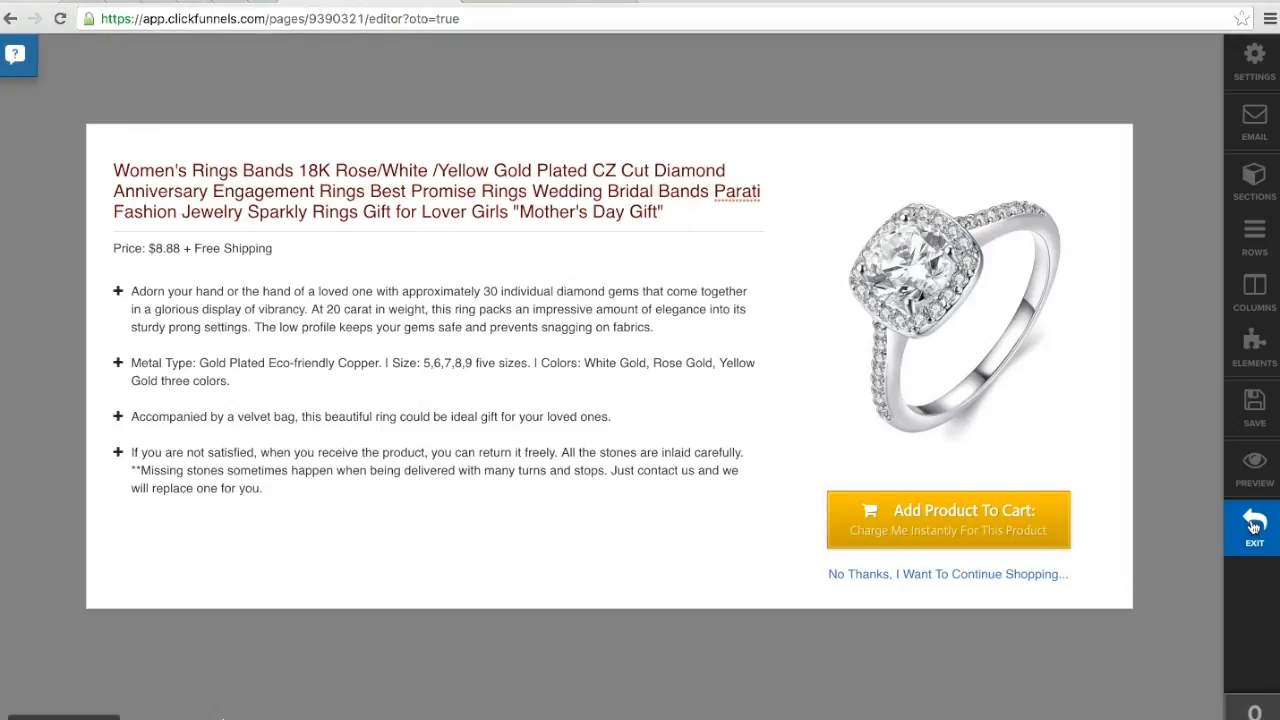
left_click(777, 255)
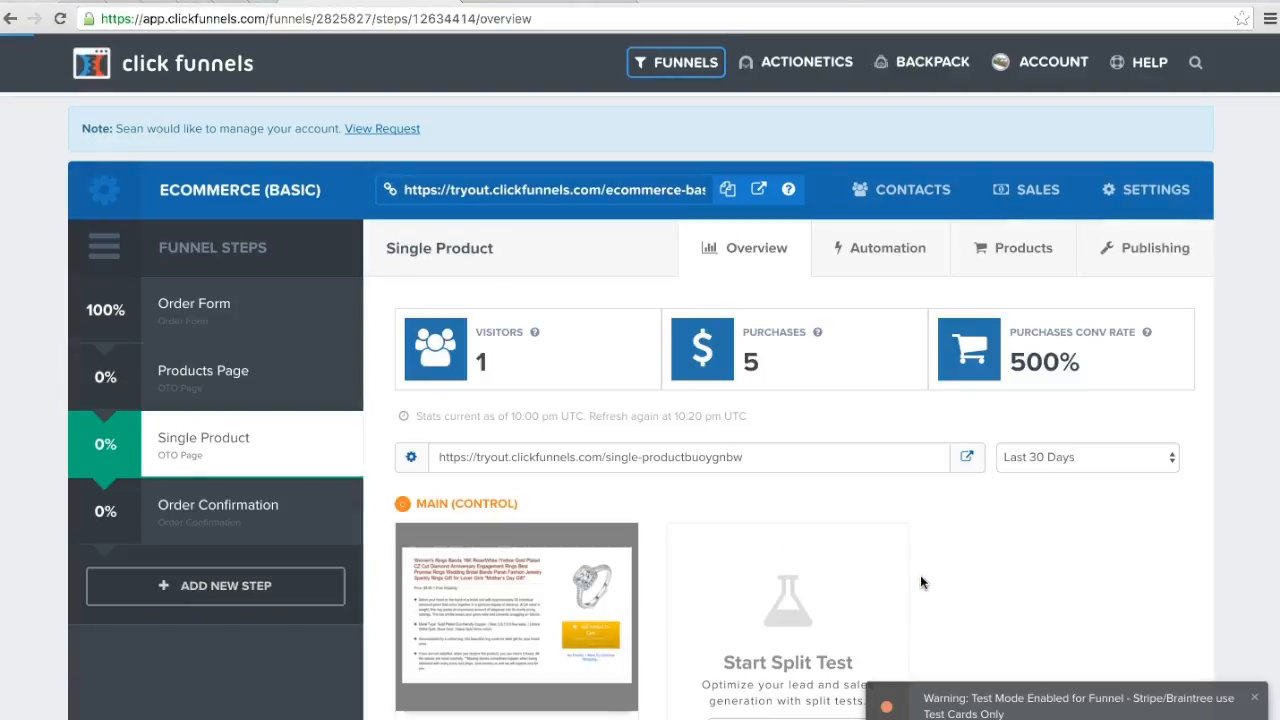
left_click(178, 522)
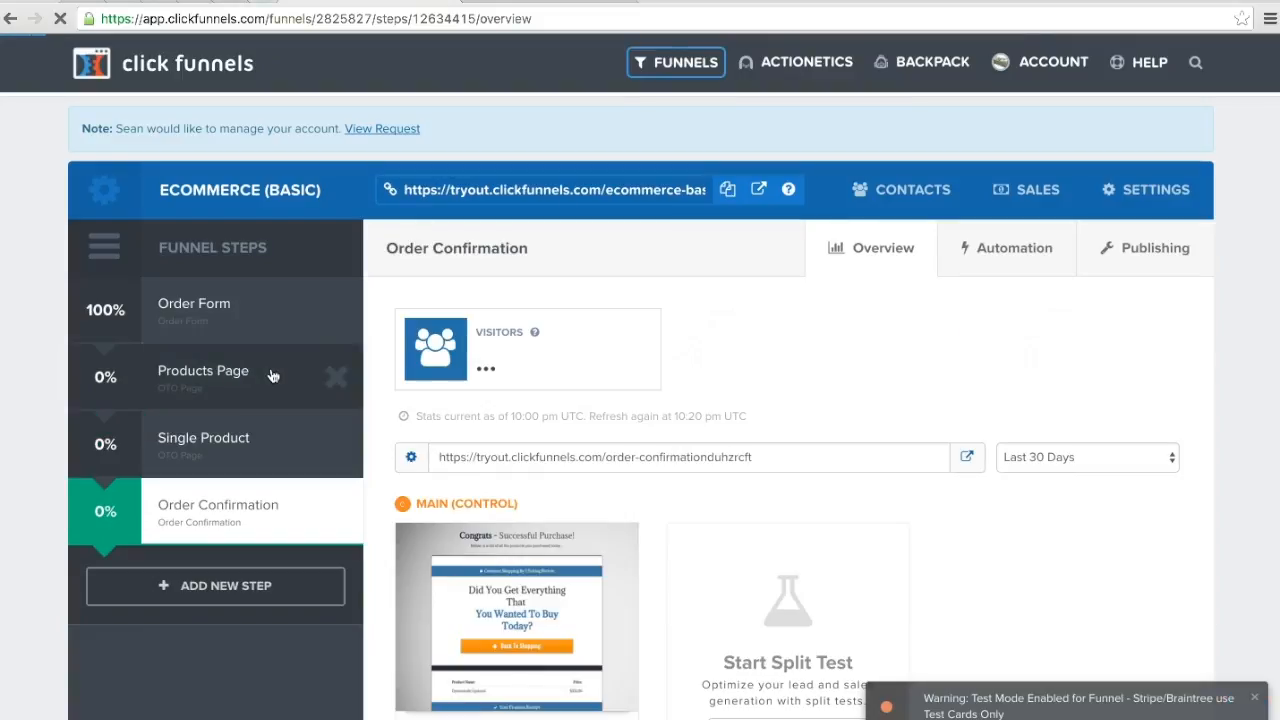
left_click(971, 457)
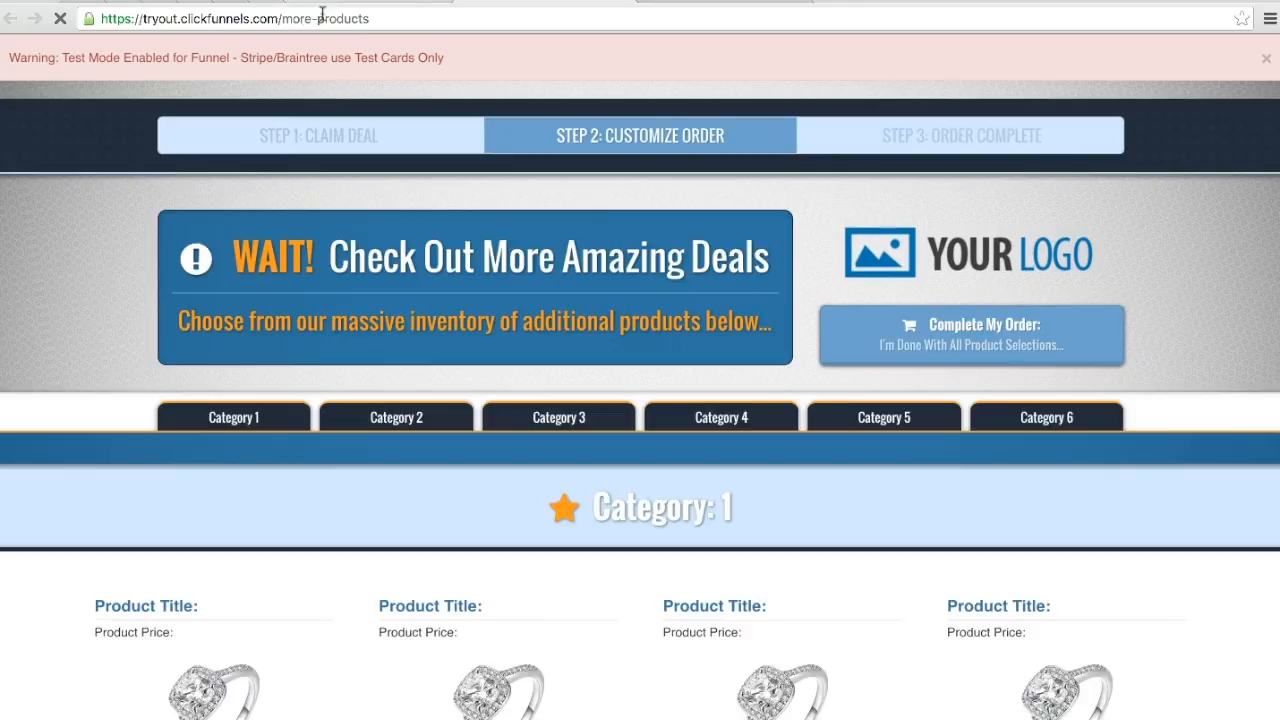
left_click(380, 19)
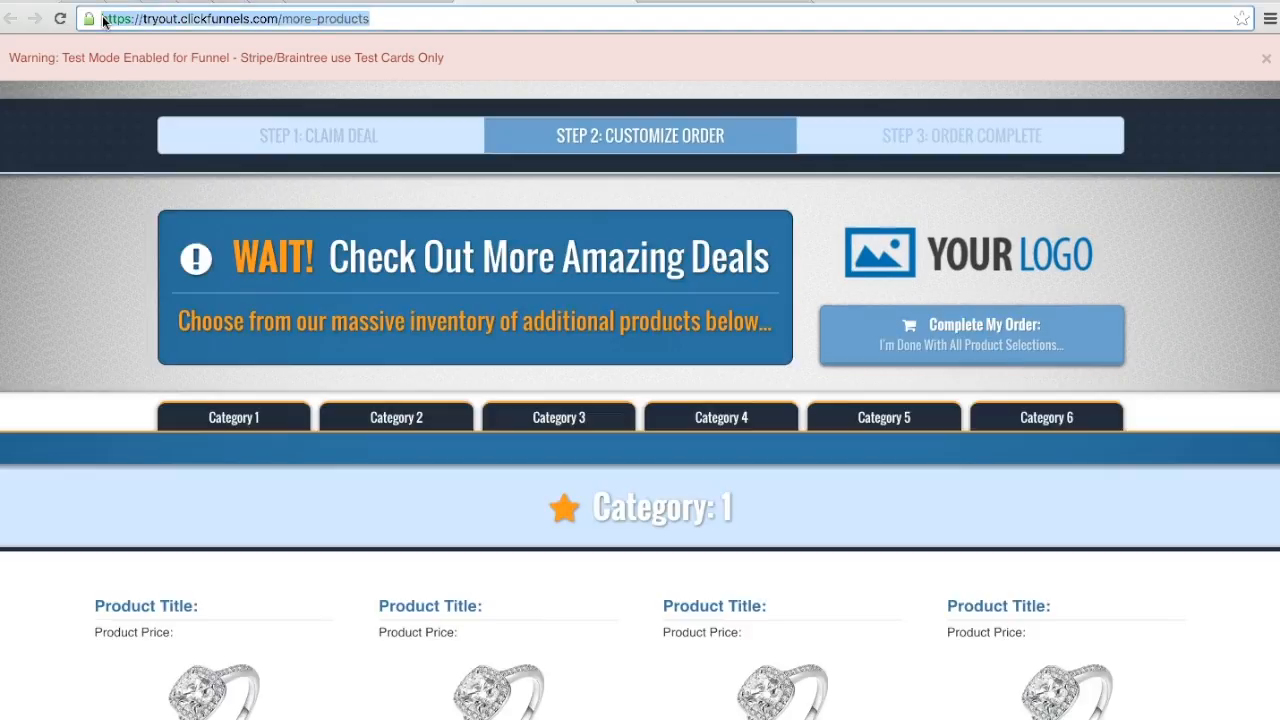
left_click(376, 2)
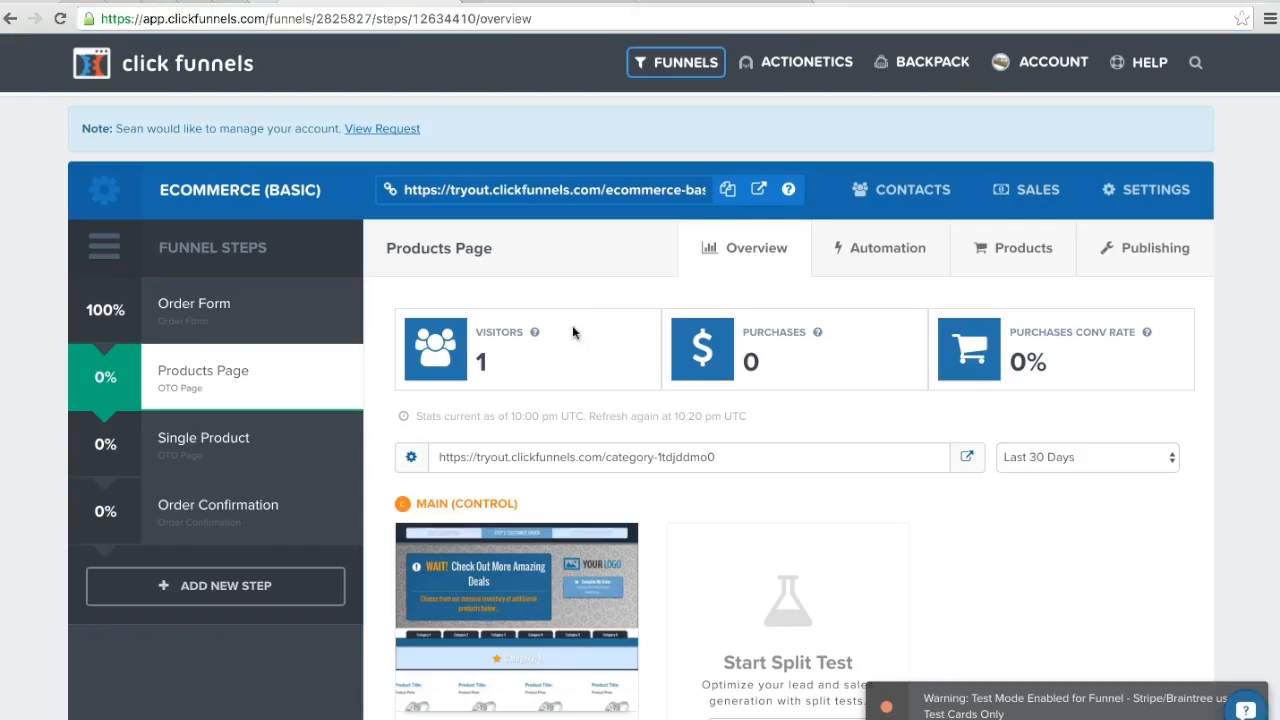
Step: Reopen the Single Product page in the page editor from the funnel steps
left_click(279, 457)
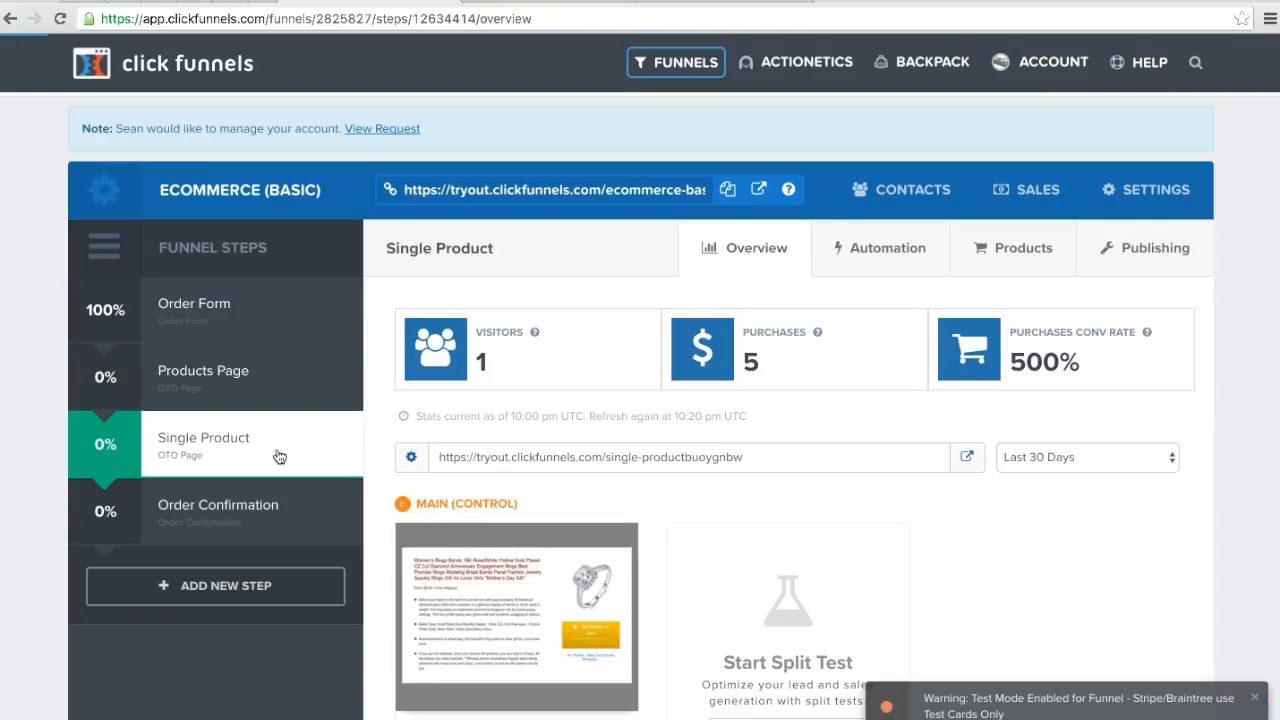
scroll(481, 596, "down", 2)
left_click(452, 632)
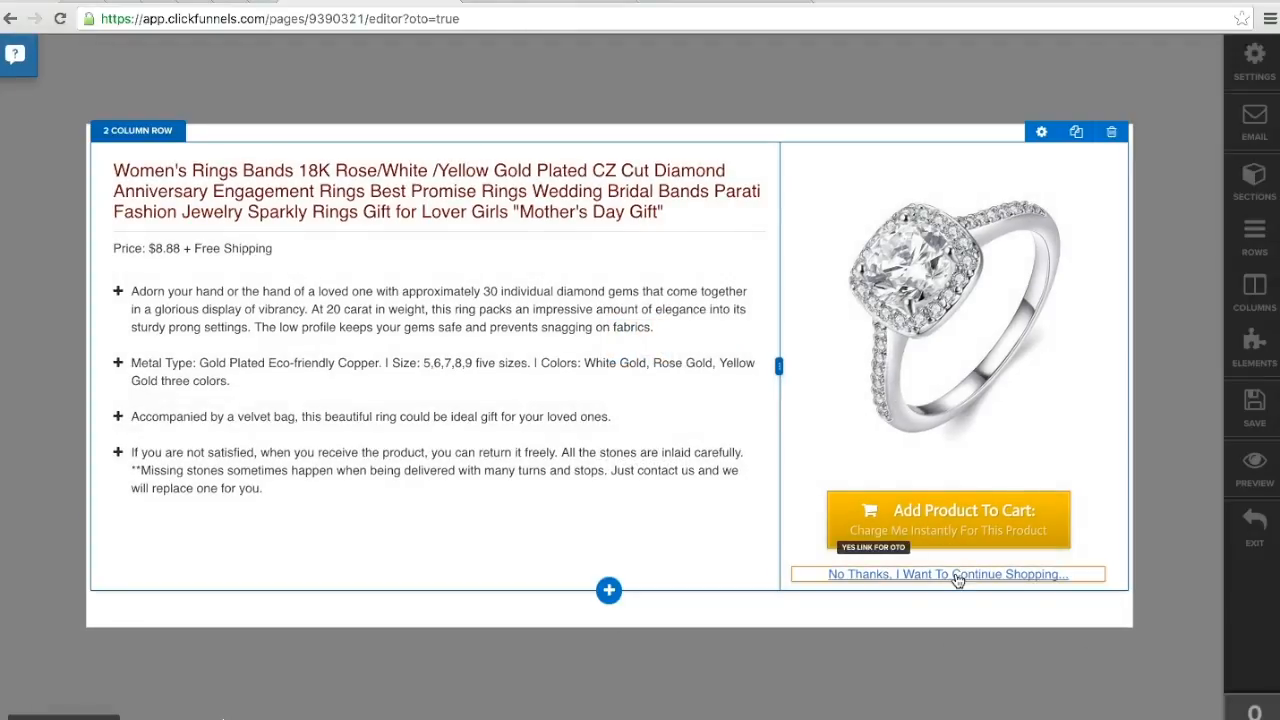
Step: Check that the "No Thanks, I Want To Continue Shopping..." link points to the Products Page, and save and exit the page
left_click(955, 577)
left_click(827, 575)
left_click_drag(787, 552, 1104, 598)
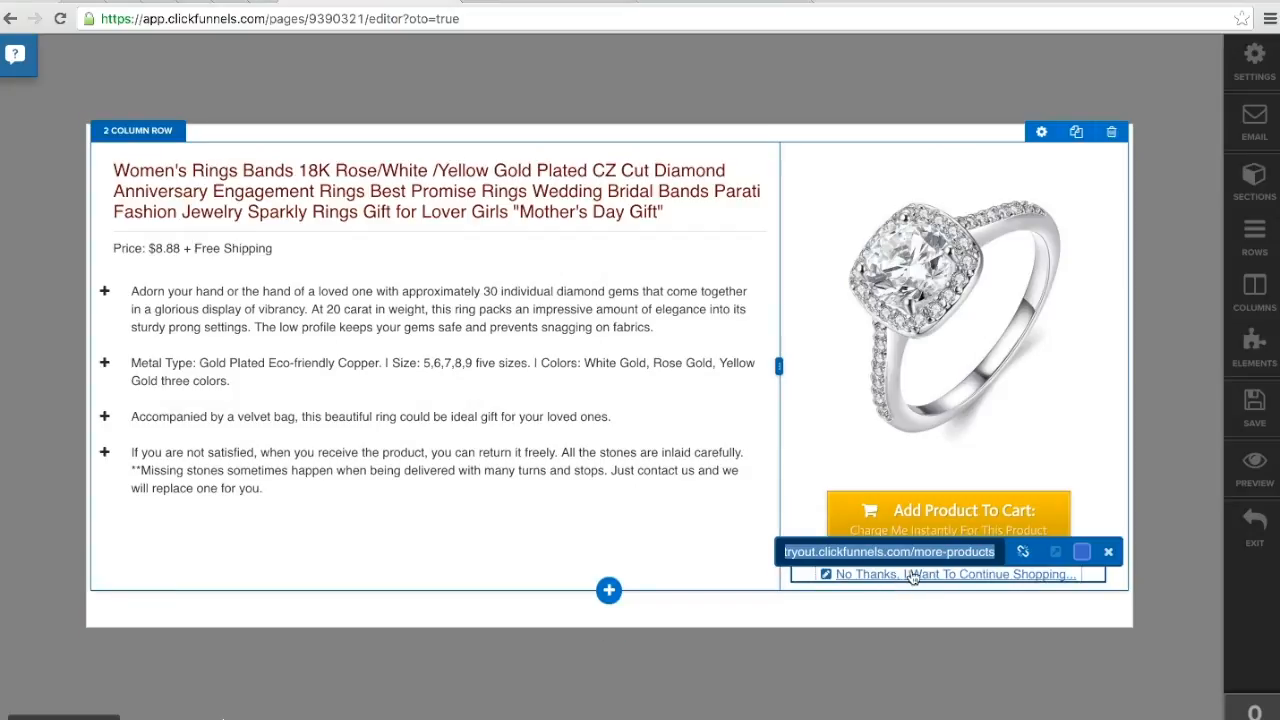
left_click(1001, 649)
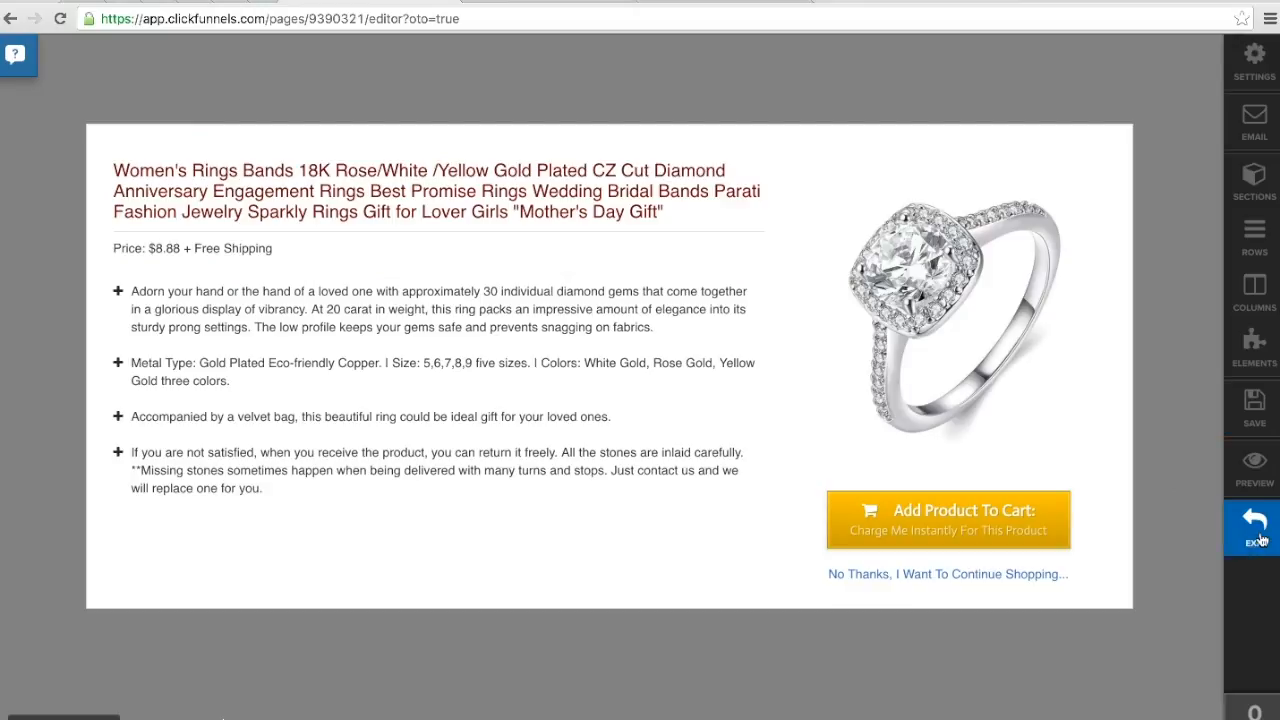
left_click(1255, 405)
left_click(1250, 535)
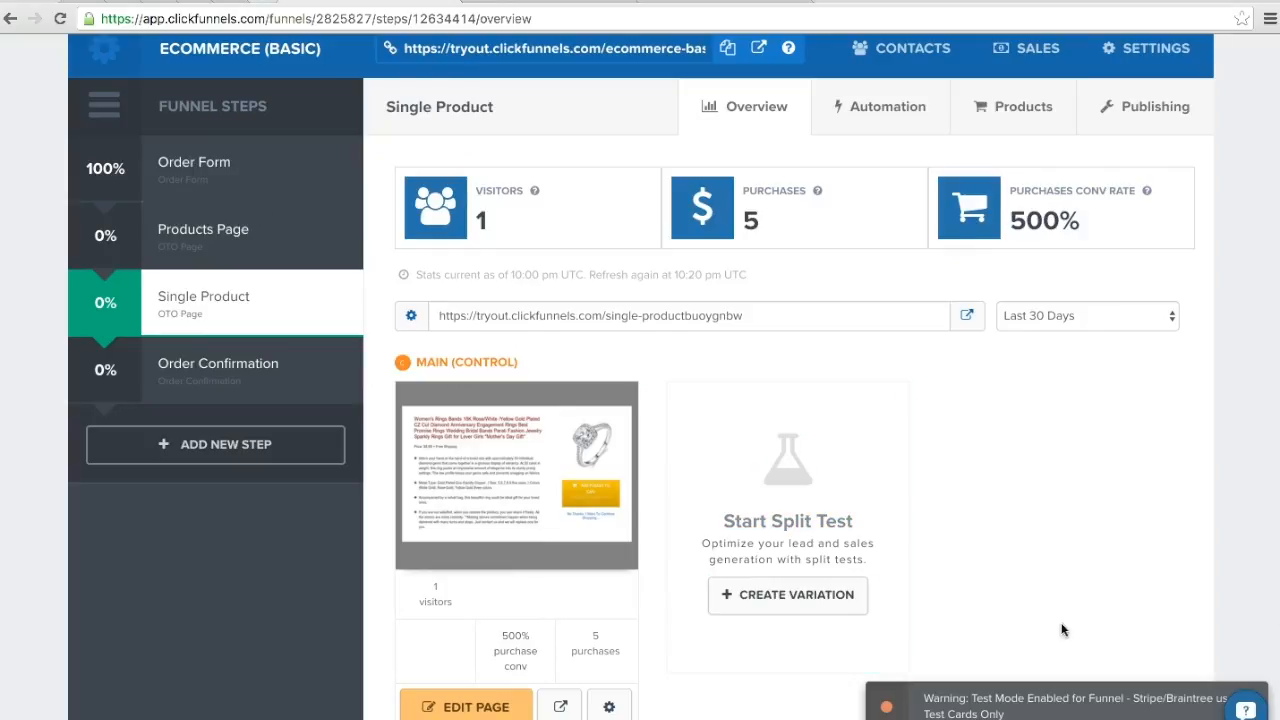
Step: Open the ClickPop code generator in the Single Product step's publishing settings and switch it to a custom image link
scroll(1060, 630, "down", 3)
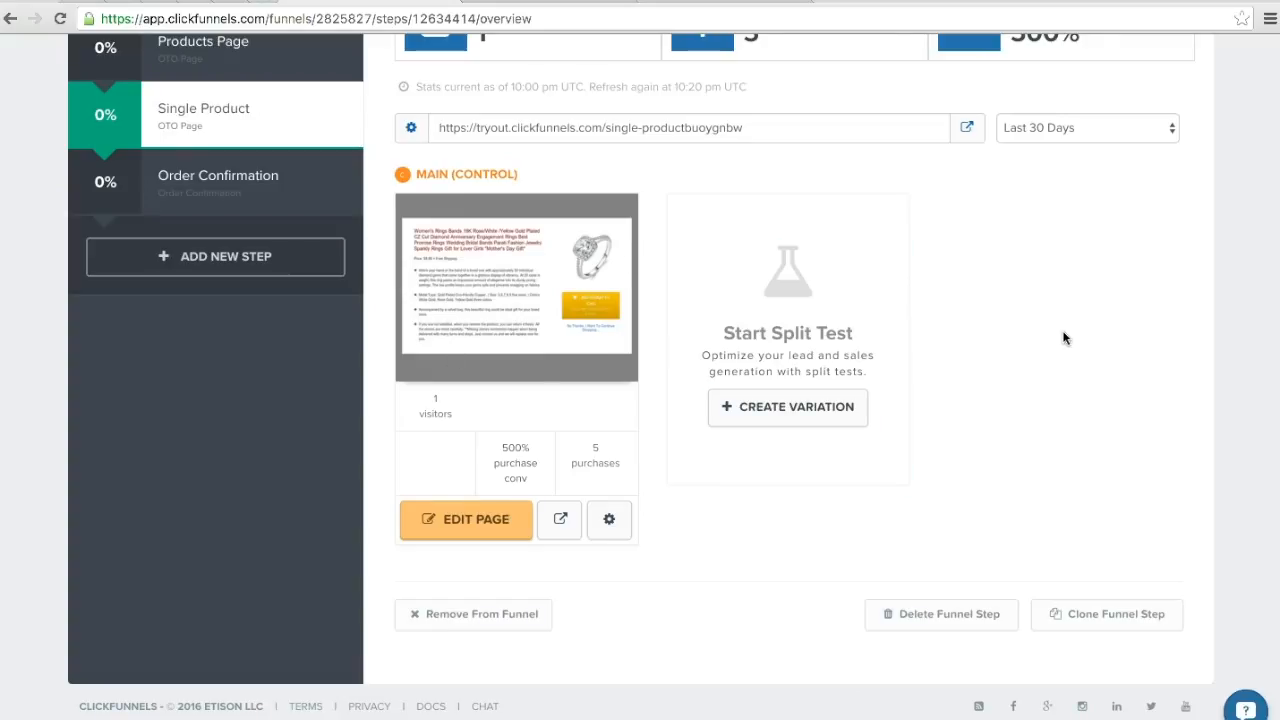
scroll(1063, 338, "up", 2)
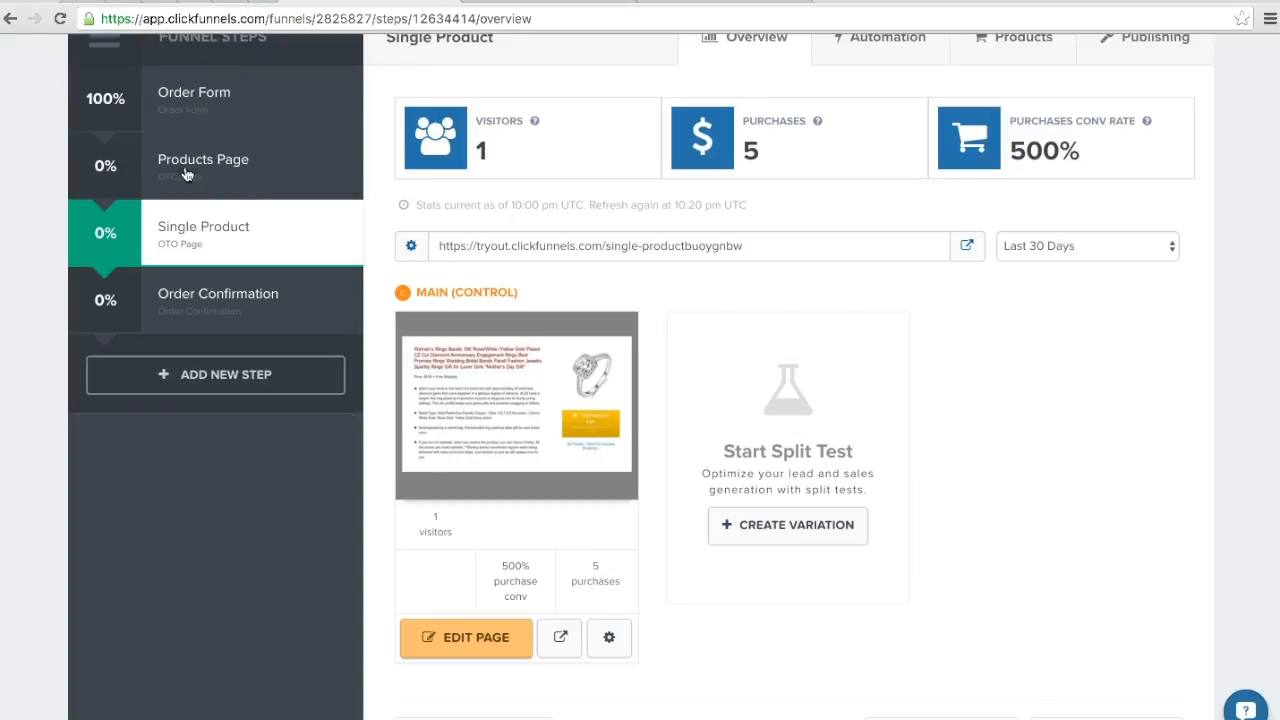
scroll(1006, 426, "up", 2)
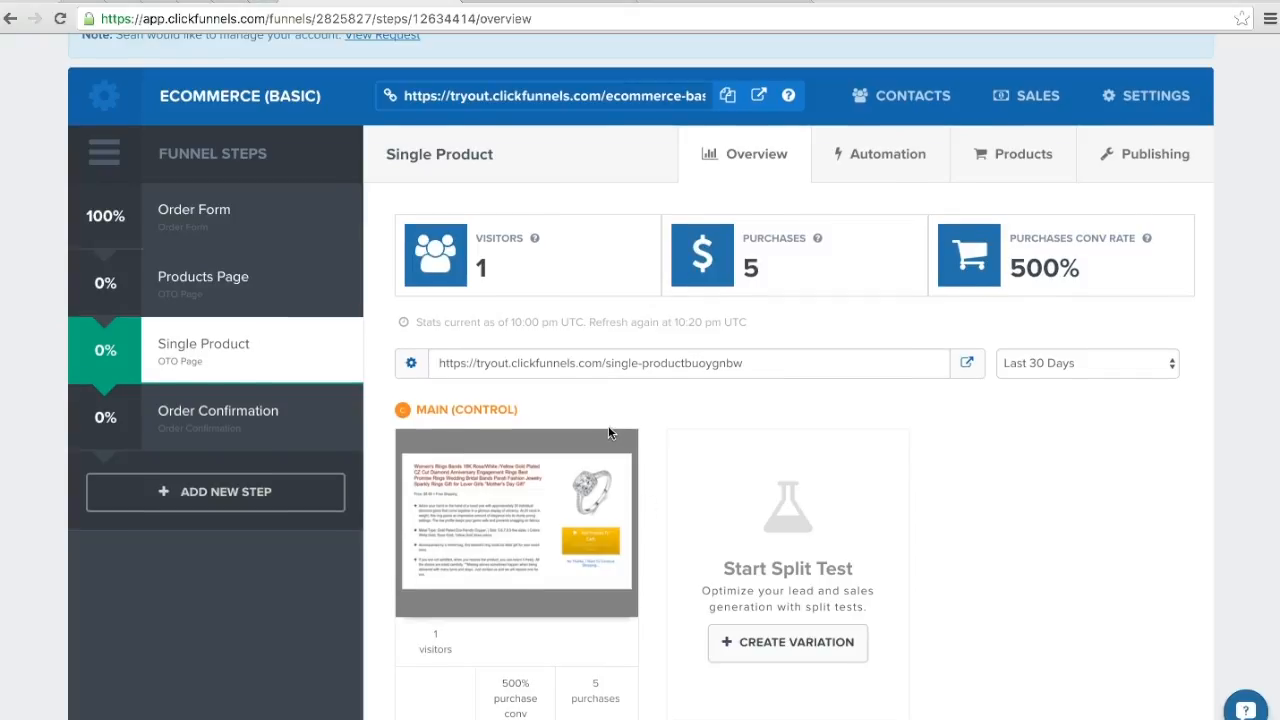
scroll(608, 426, "down", 1)
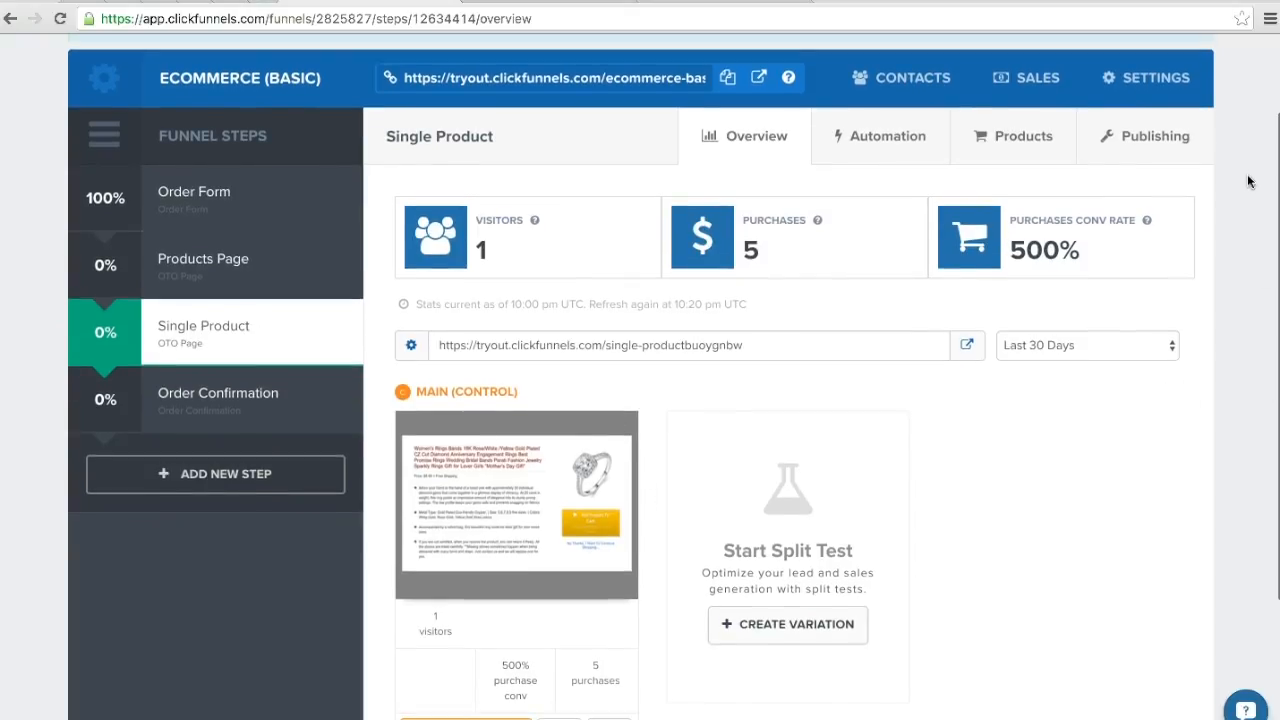
scroll(1248, 180, "down", 1)
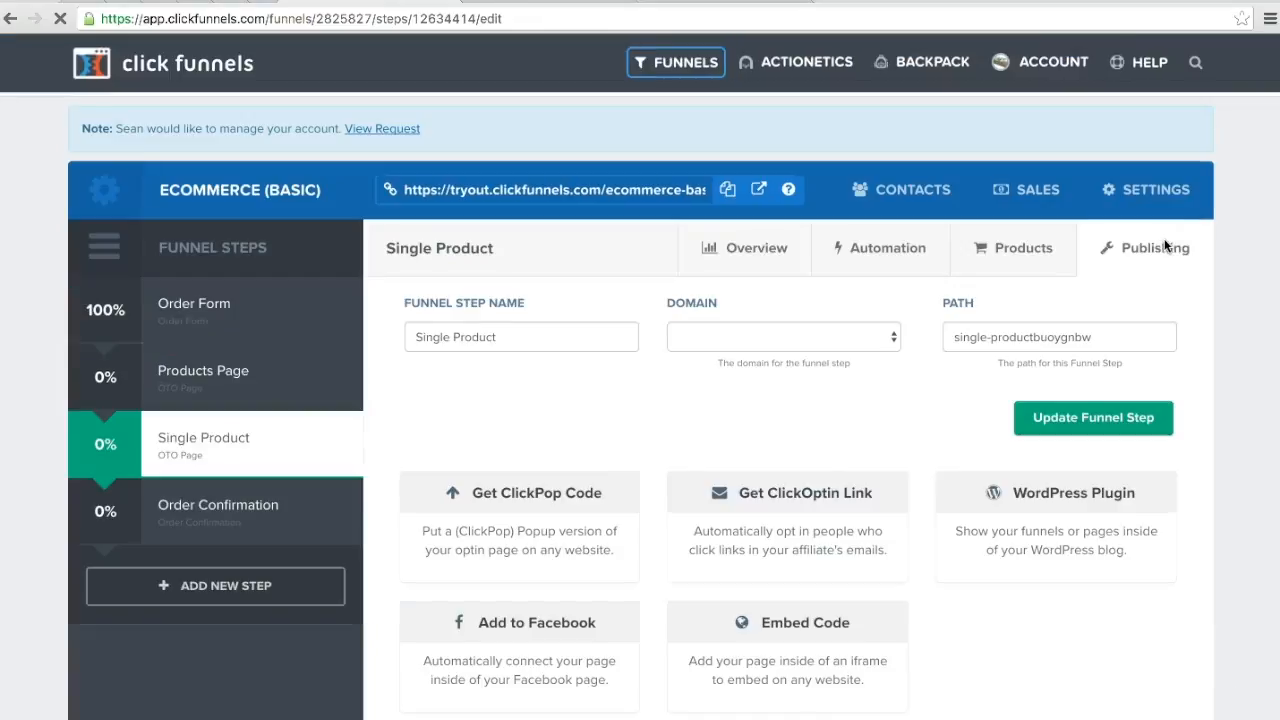
left_click(512, 498)
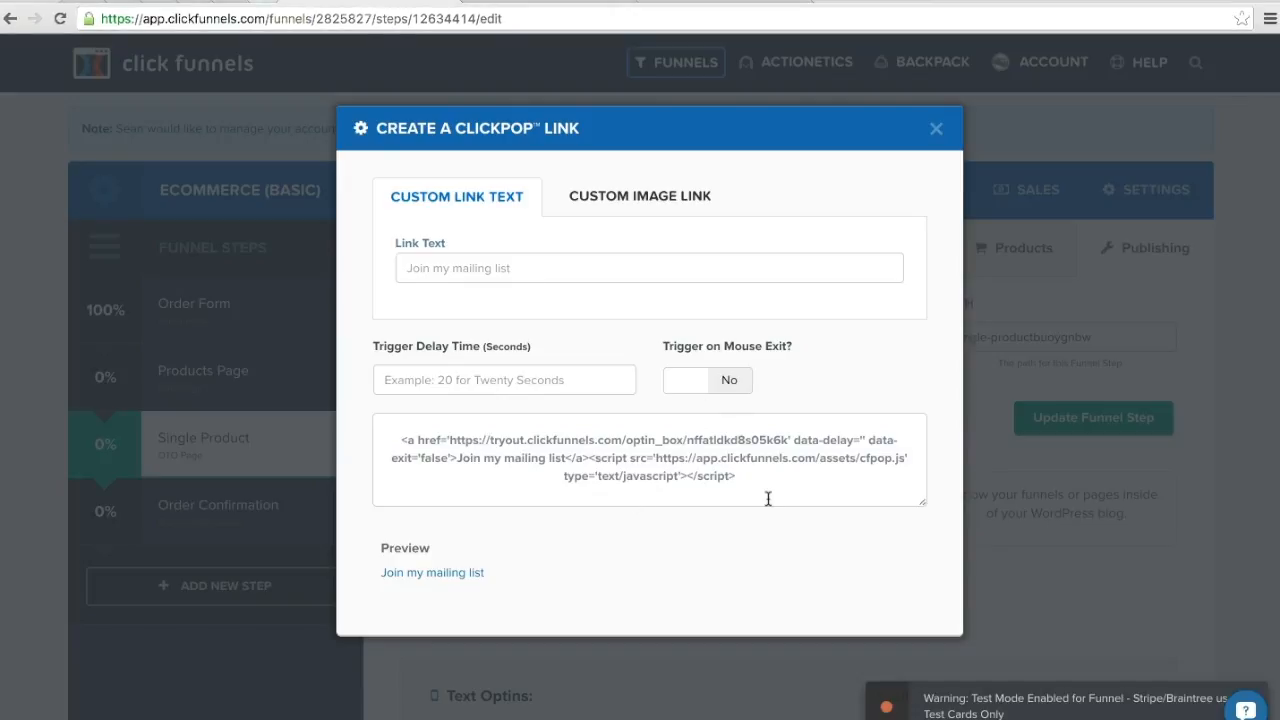
left_click(641, 200)
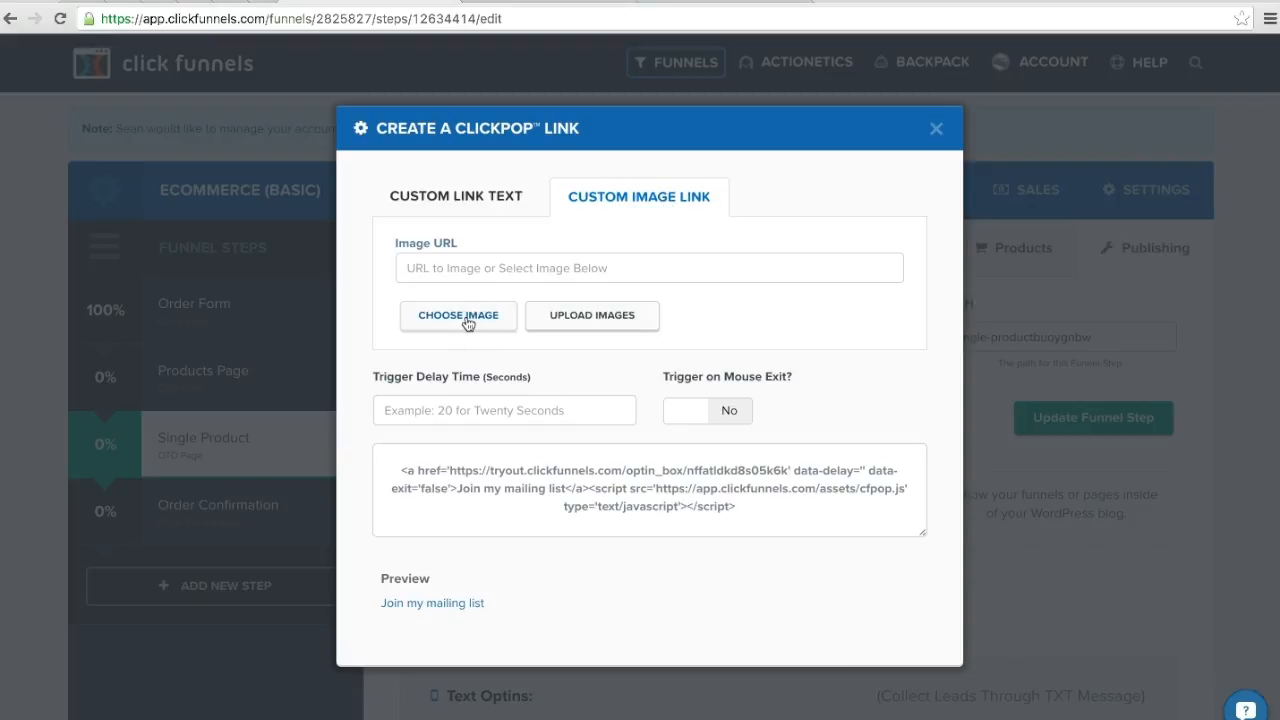
Step: Choose the yellow "Add to Cart" picture full_Add_To_Cart.jpeg as the ClickPop link image and review the generated code and preview
left_click(405, 267)
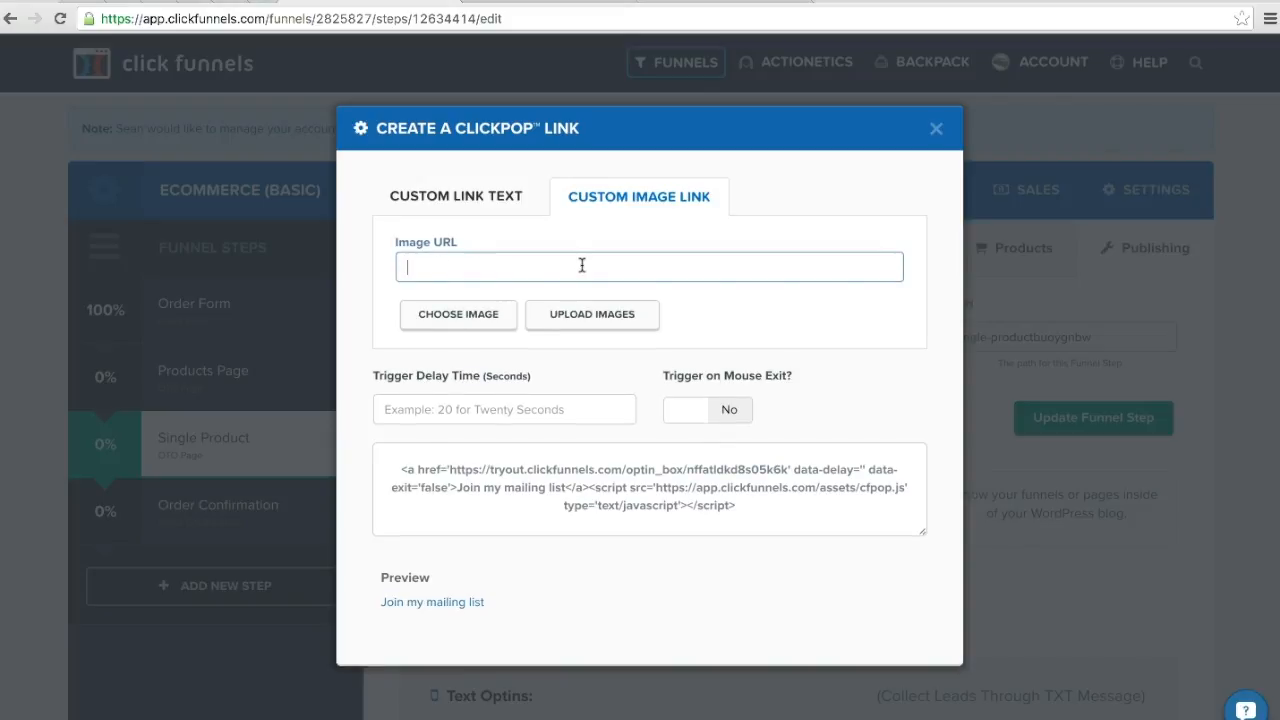
left_click_drag(750, 504, 378, 458)
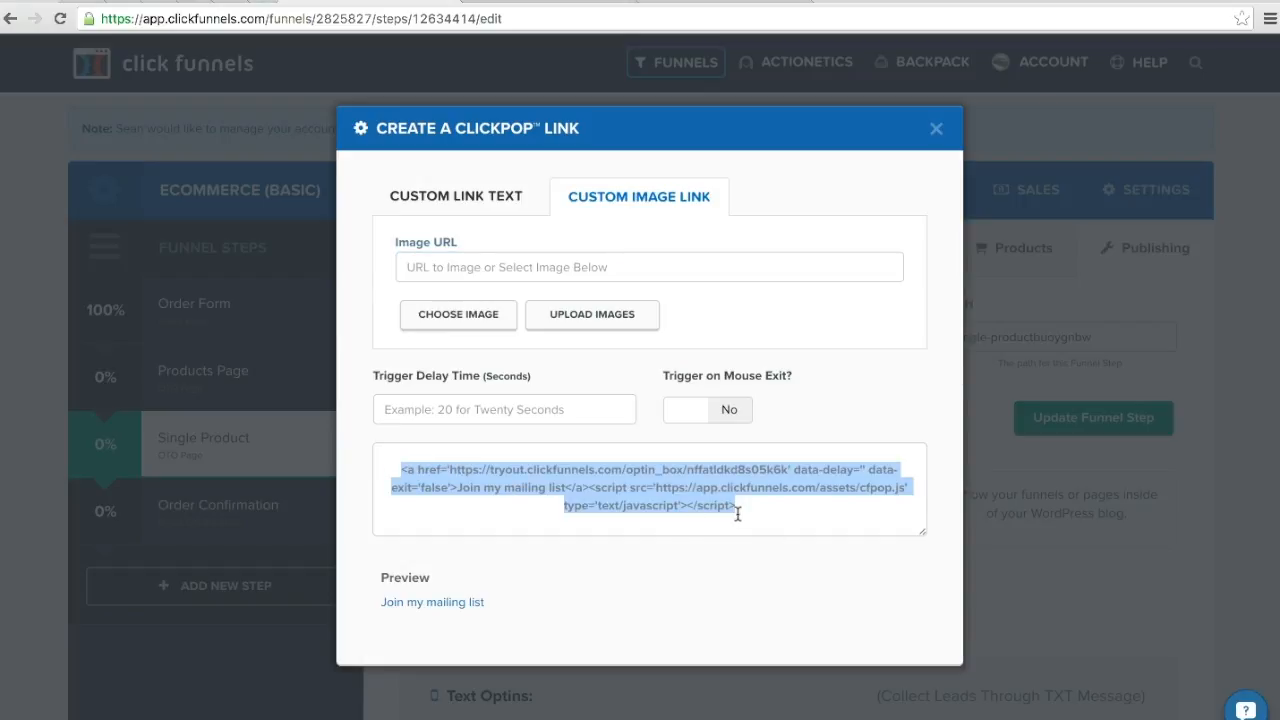
left_click(457, 318)
left_click(668, 478)
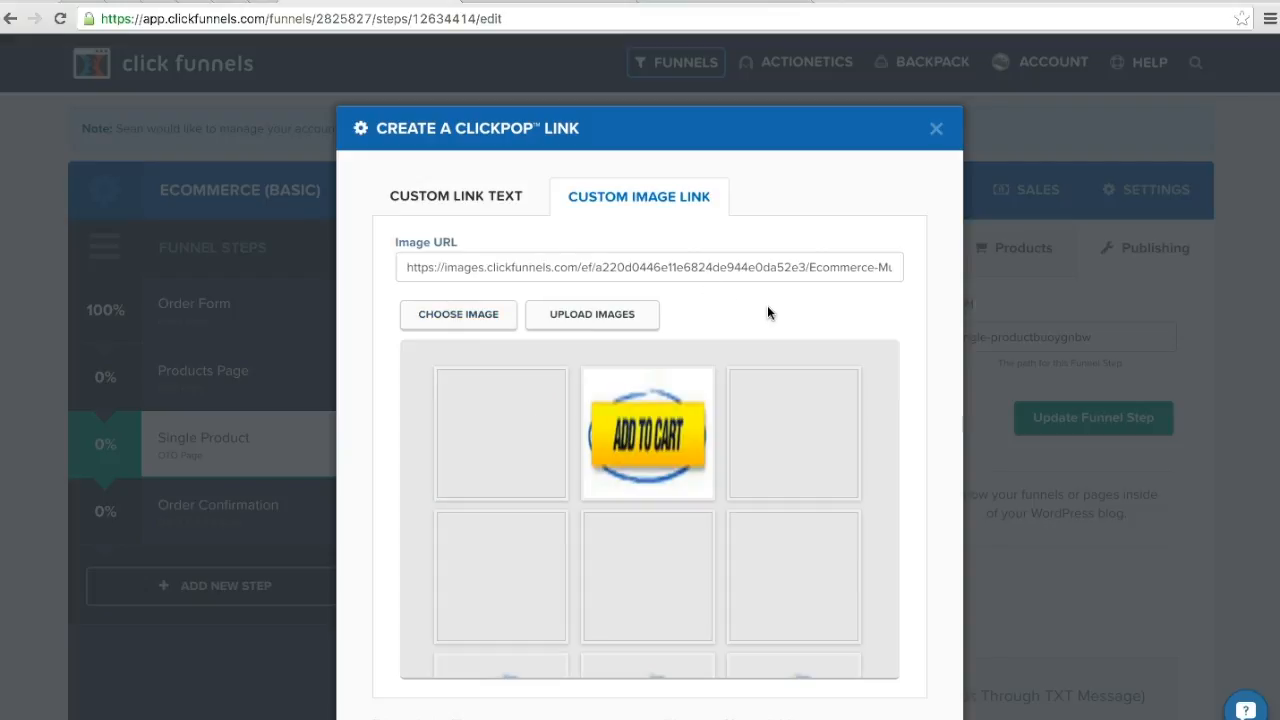
left_click(626, 436)
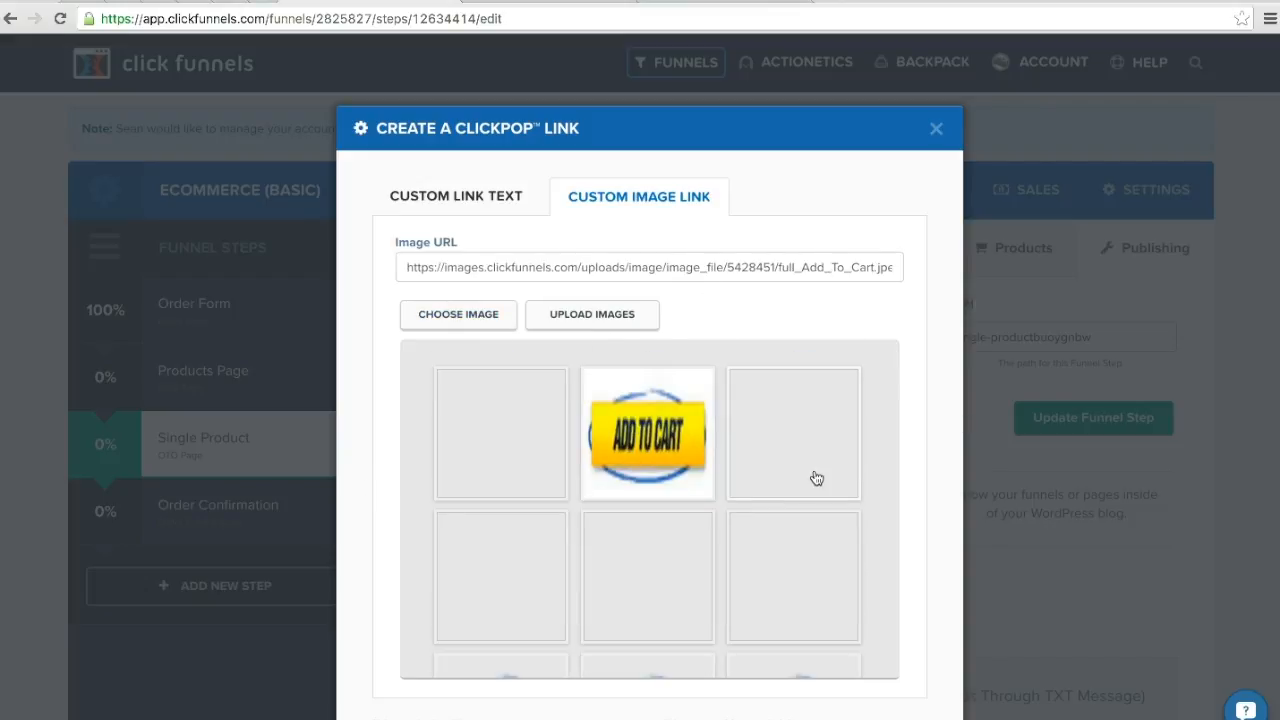
scroll(914, 486, "down", 5)
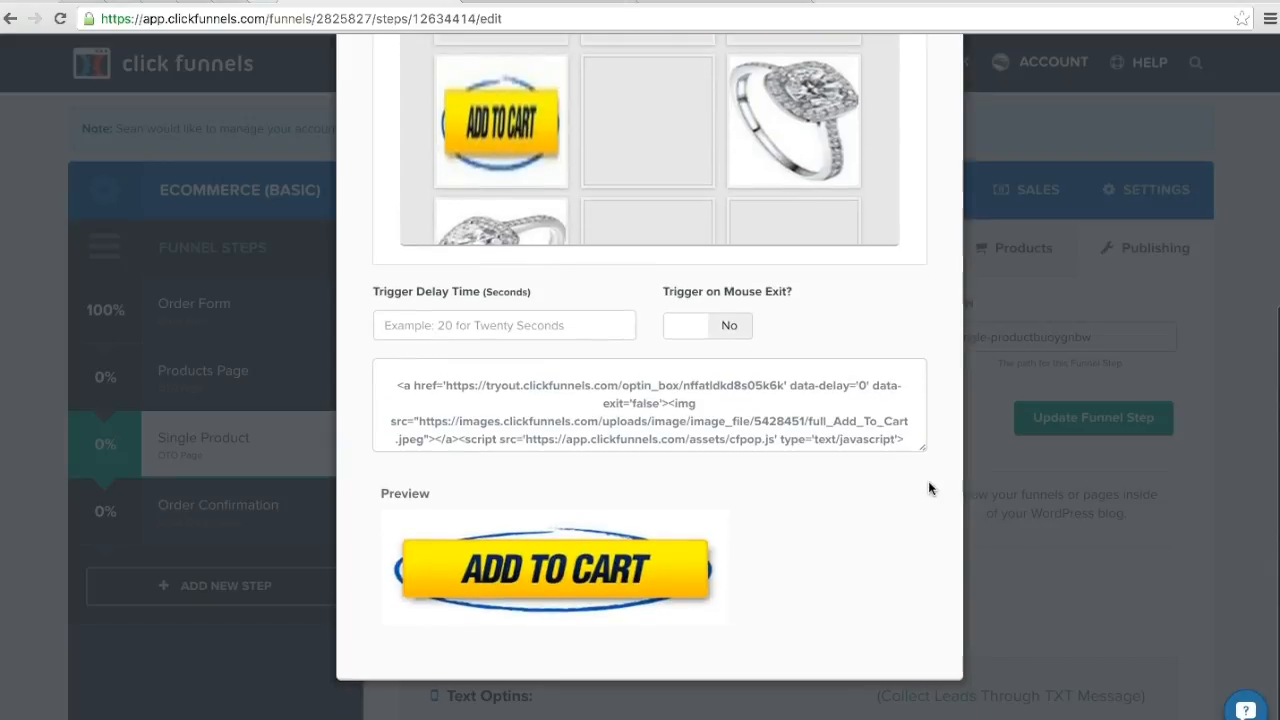
Step: Select the entire generated ClickPop code for the "Add to Cart" image link and close the ClickPop generator
scroll(818, 510, "up", 2)
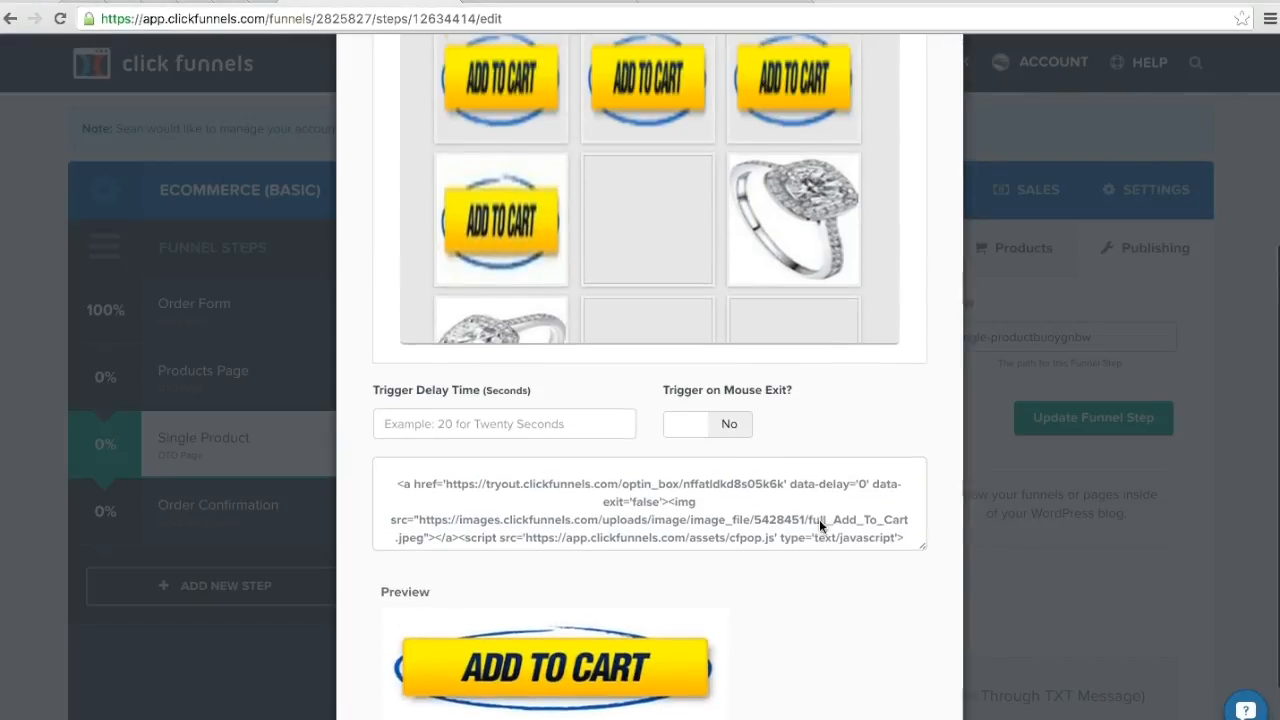
scroll(819, 519, "up", 4)
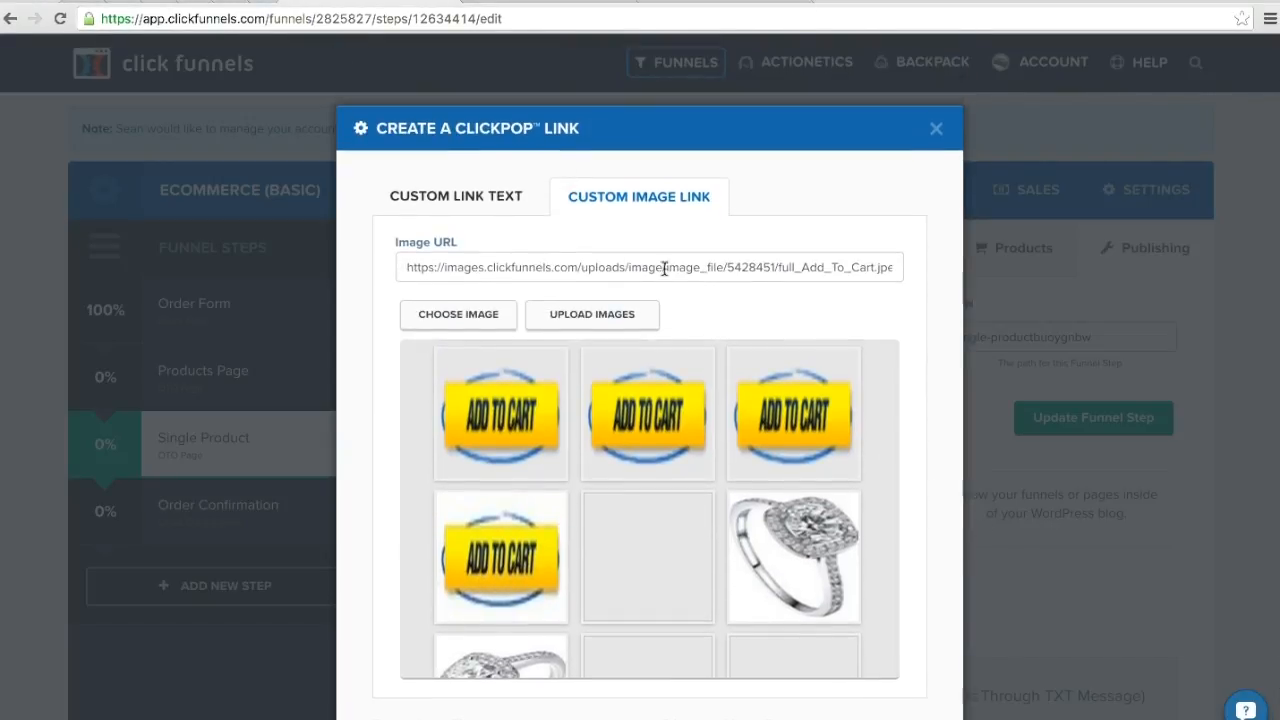
scroll(952, 350, "down", 5)
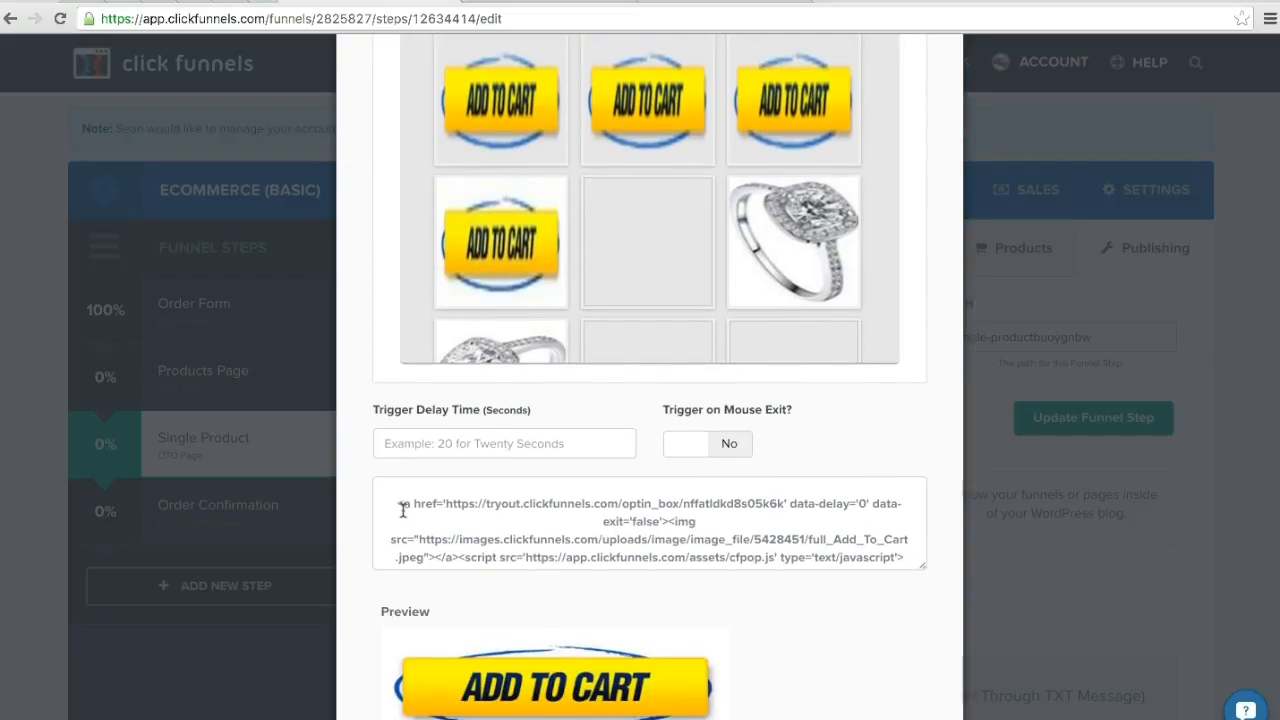
left_click_drag(392, 500, 886, 566)
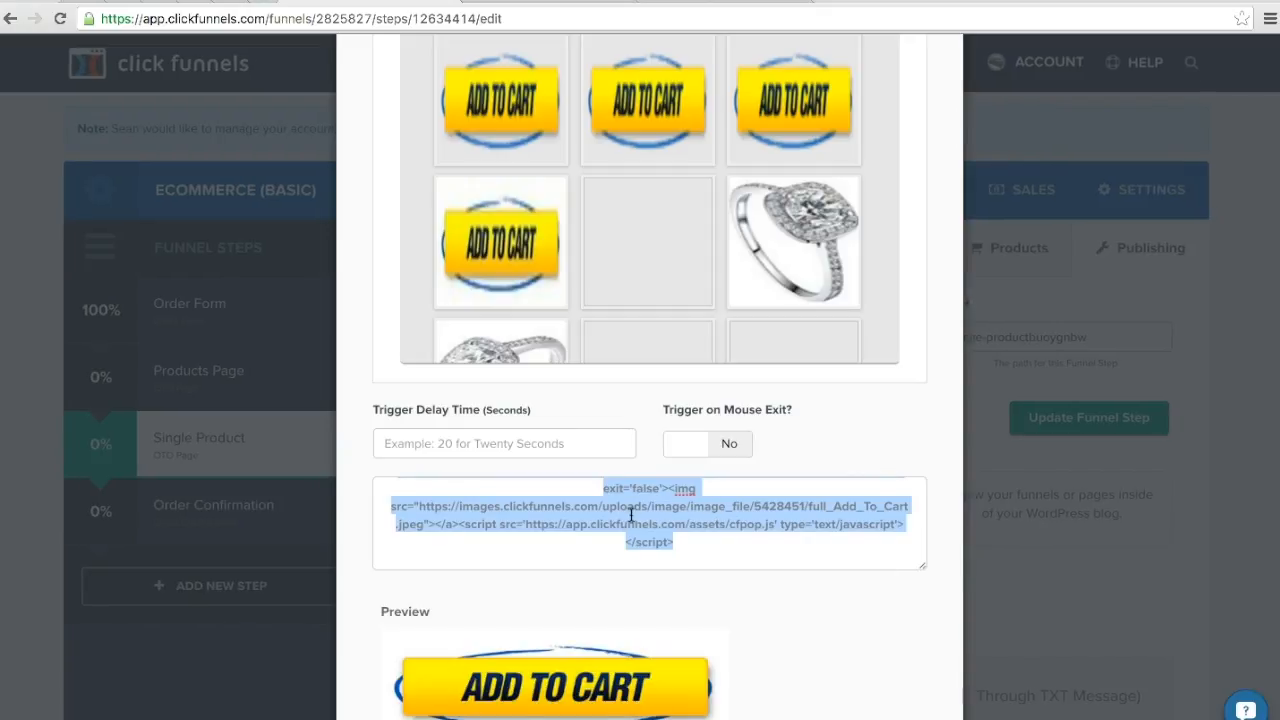
scroll(989, 481, "up", 3)
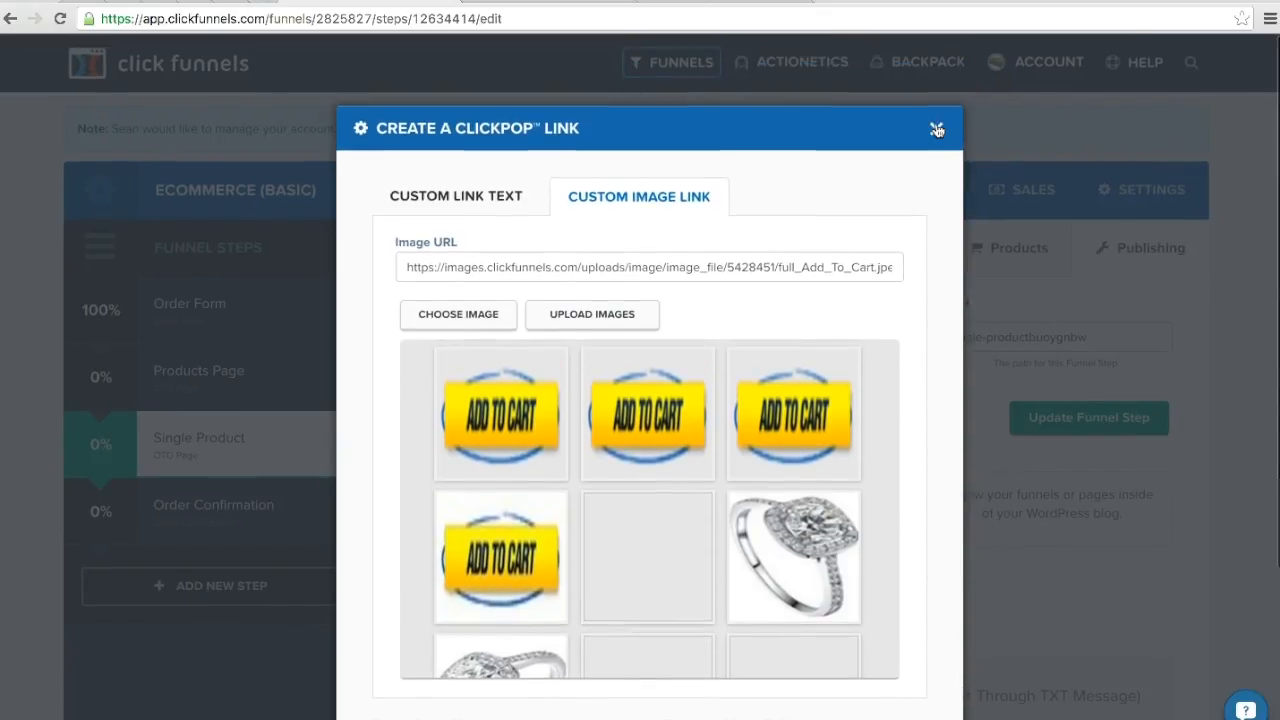
left_click(936, 126)
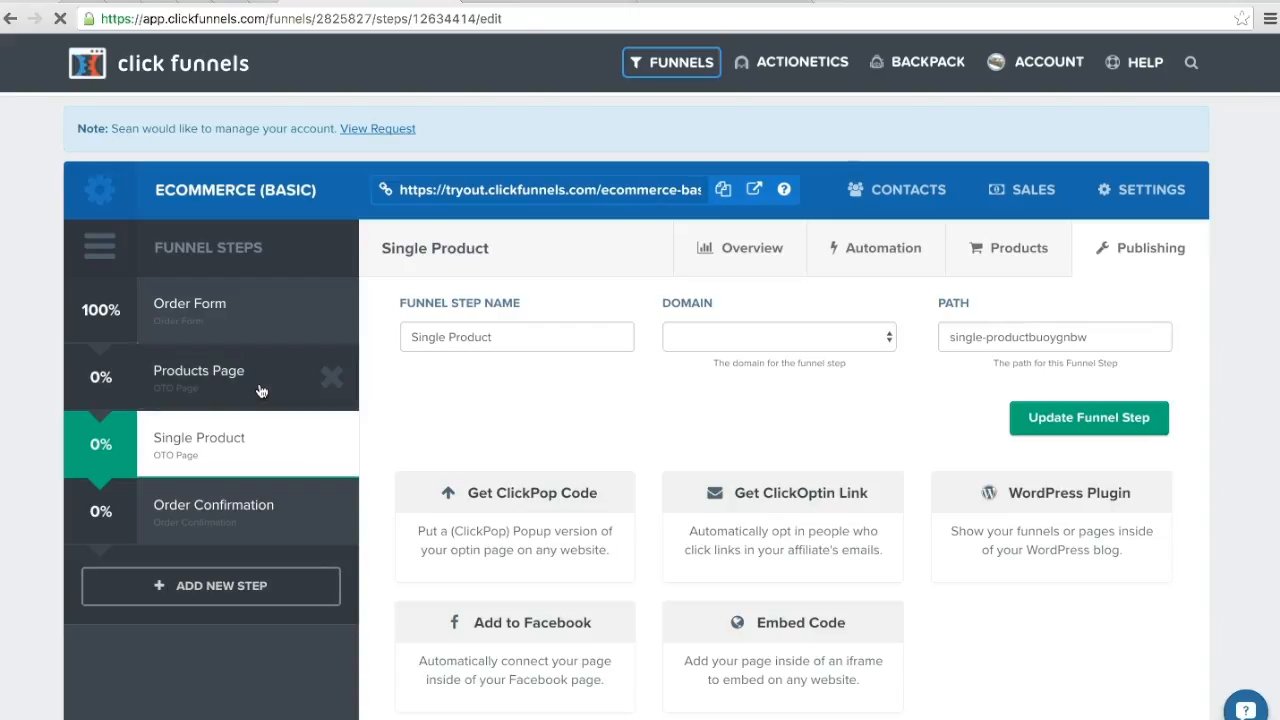
Step: Open the Products Page from the funnel steps in the page editor
left_click(260, 390)
scroll(868, 505, "down", 1)
scroll(868, 505, "down", 2)
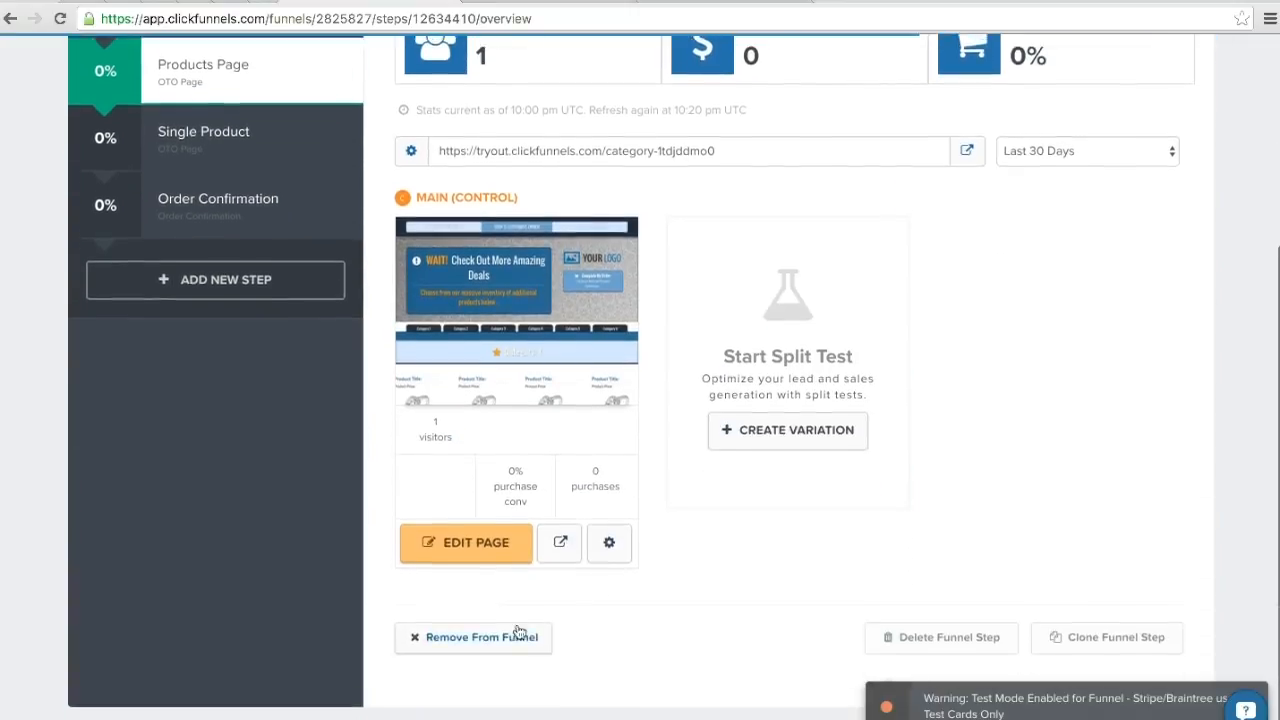
left_click(481, 547)
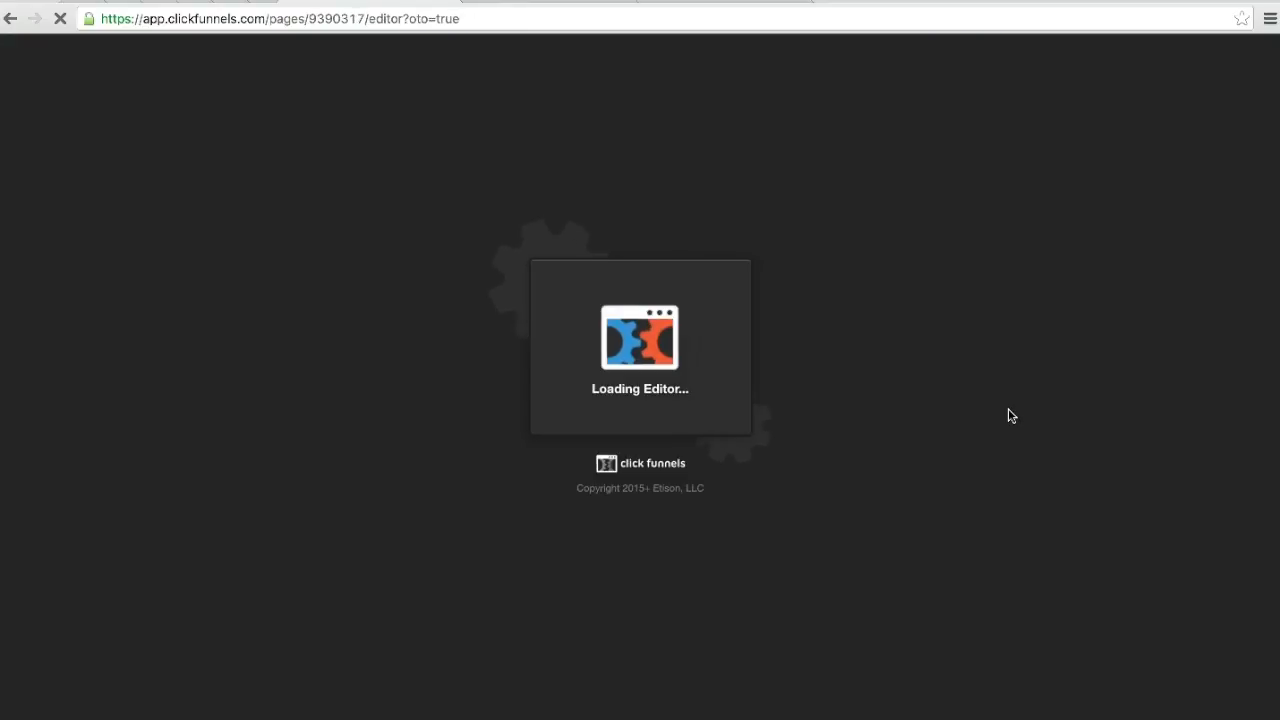
Step: Examine the ClickPop code inside the center tags of the first product's custom JavaScript/HTML element, and exit the page without saving
scroll(290, 670, "down", 6)
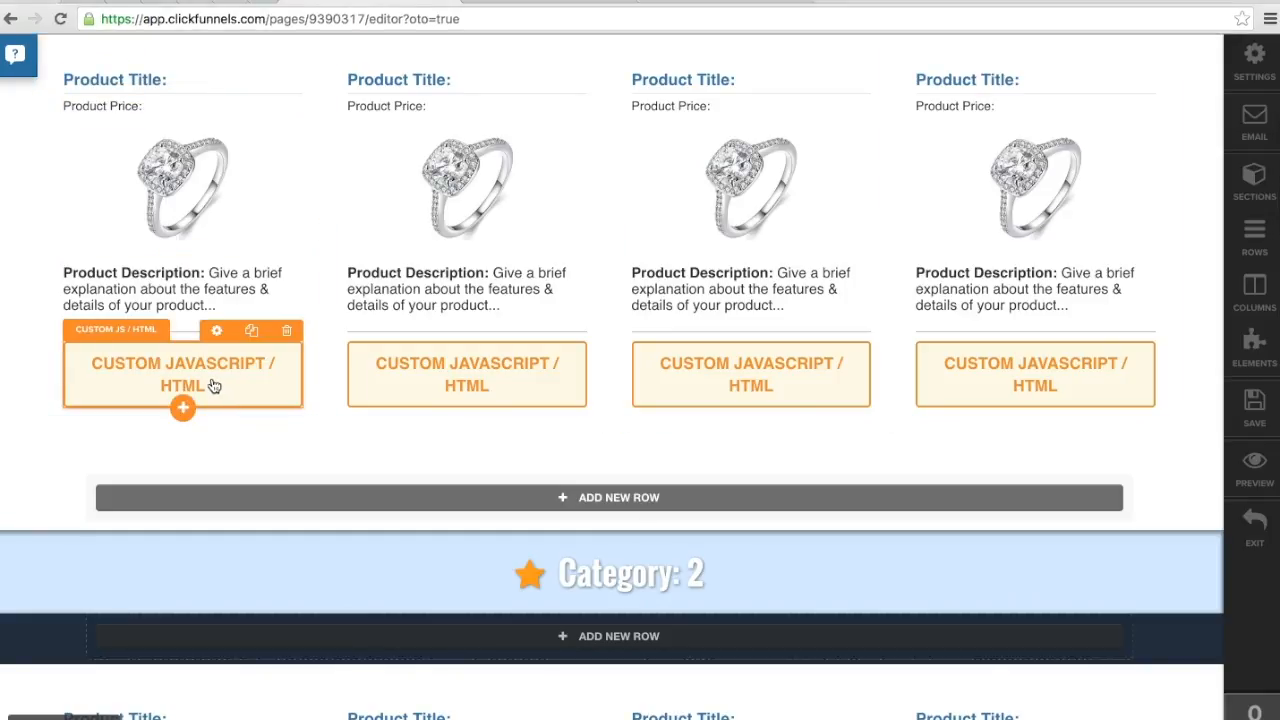
left_click(177, 366)
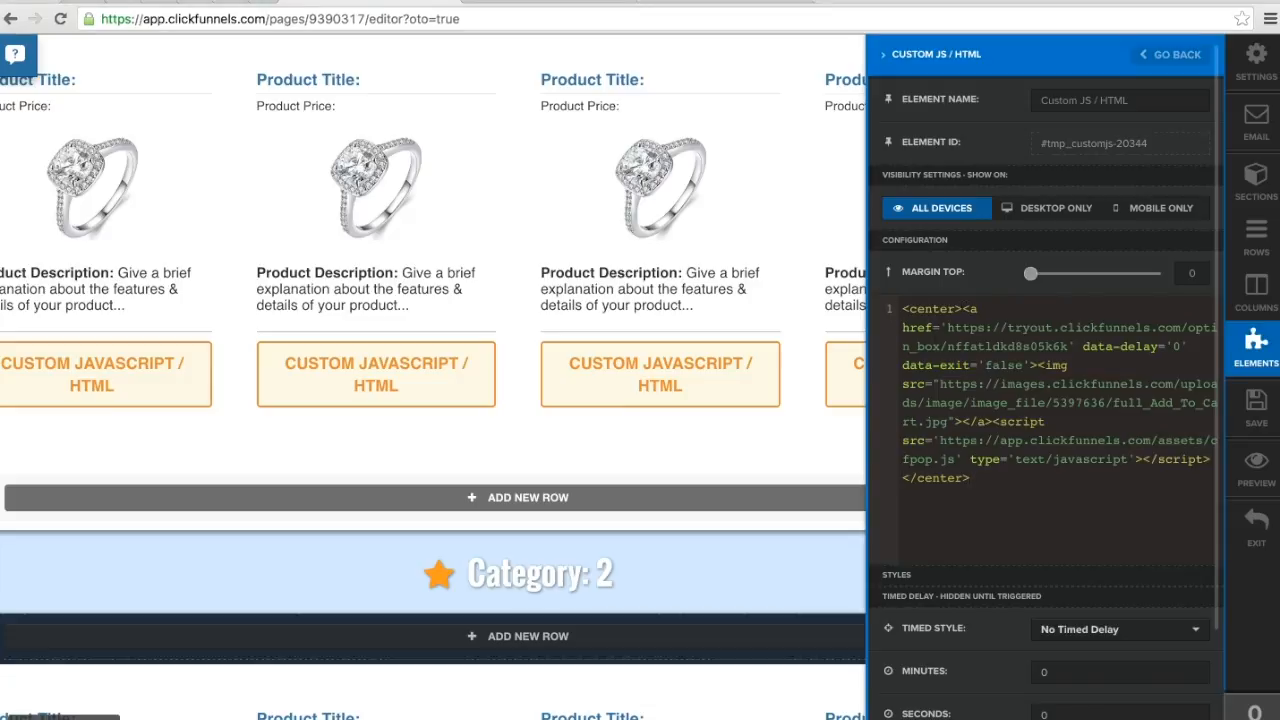
left_click_drag(963, 309, 1210, 459)
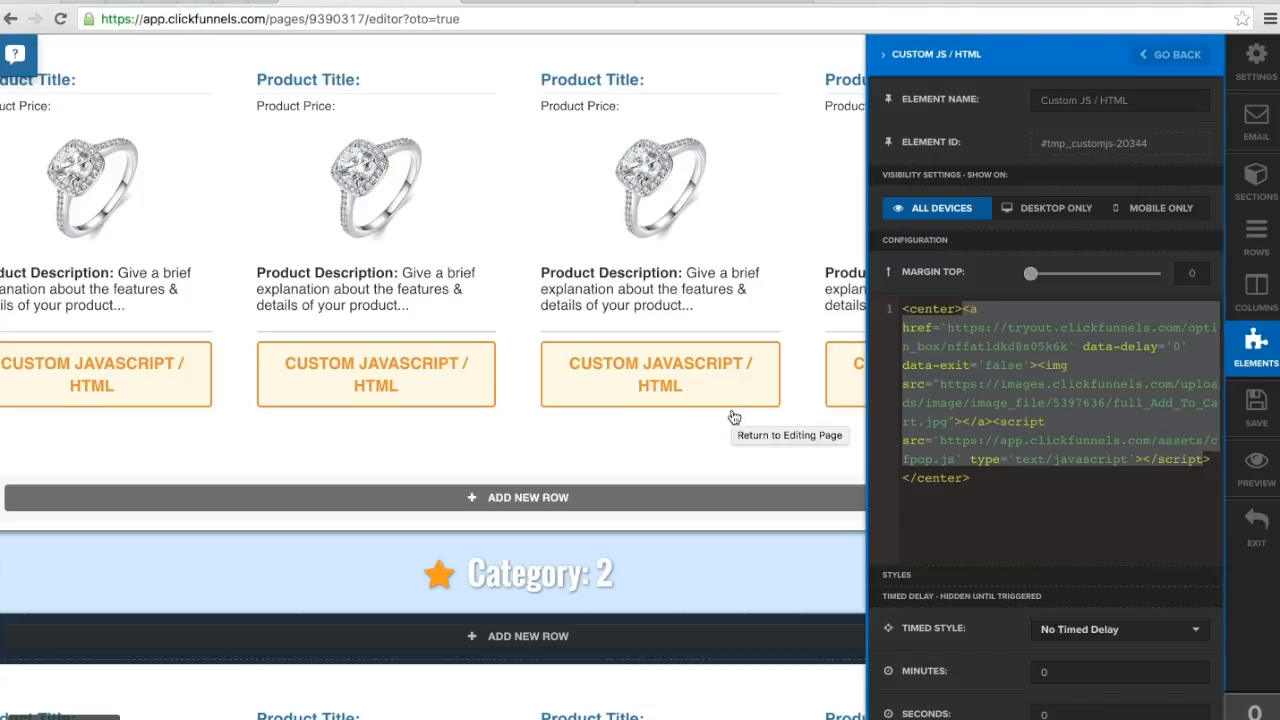
scroll(1266, 423, "down", 1)
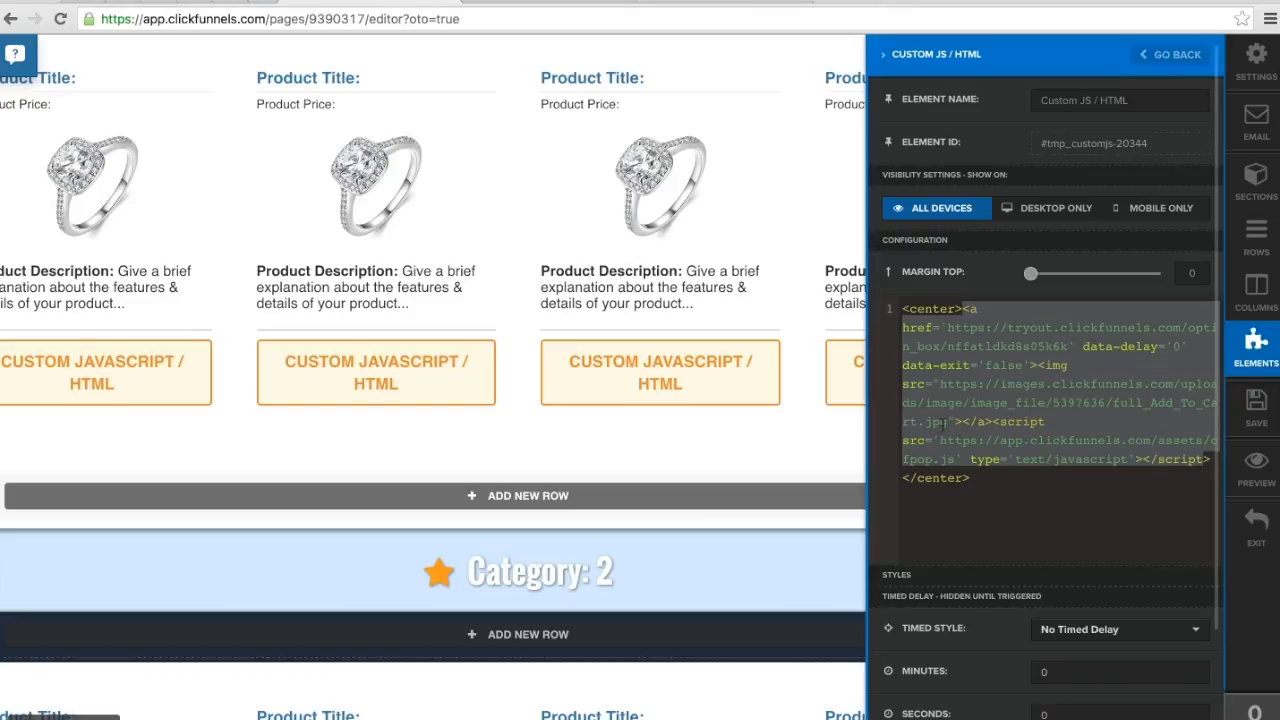
left_click(800, 443)
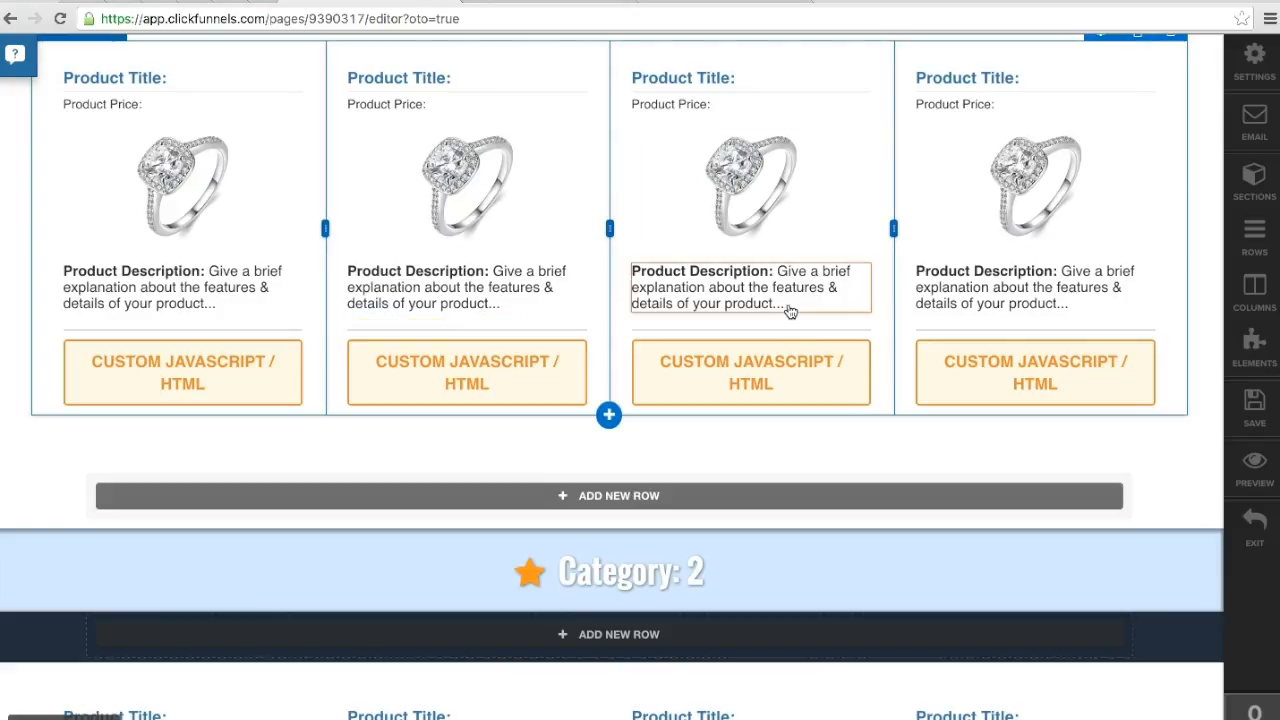
left_click(1257, 521)
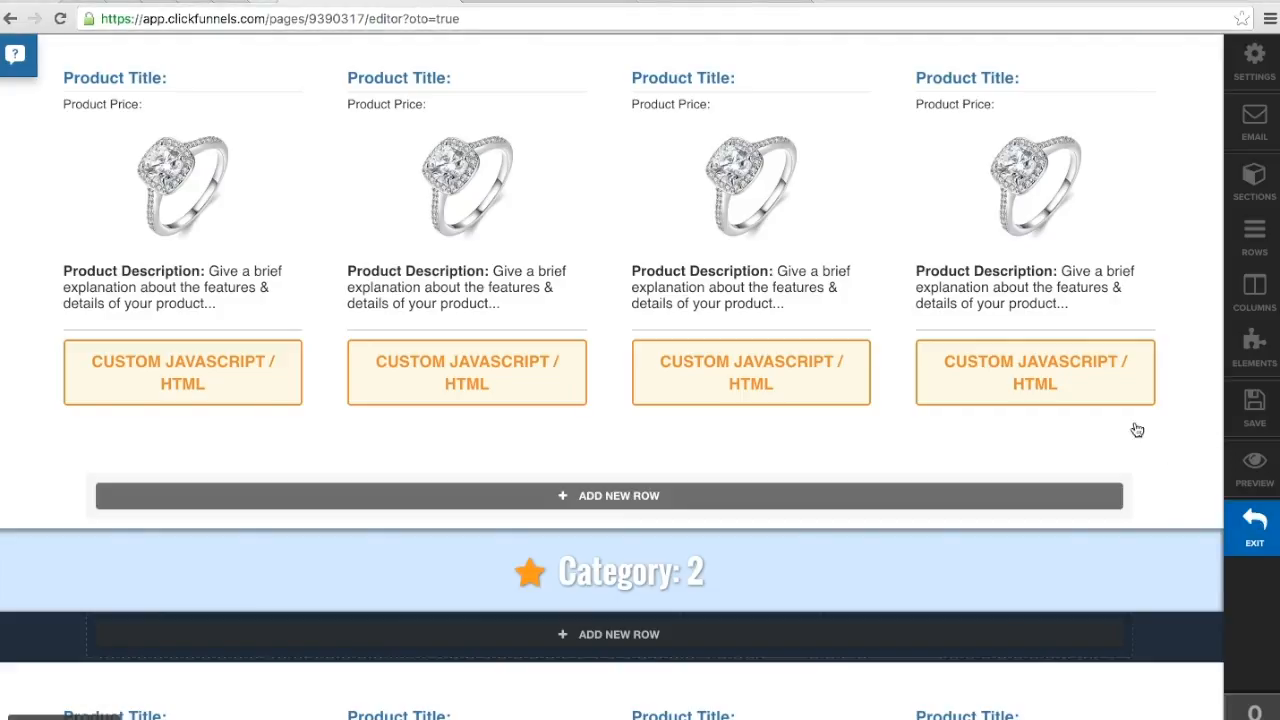
left_click(1257, 521)
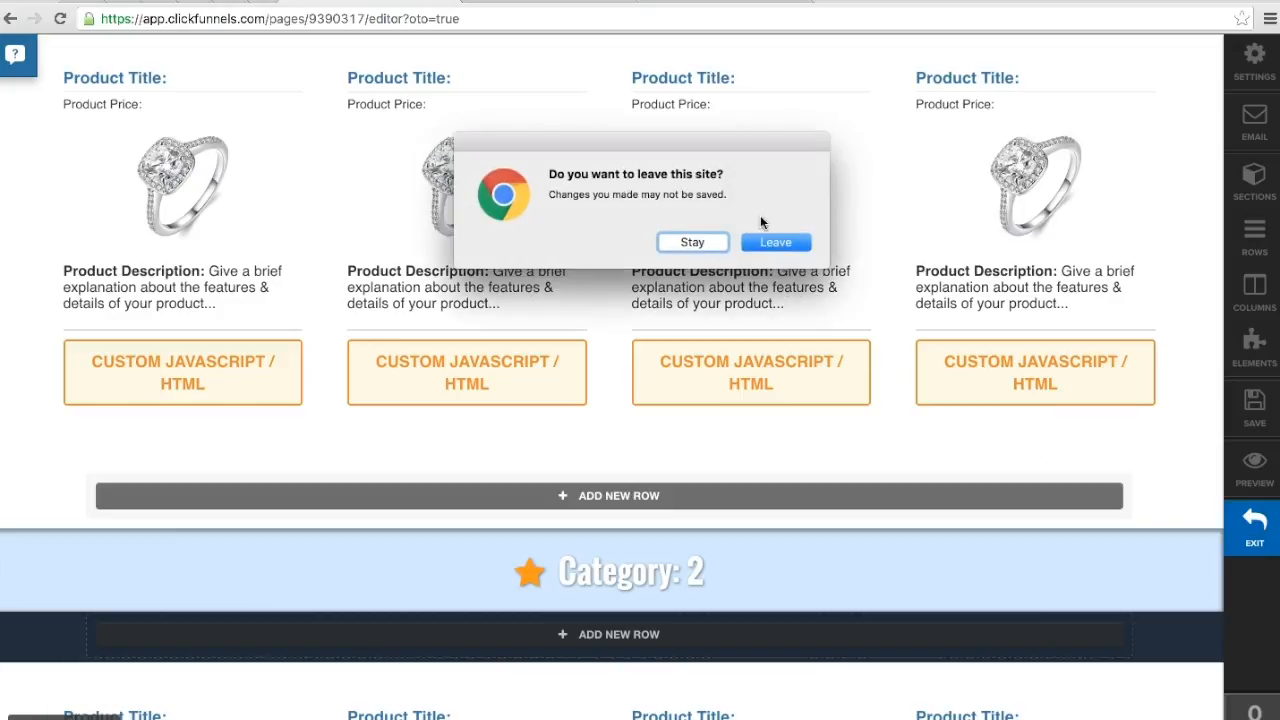
left_click(781, 258)
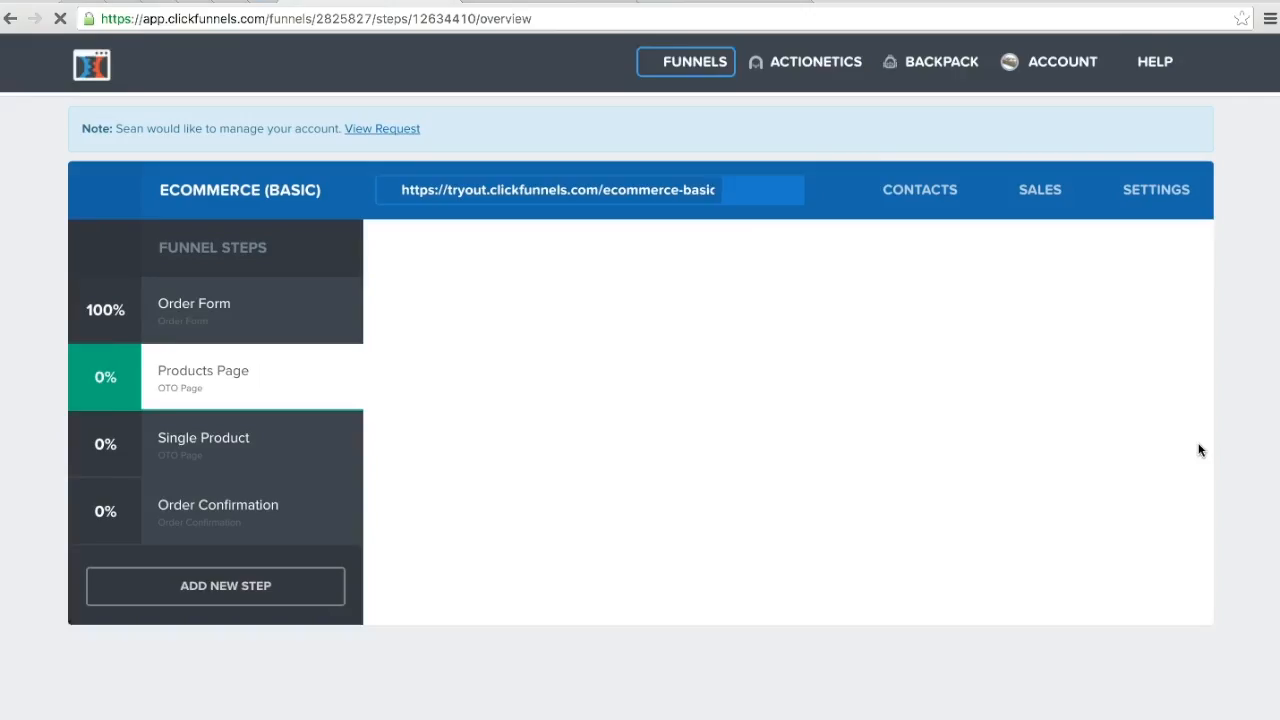
Step: Open the Order Confirmation page from the funnel steps in the page editor
left_click(233, 515)
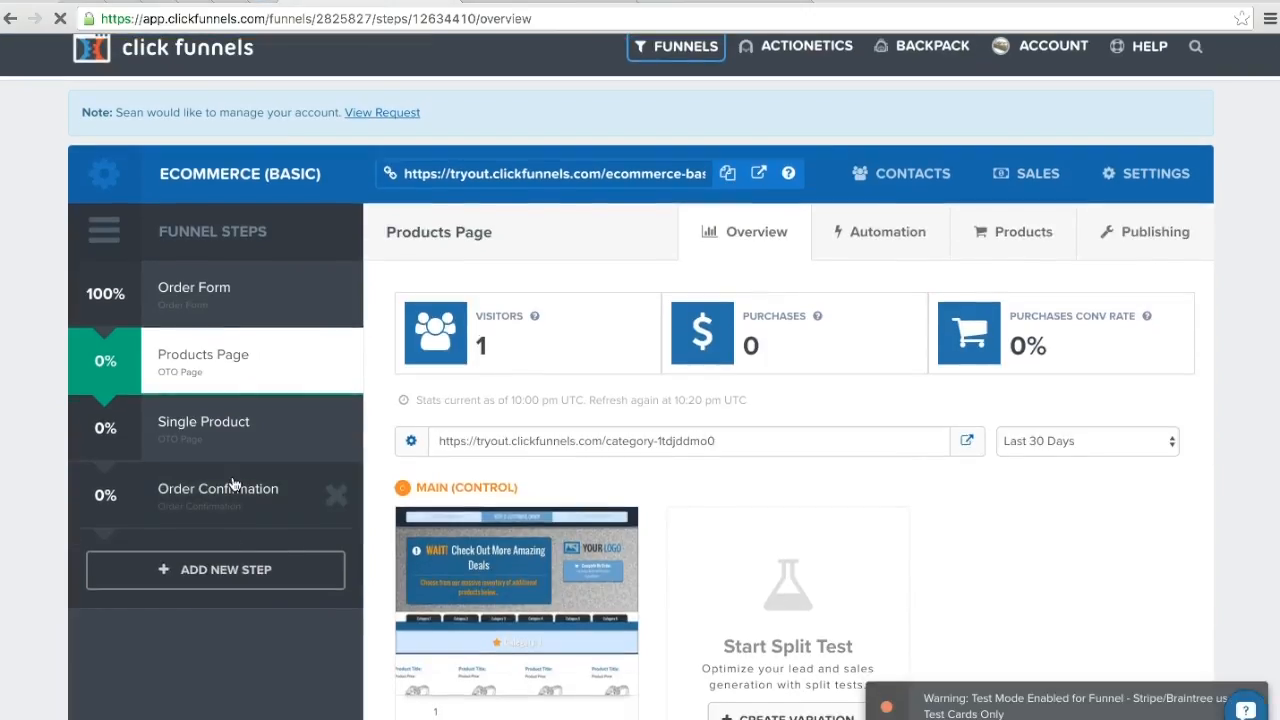
scroll(996, 540, "down", 3)
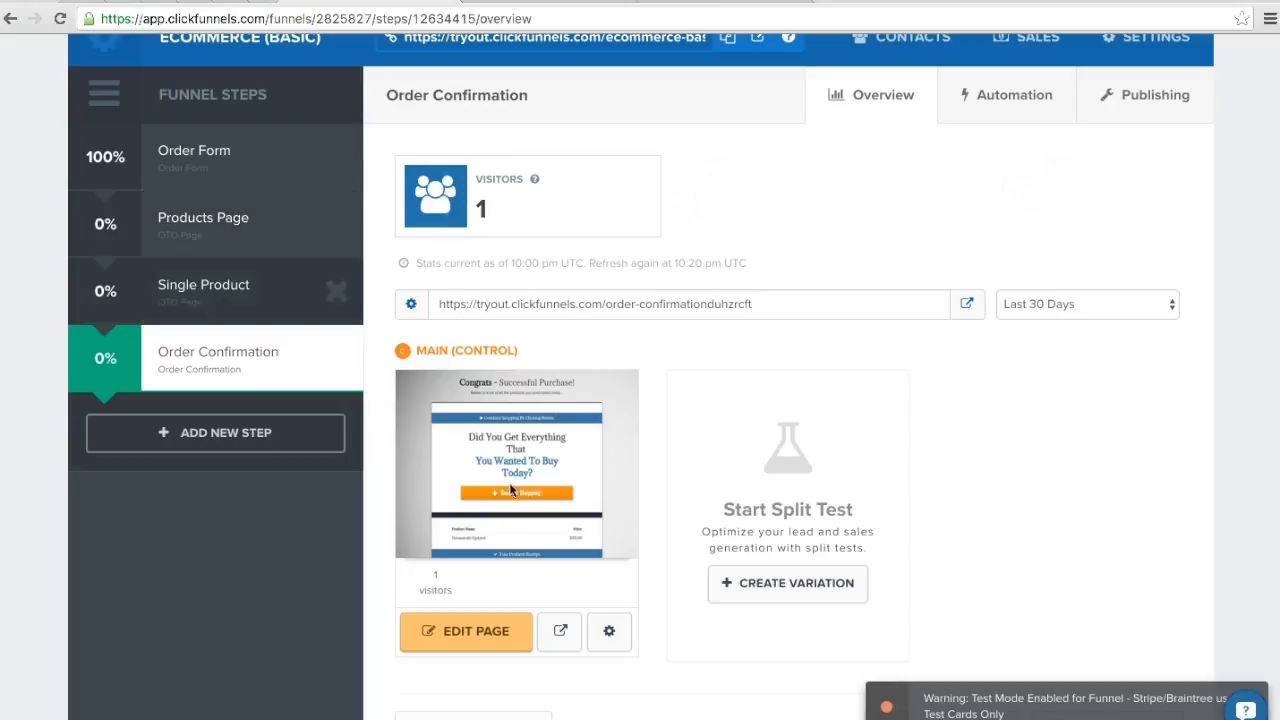
left_click(474, 640)
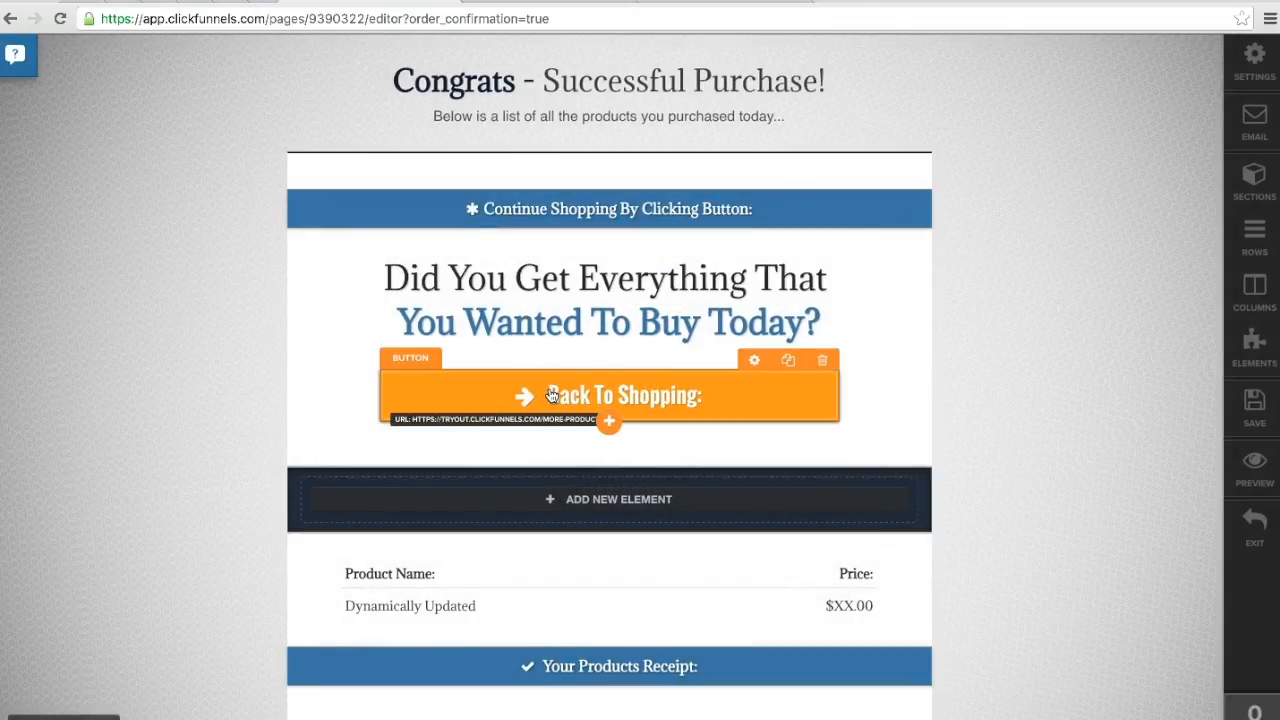
Step: Check the URL action of the "Back To Shopping:" button on the Order Confirmation page and close its settings
left_click(551, 396)
left_click_drag(1041, 450, 1227, 467)
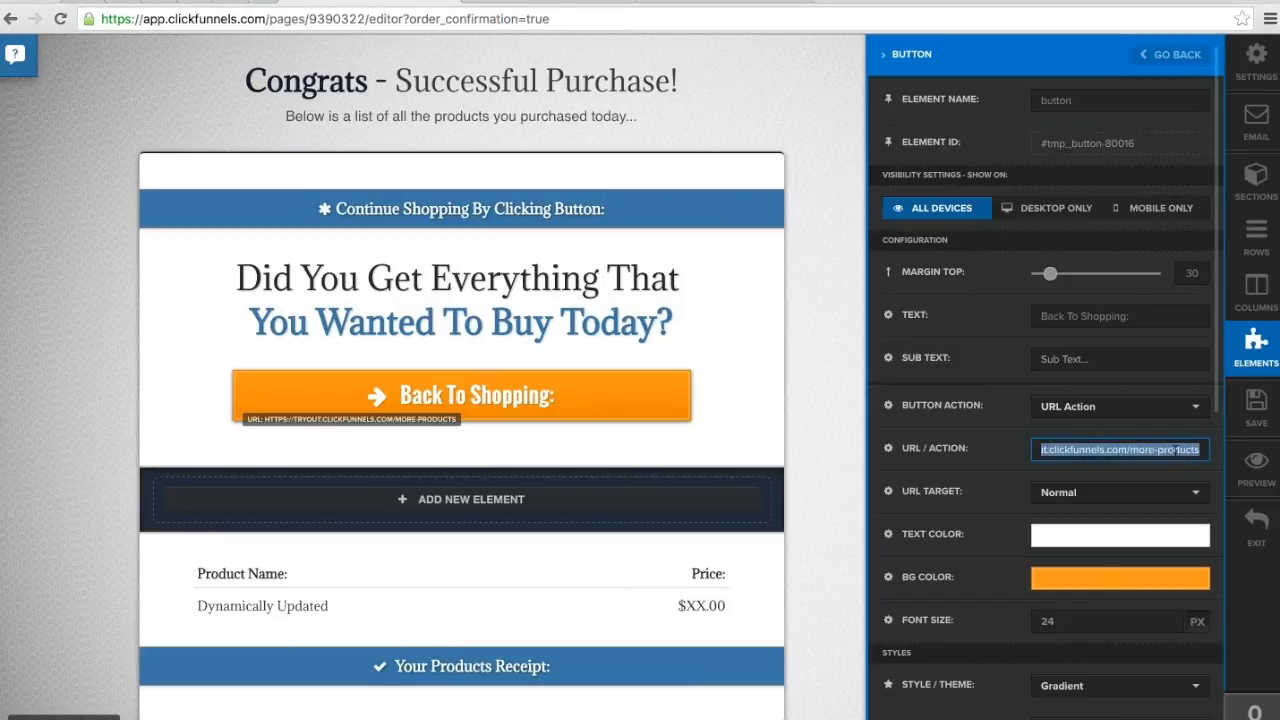
left_click(848, 428)
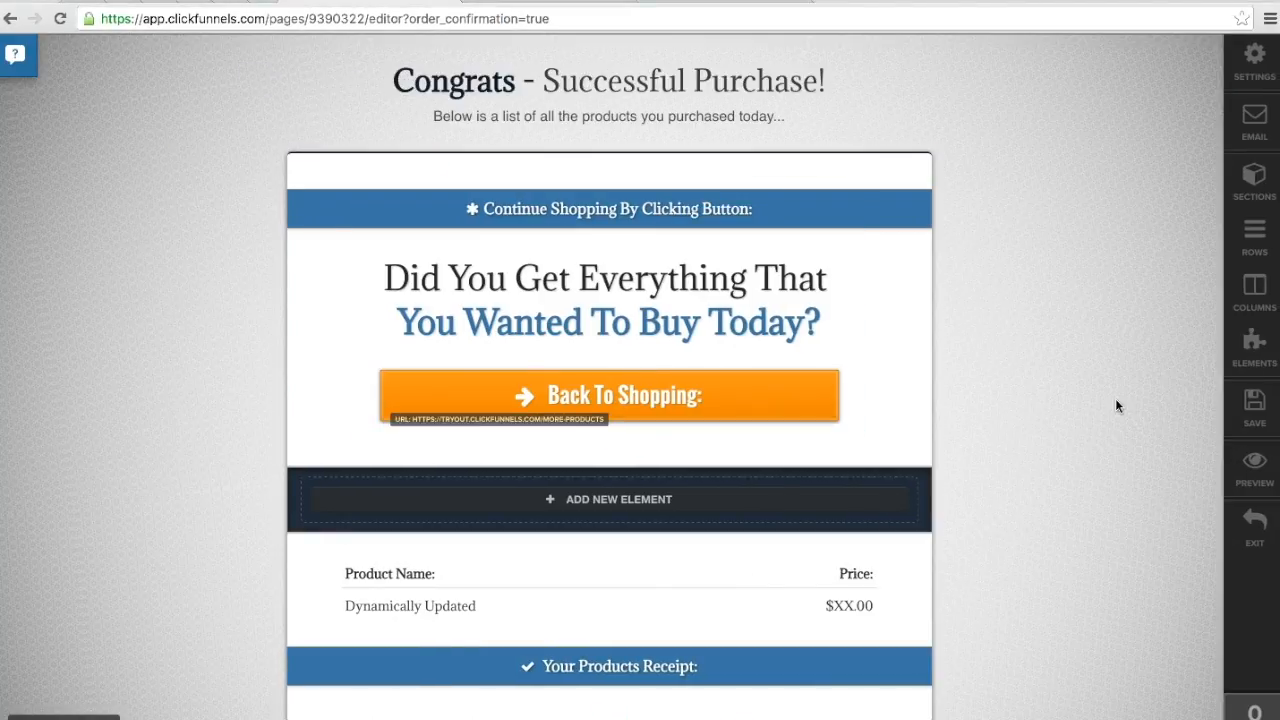